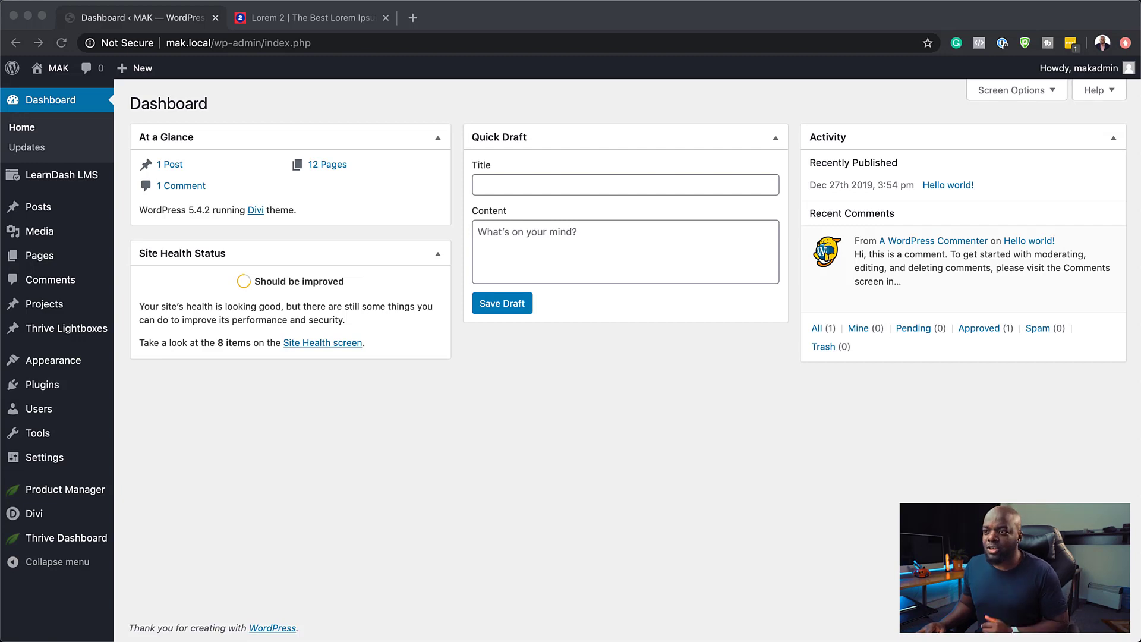
- Start a new WordPress post titled 'First Blog'
{"action": "mouse_move", "coordinate": [59, 207]}
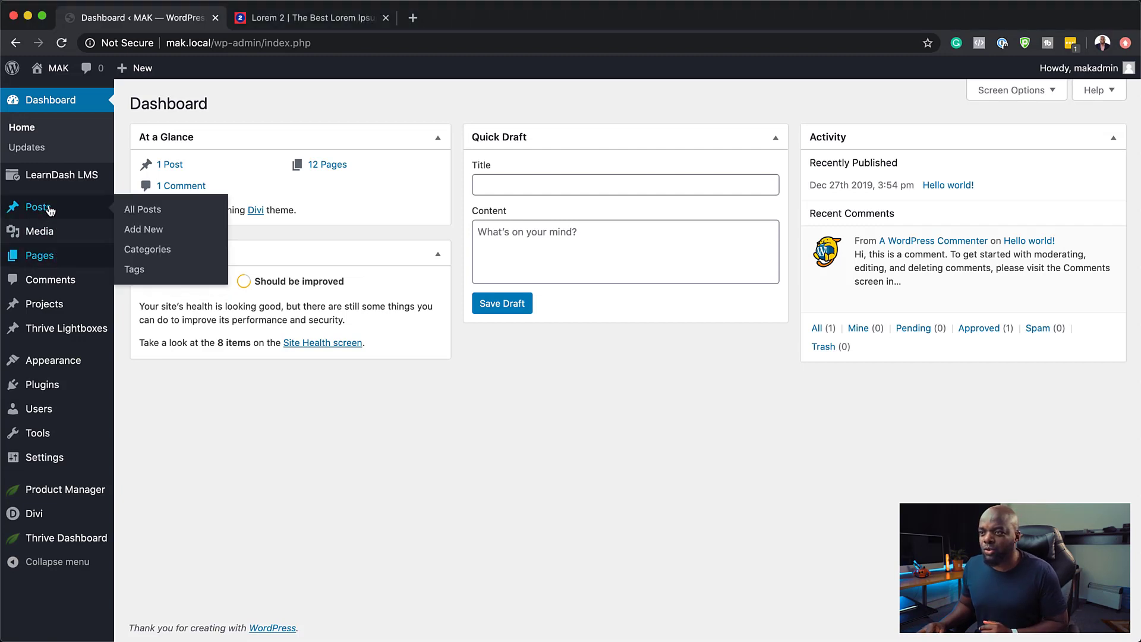
{"action": "left_click", "coordinate": [156, 235]}
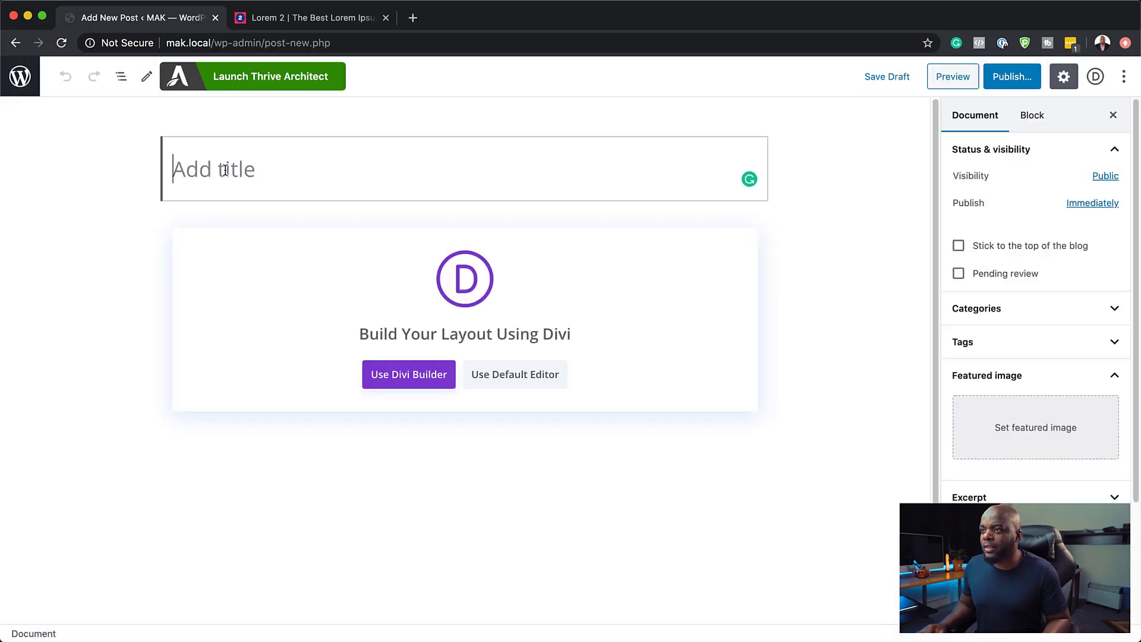
{"action": "type", "text": "F"}
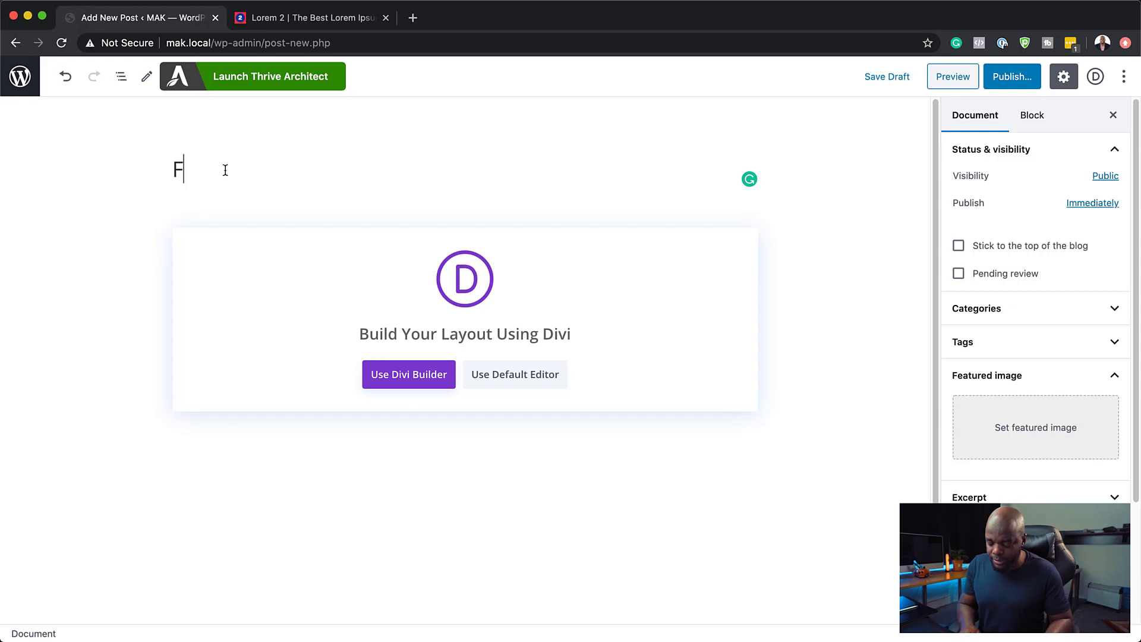
{"action": "type", "text": "irst Blog"}
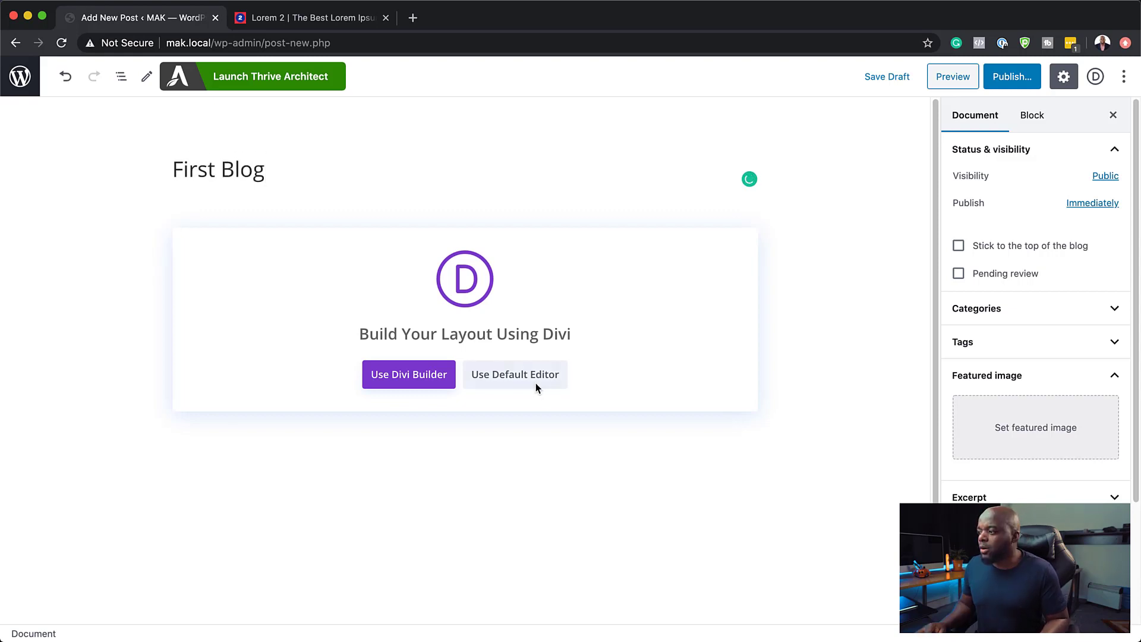
- Switch the post to Divi and copy three Lorem ipsum paragraphs from the Lorem 2 site
{"action": "left_click", "coordinate": [406, 380]}
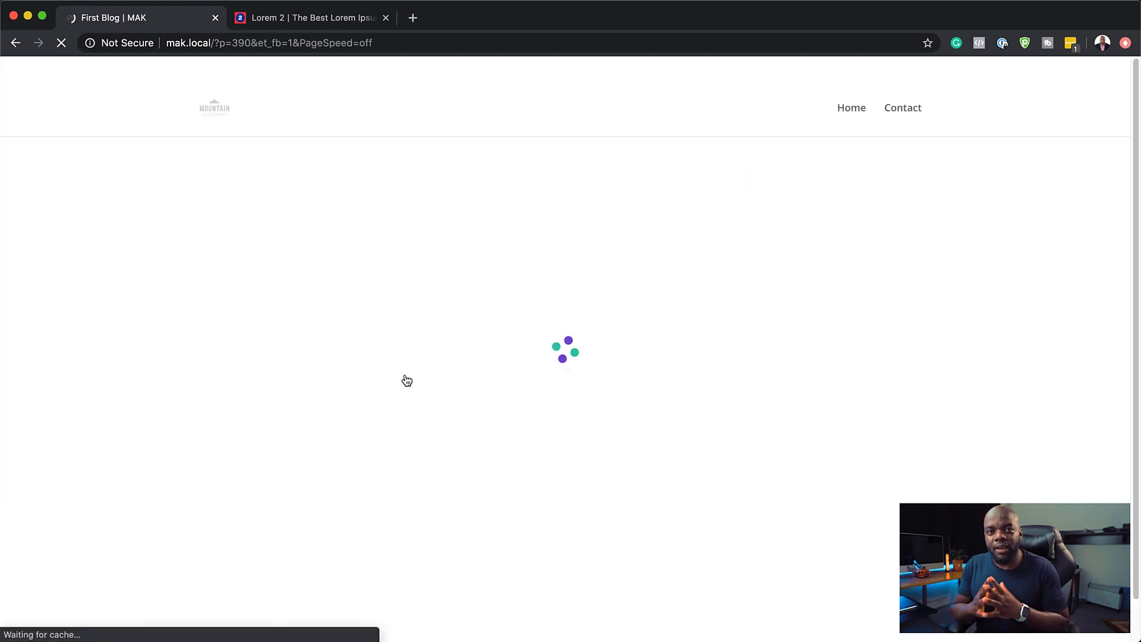
{"action": "left_click", "coordinate": [326, 20]}
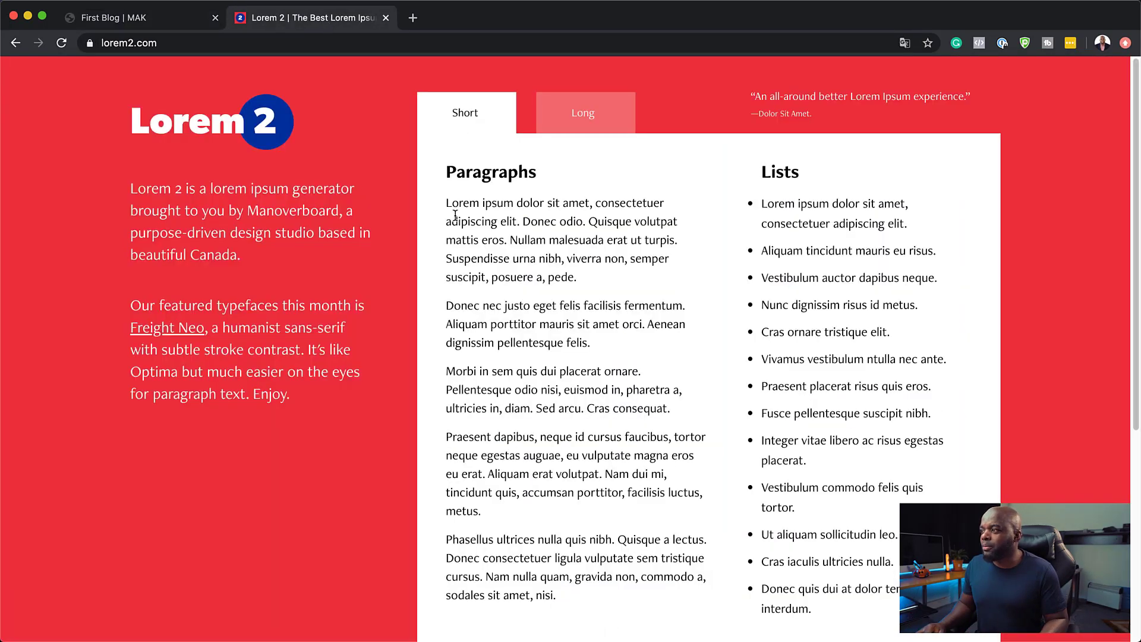
{"action": "left_click_drag", "start_coordinate": [445, 207], "coordinate": [633, 368]}
{"action": "key", "text": "super+c"}
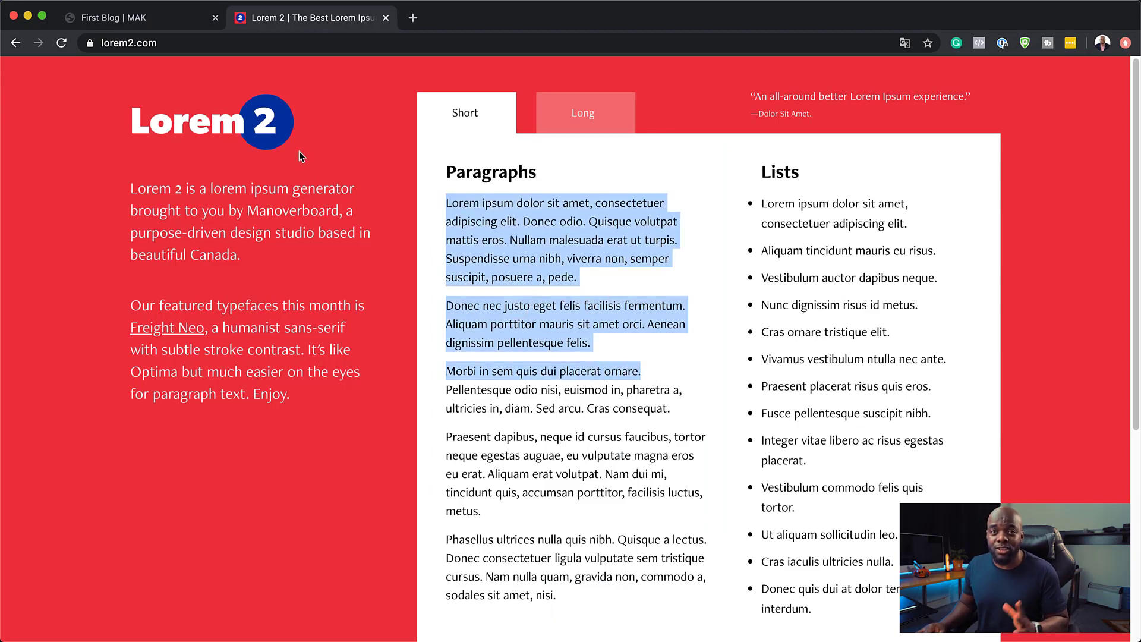
{"action": "left_click", "coordinate": [159, 20]}
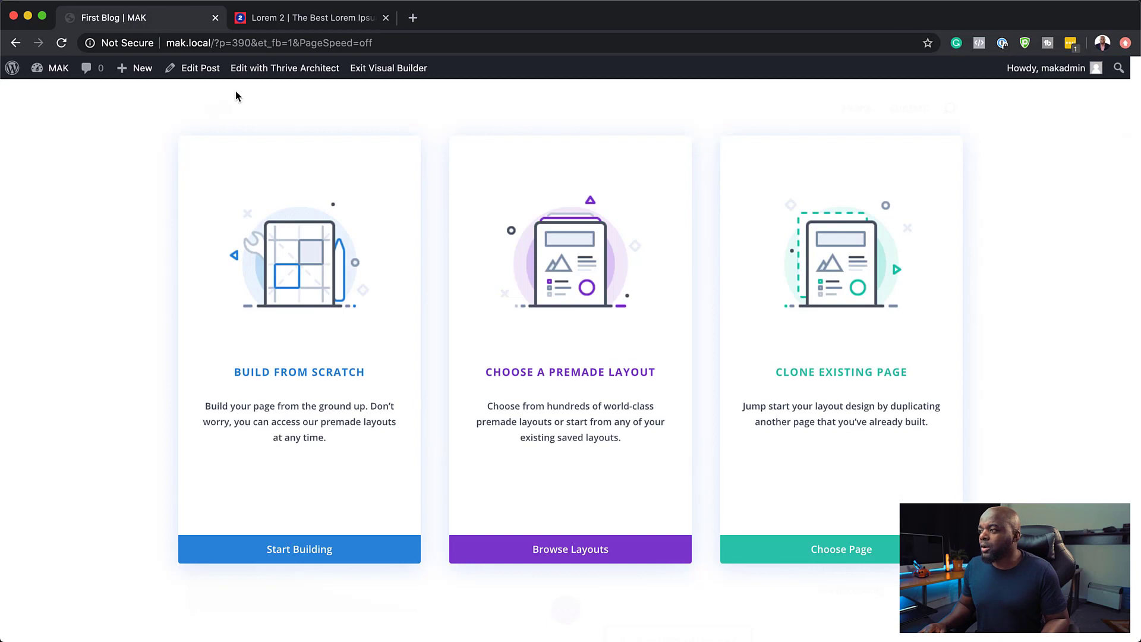
- Build from scratch with a one-column row and Text module holding the pasted paragraphs
{"action": "left_click", "coordinate": [336, 376]}
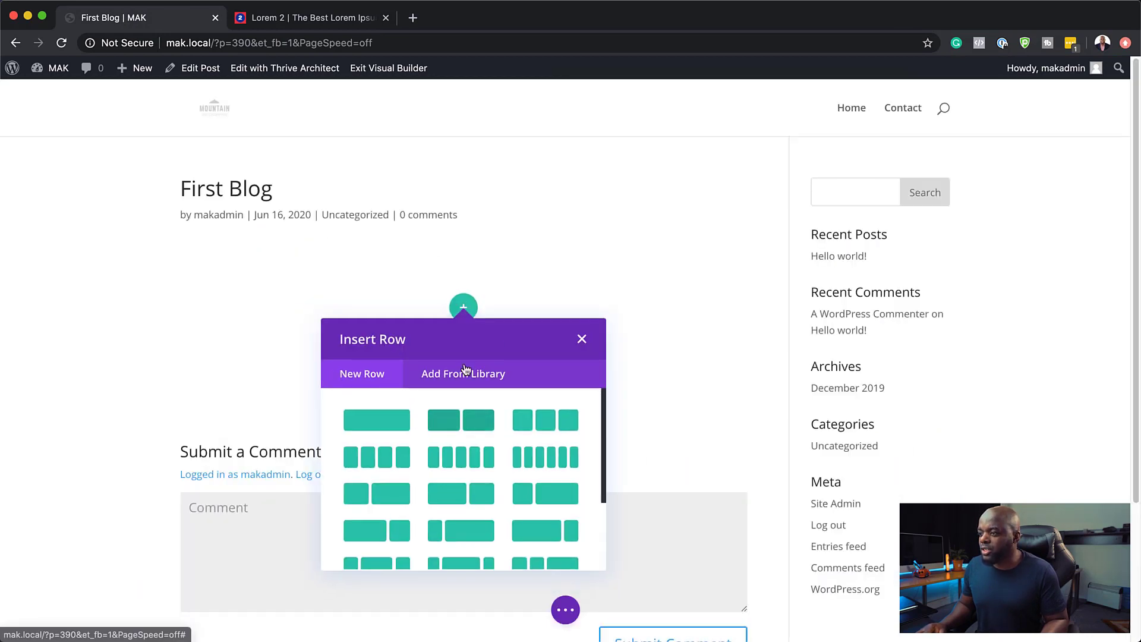
{"action": "left_click", "coordinate": [369, 422]}
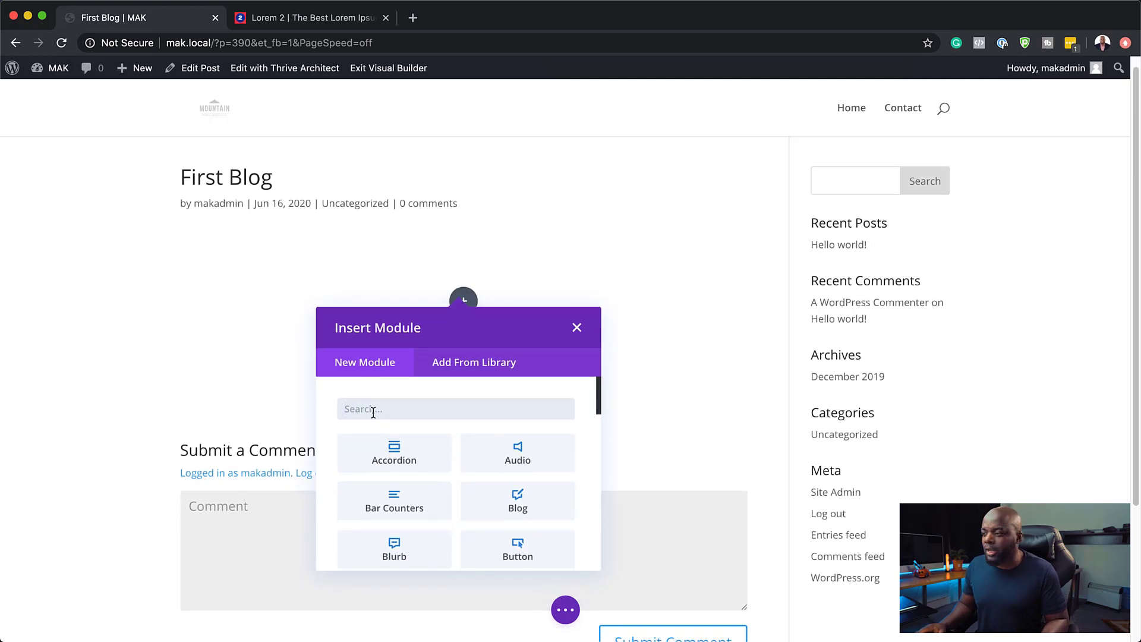
{"action": "type", "text": "text"}
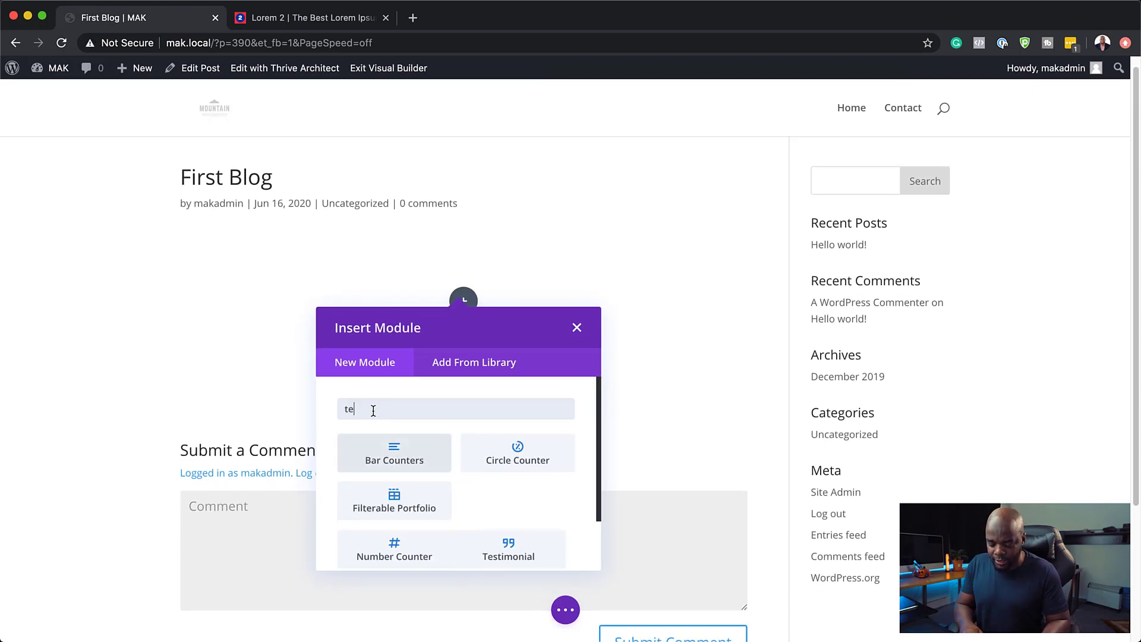
{"action": "left_click", "coordinate": [409, 458]}
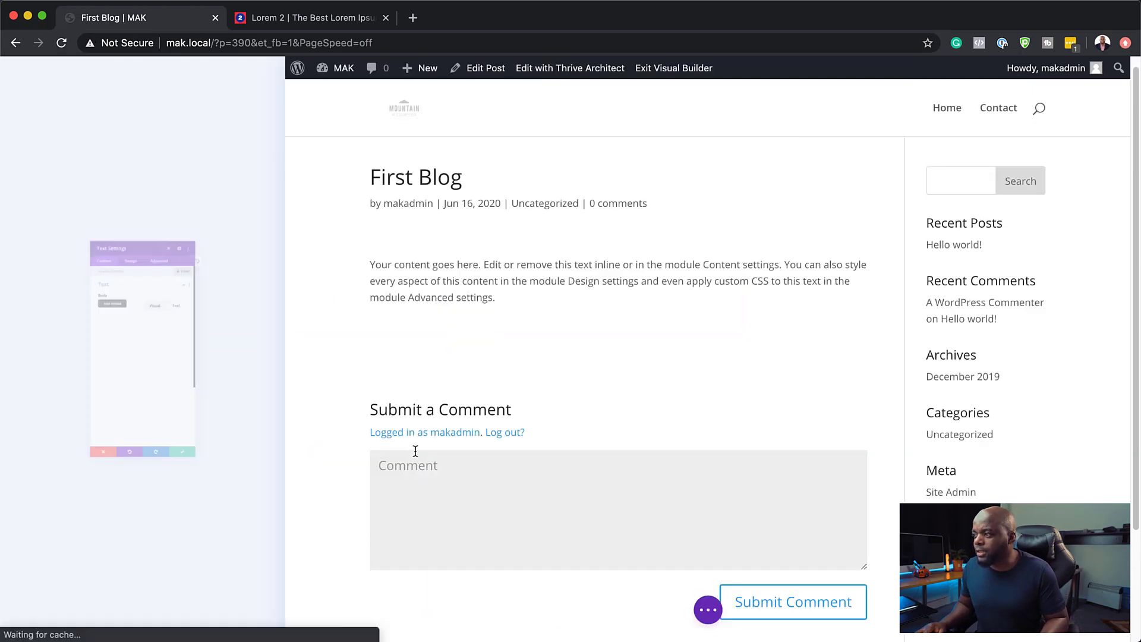
{"action": "left_click_drag", "start_coordinate": [208, 414], "coordinate": [36, 330]}
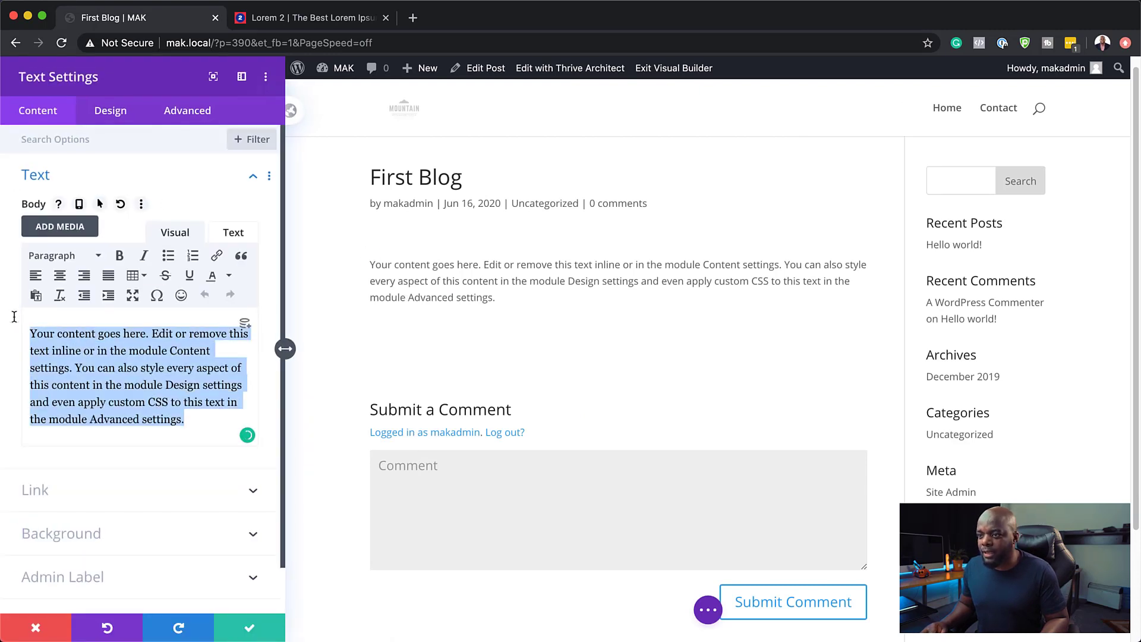
{"action": "key", "text": "super+v"}
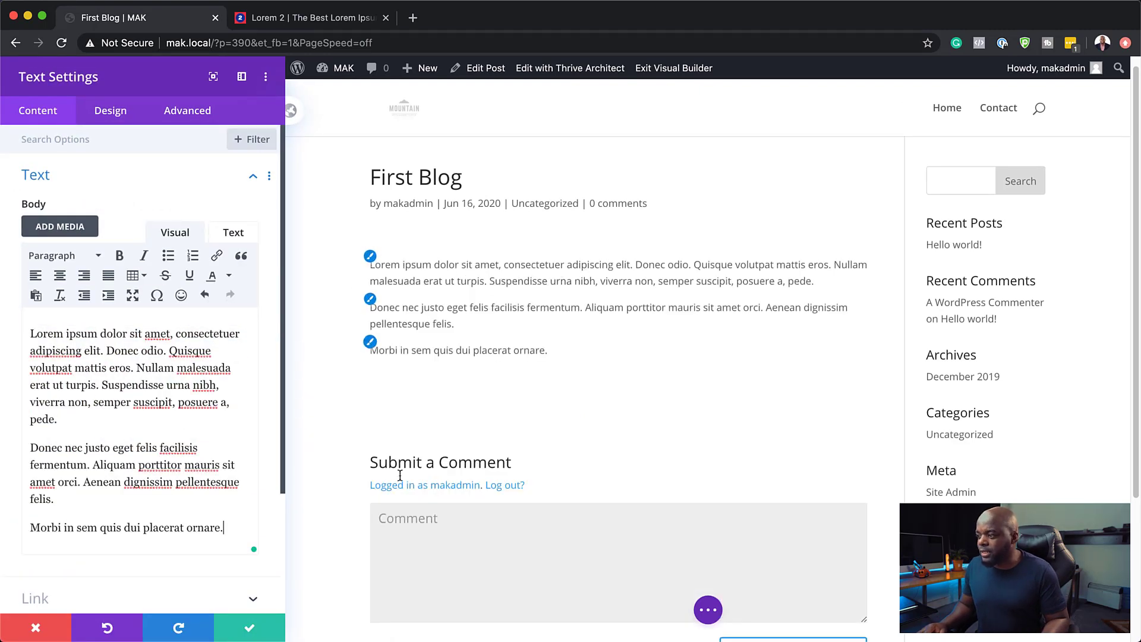
{"action": "left_click", "coordinate": [248, 629]}
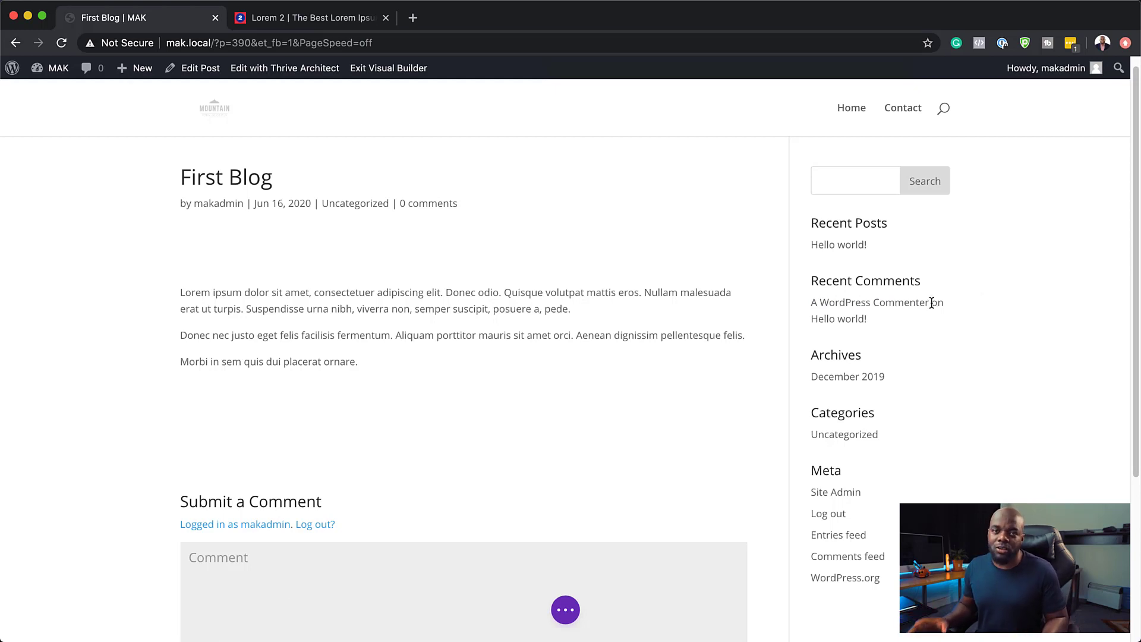
{"action": "scroll", "coordinate": [693, 336], "scroll_direction": "down", "scroll_amount": 5}
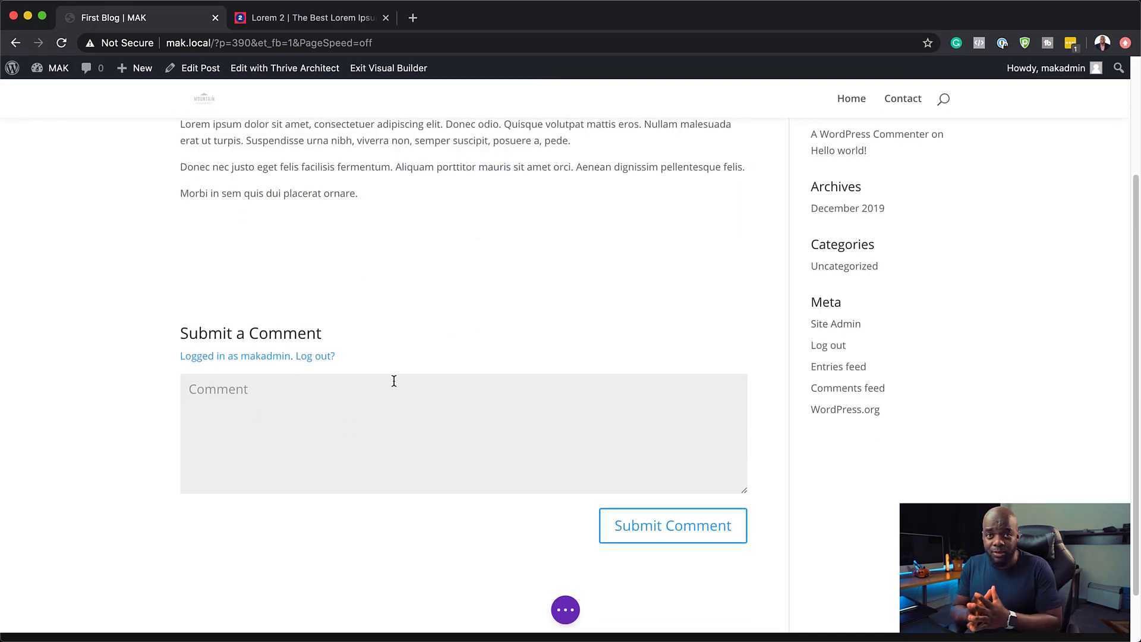
{"action": "scroll", "coordinate": [153, 417], "scroll_direction": "up", "scroll_amount": 5}
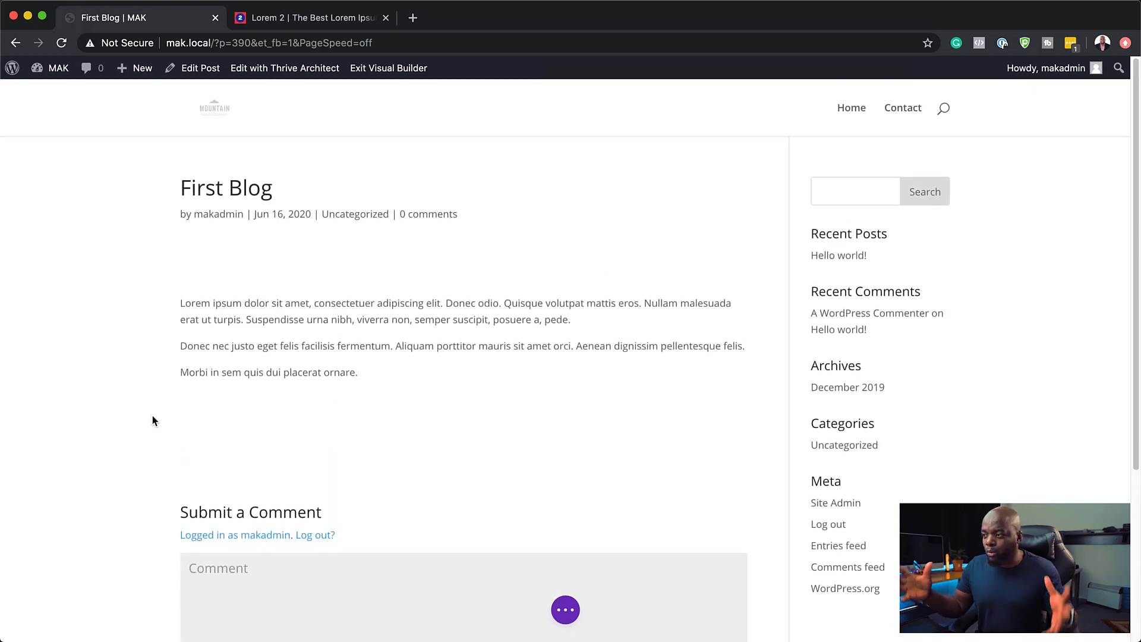
{"action": "mouse_move", "coordinate": [226, 290]}
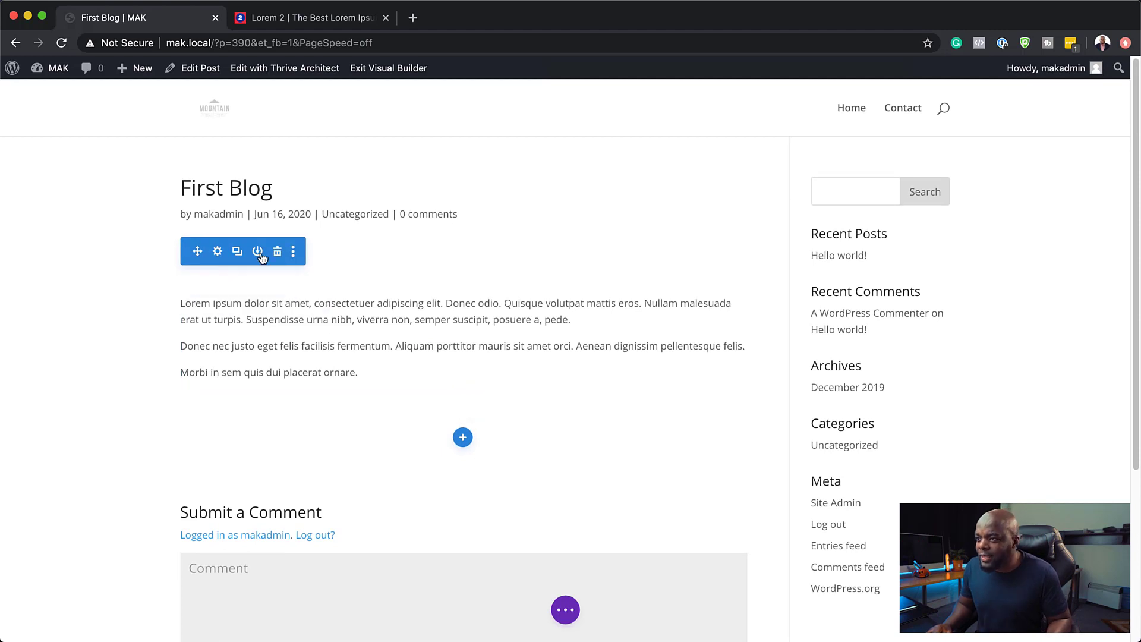
- Set the Lorem text section's background to the orange swatch and save the settings
{"action": "left_click", "coordinate": [219, 252]}
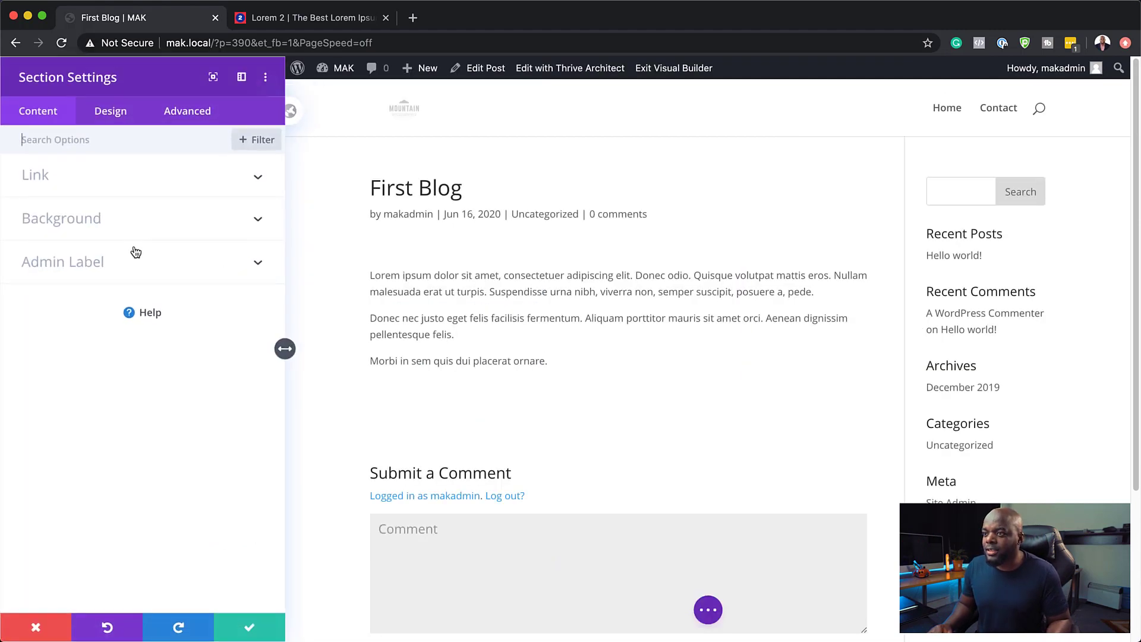
{"action": "left_click", "coordinate": [89, 227]}
{"action": "left_click", "coordinate": [136, 450]}
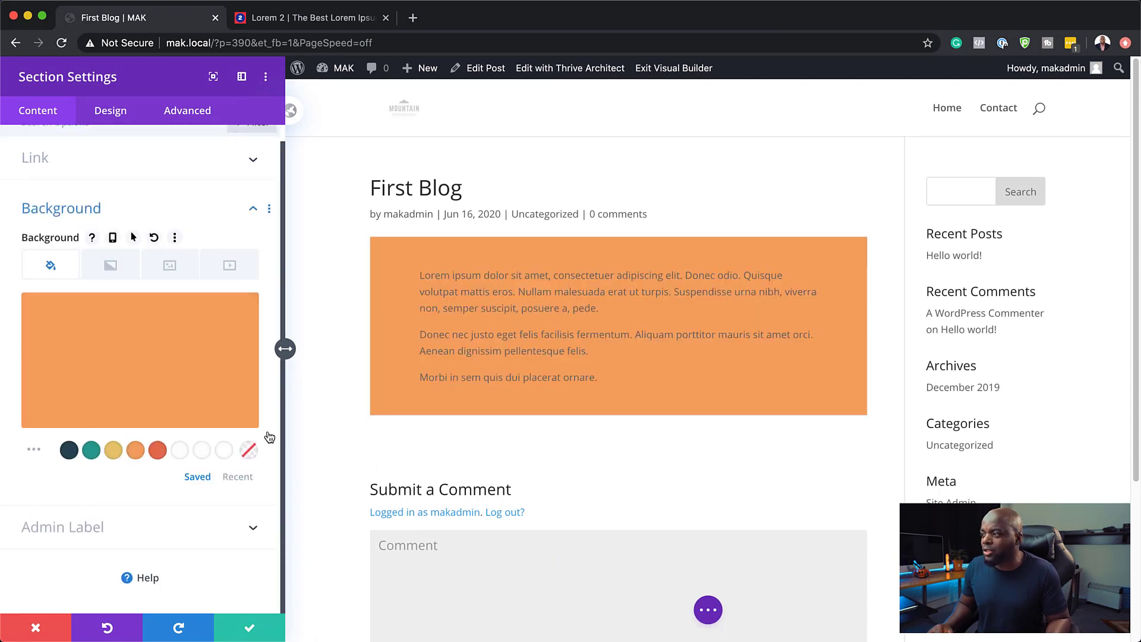
{"action": "left_click", "coordinate": [248, 629]}
{"action": "mouse_move", "coordinate": [222, 257]}
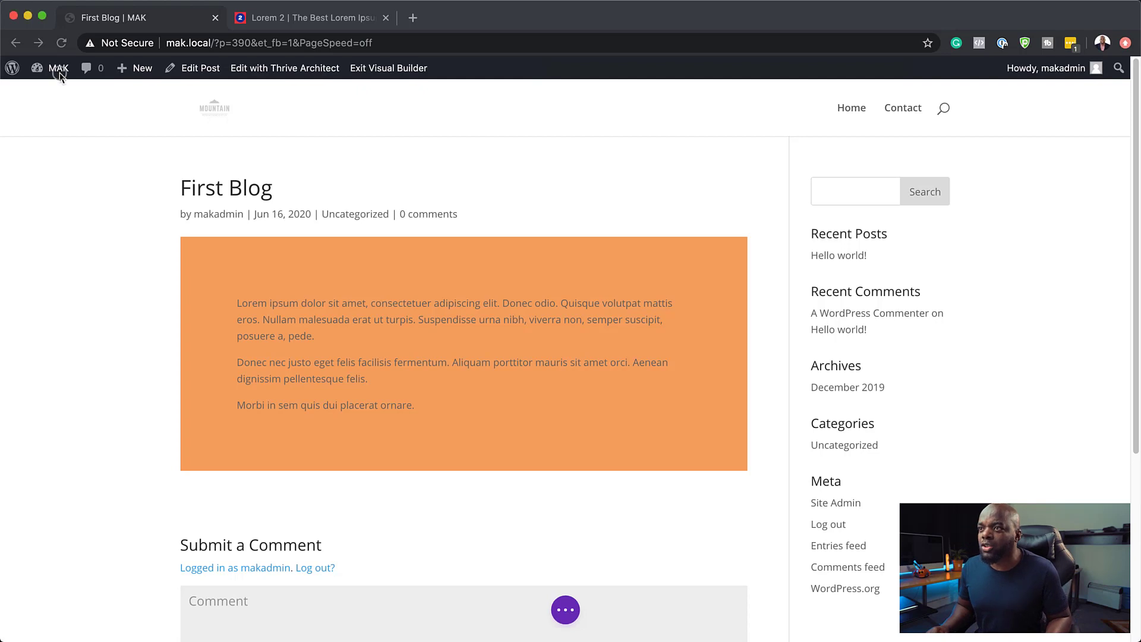
- Exit the builder to the dashboard with Discard & Exit, dropping unsaved changes
{"action": "mouse_move", "coordinate": [54, 68]}
{"action": "left_click", "coordinate": [59, 94]}
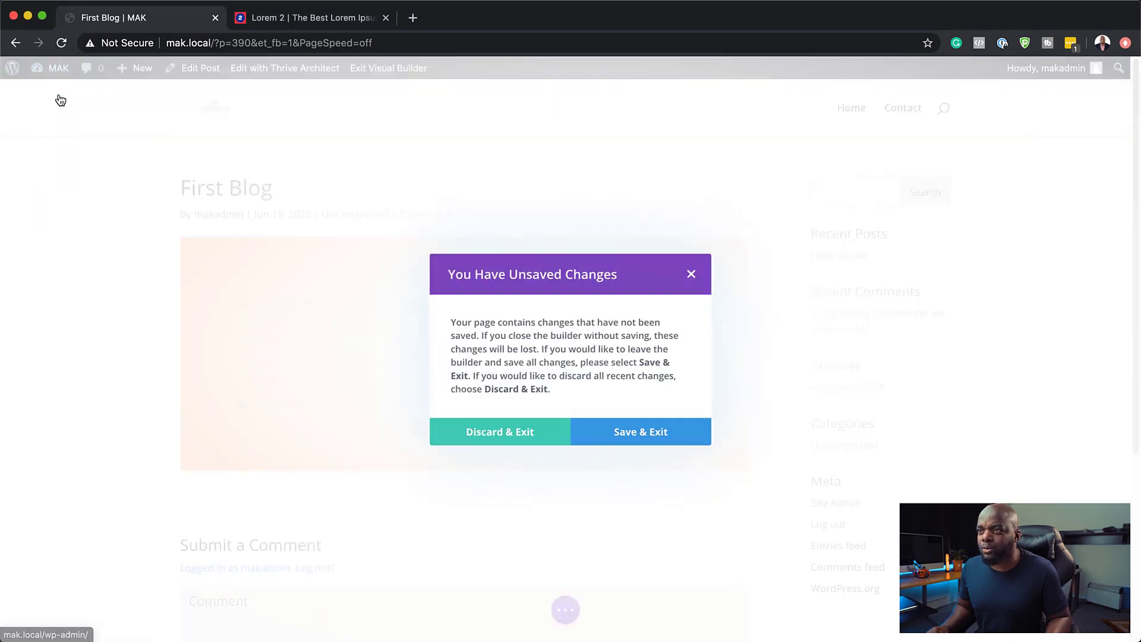
{"action": "left_click", "coordinate": [507, 437]}
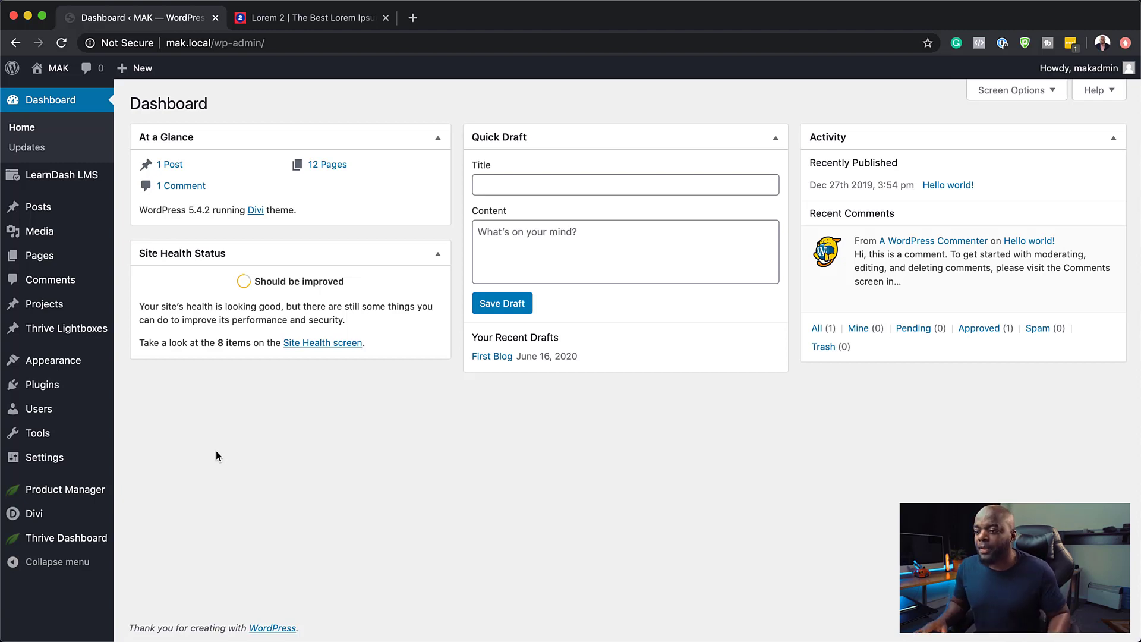
{"action": "mouse_move", "coordinate": [82, 520]}
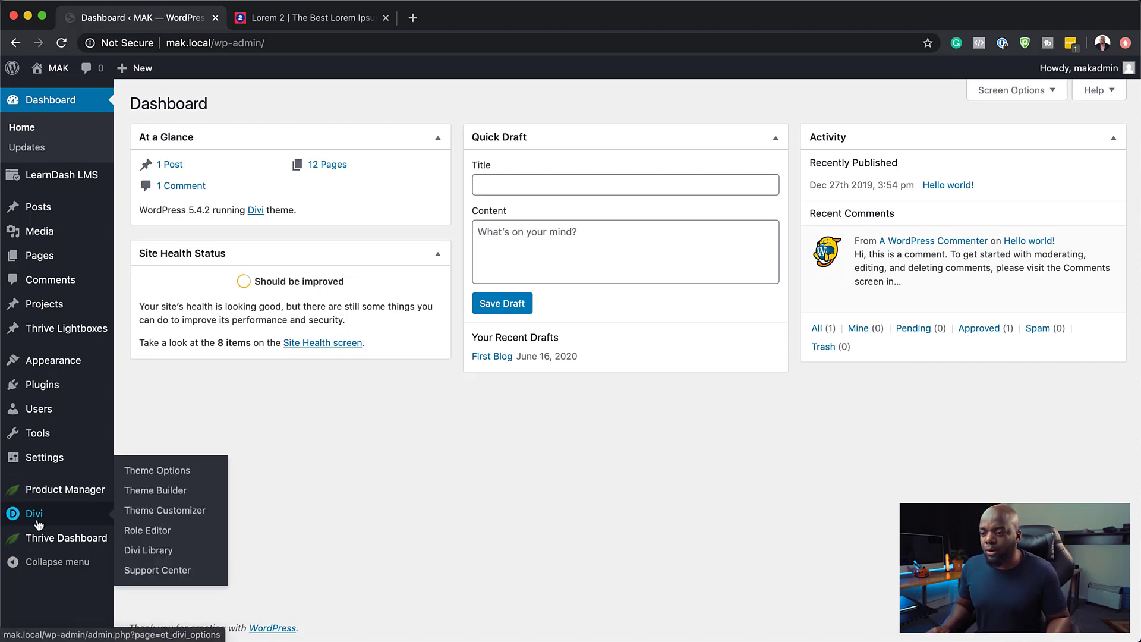
- In the Divi Theme Builder, add a new template assigned to All Posts
{"action": "left_click", "coordinate": [149, 494]}
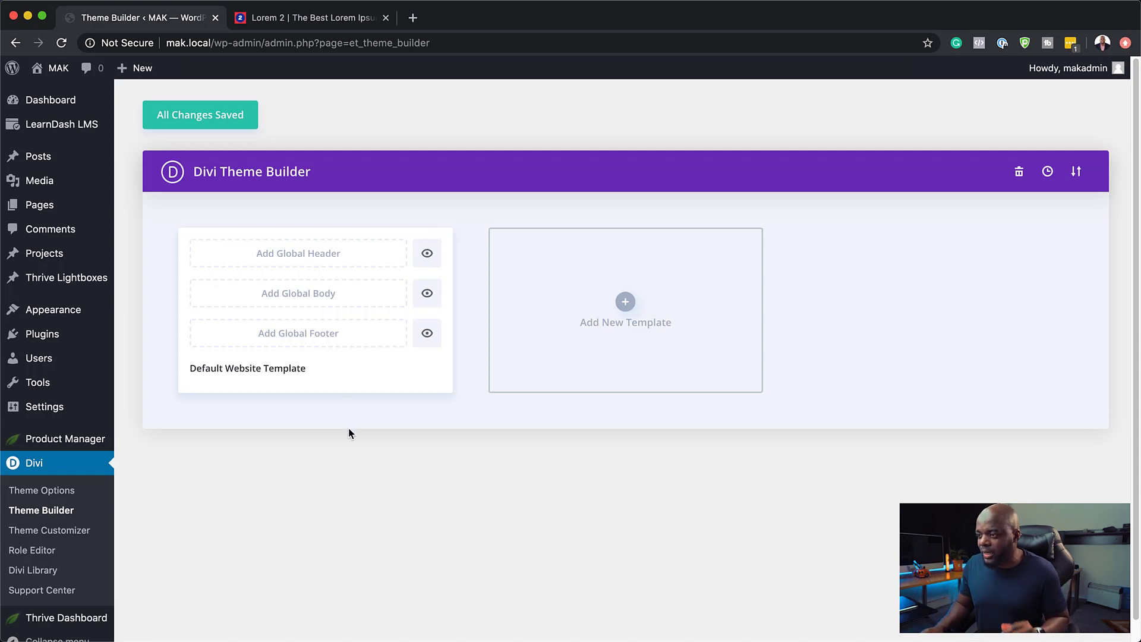
{"action": "left_click", "coordinate": [626, 303]}
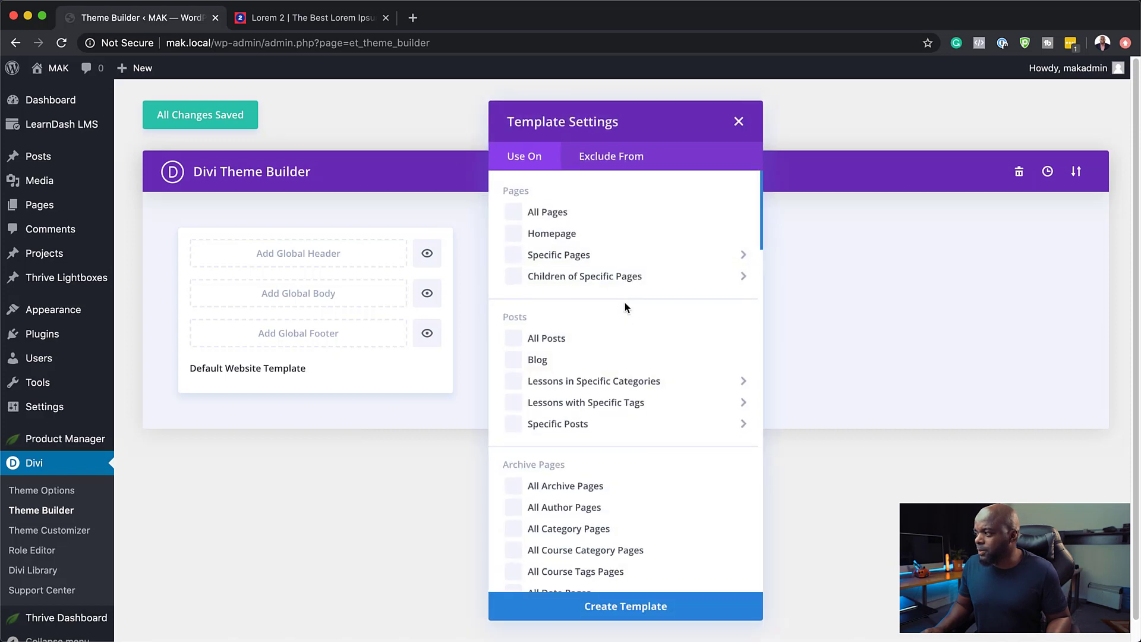
{"action": "left_click", "coordinate": [517, 340]}
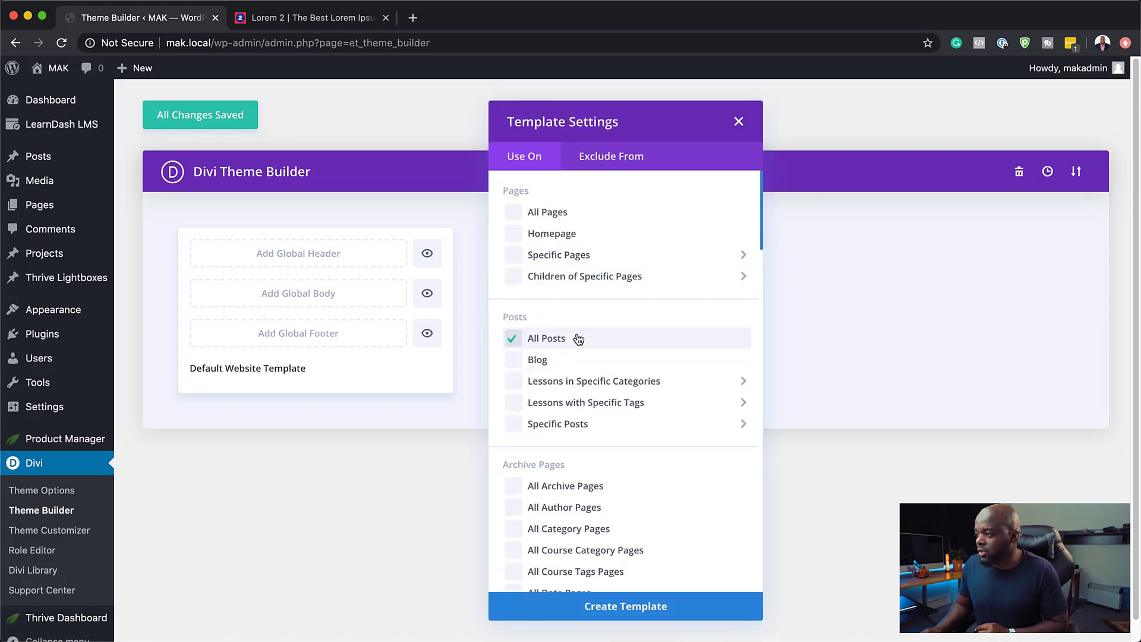
{"action": "left_click", "coordinate": [624, 607]}
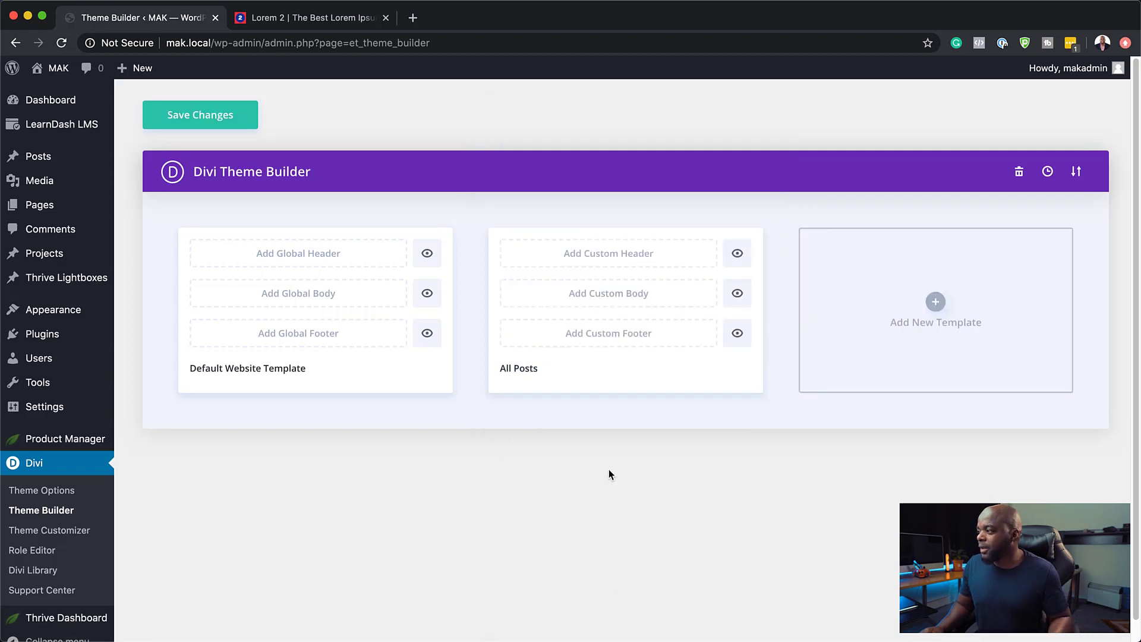
- Build the All Posts custom body from scratch with a one-column row holding a Post Content module
{"action": "left_click", "coordinate": [575, 298]}
{"action": "left_click", "coordinate": [575, 305]}
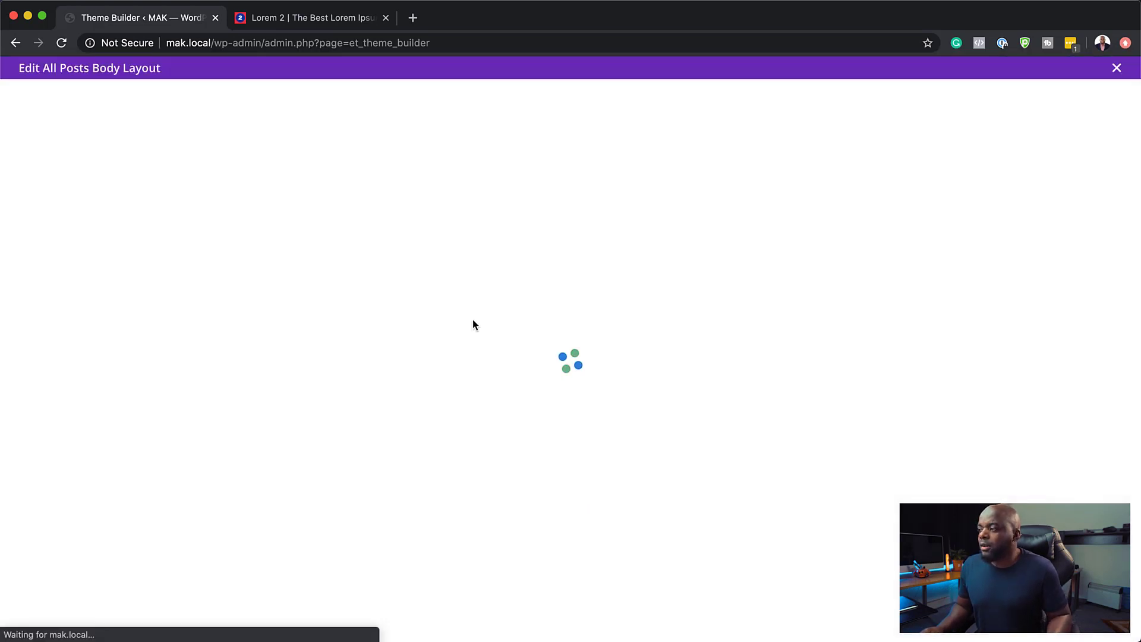
{"action": "left_click", "coordinate": [331, 378]}
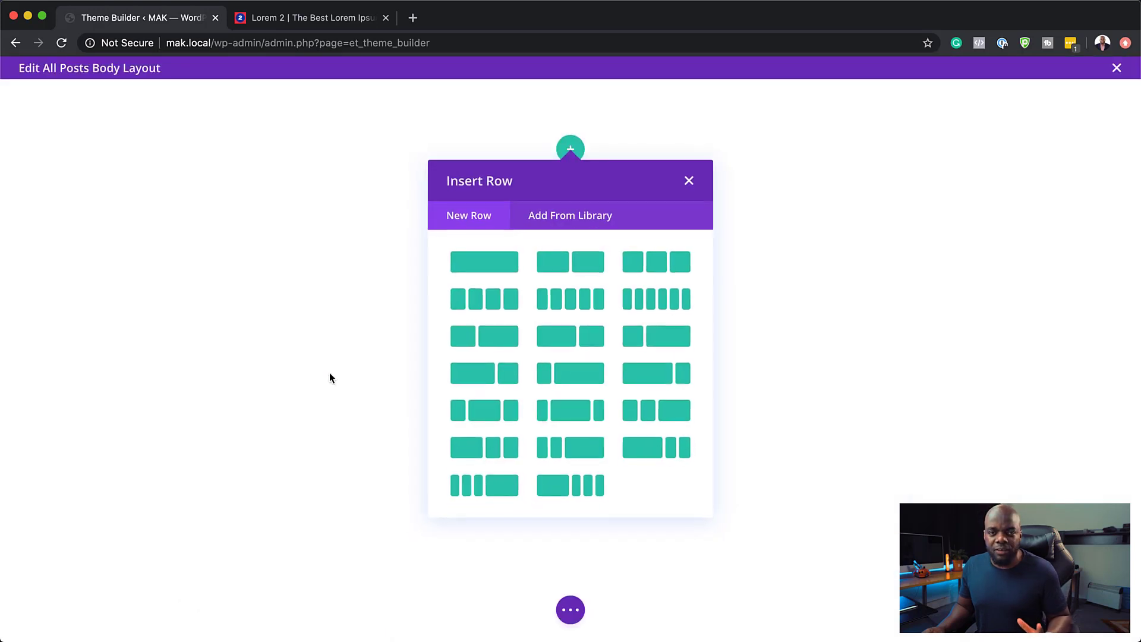
{"action": "left_click", "coordinate": [492, 266]}
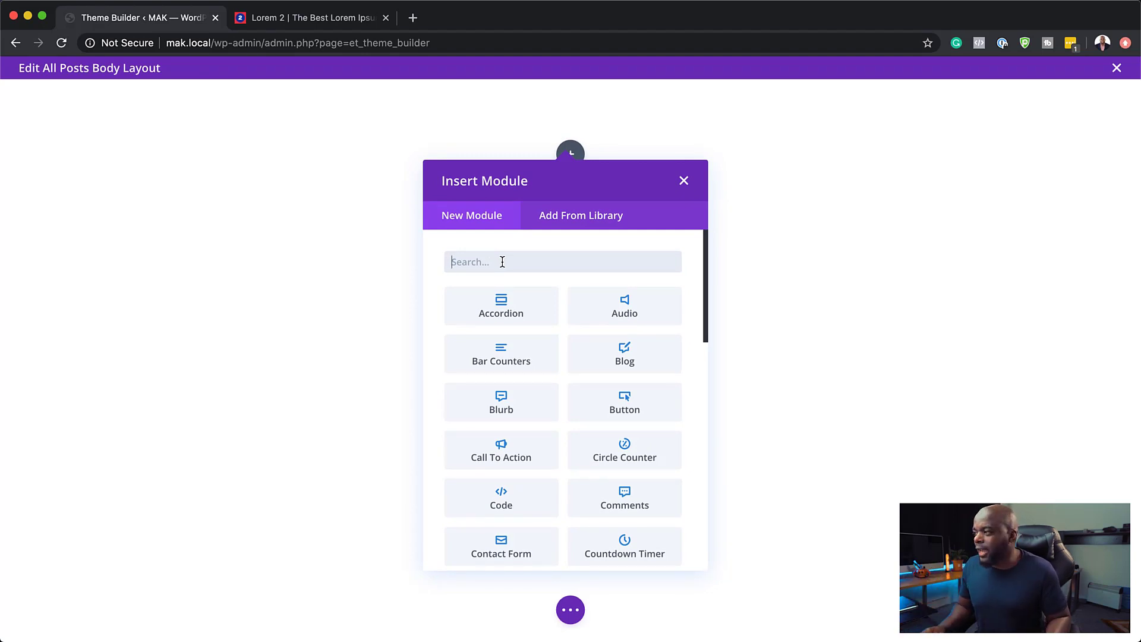
{"action": "type", "text": "pos"}
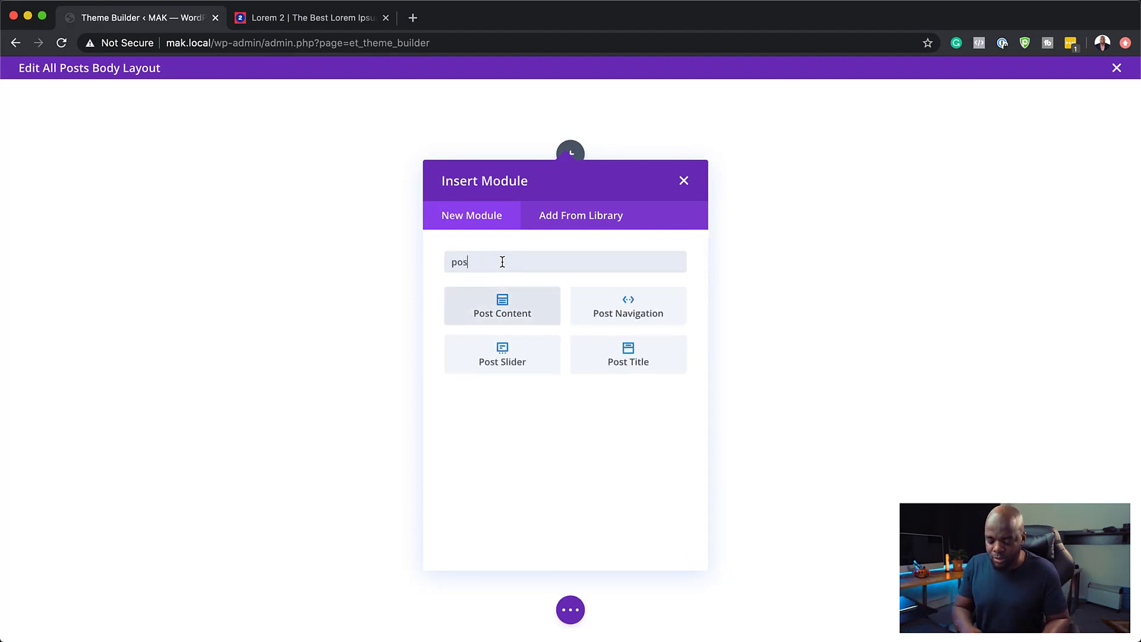
{"action": "left_click", "coordinate": [504, 305]}
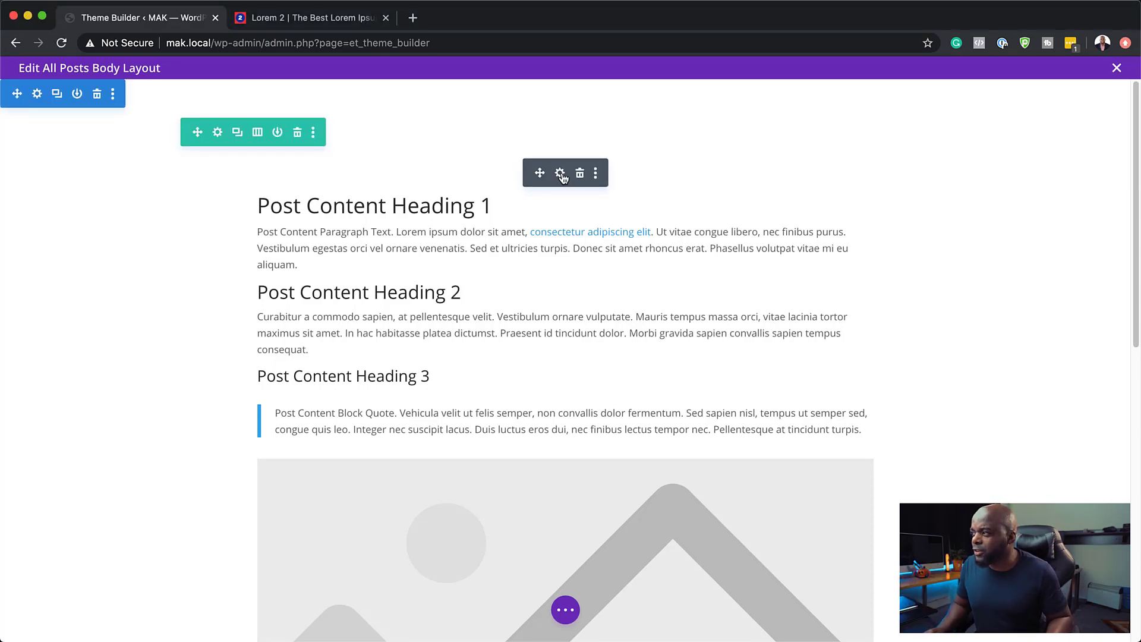
- Set the Post Content body text to Montserrat in dark navy #264653
{"action": "left_click", "coordinate": [562, 175]}
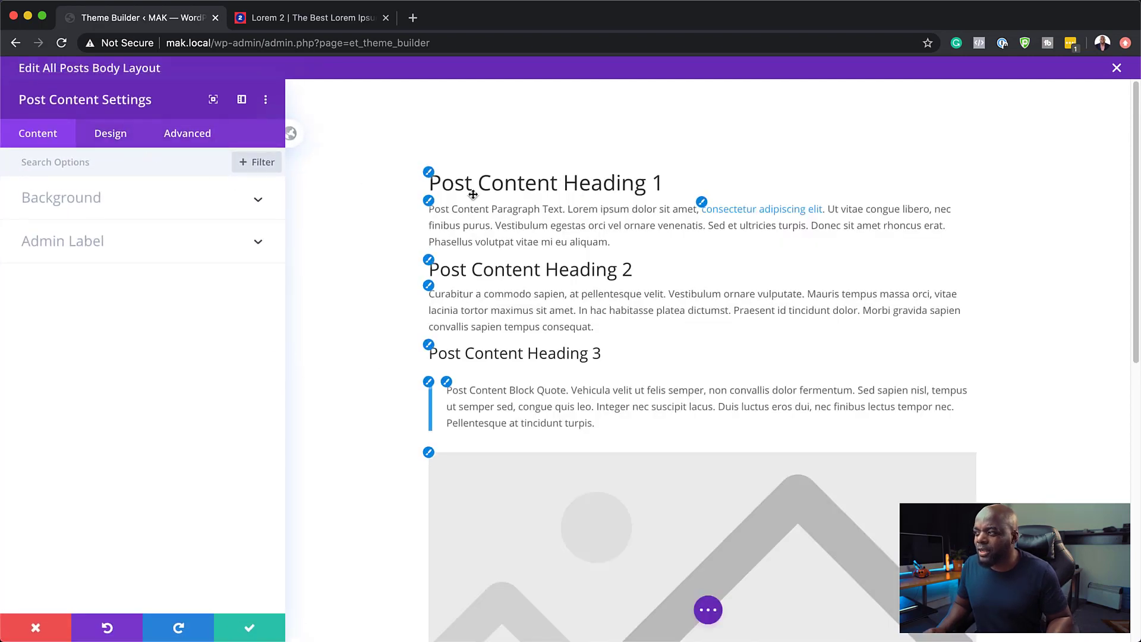
{"action": "left_click", "coordinate": [113, 132]}
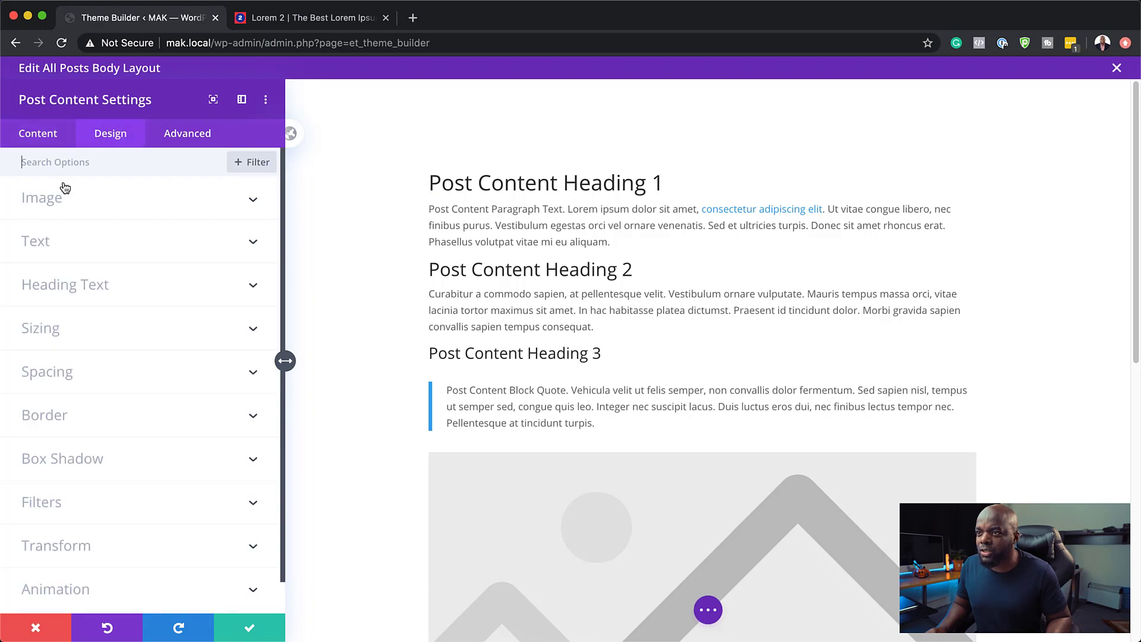
{"action": "left_click", "coordinate": [40, 240]}
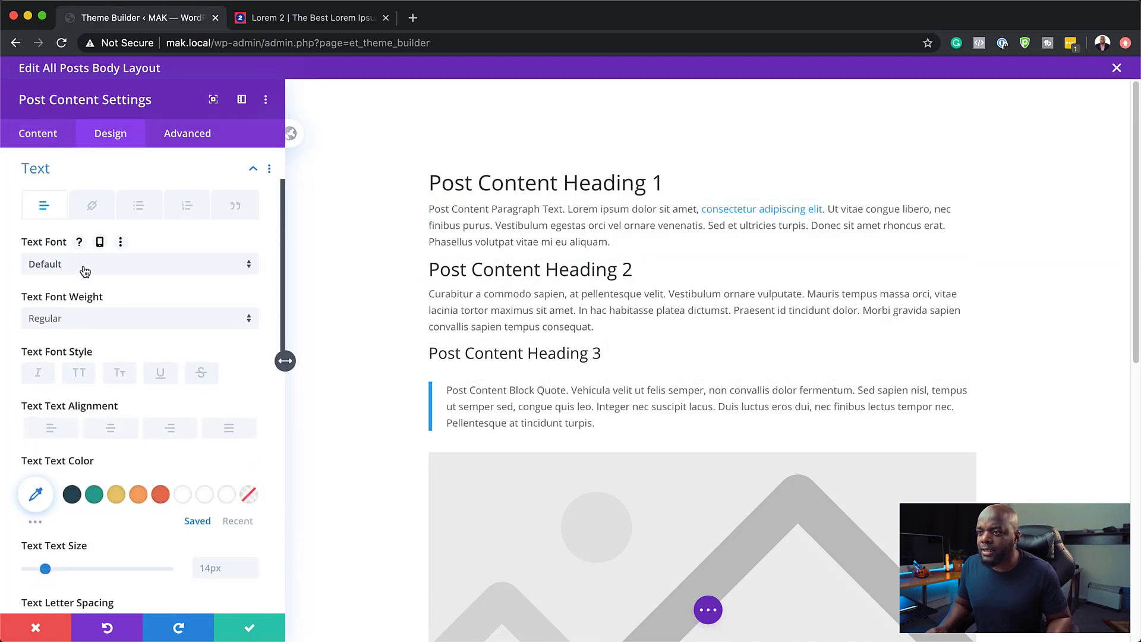
{"action": "left_click", "coordinate": [81, 268]}
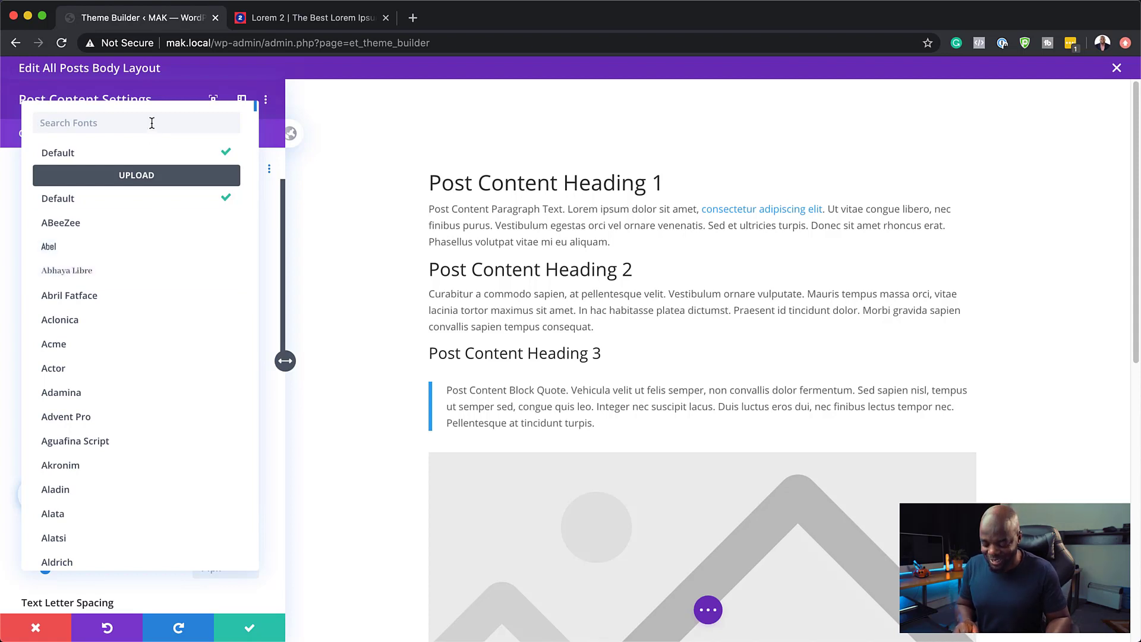
{"action": "type", "text": "la"}
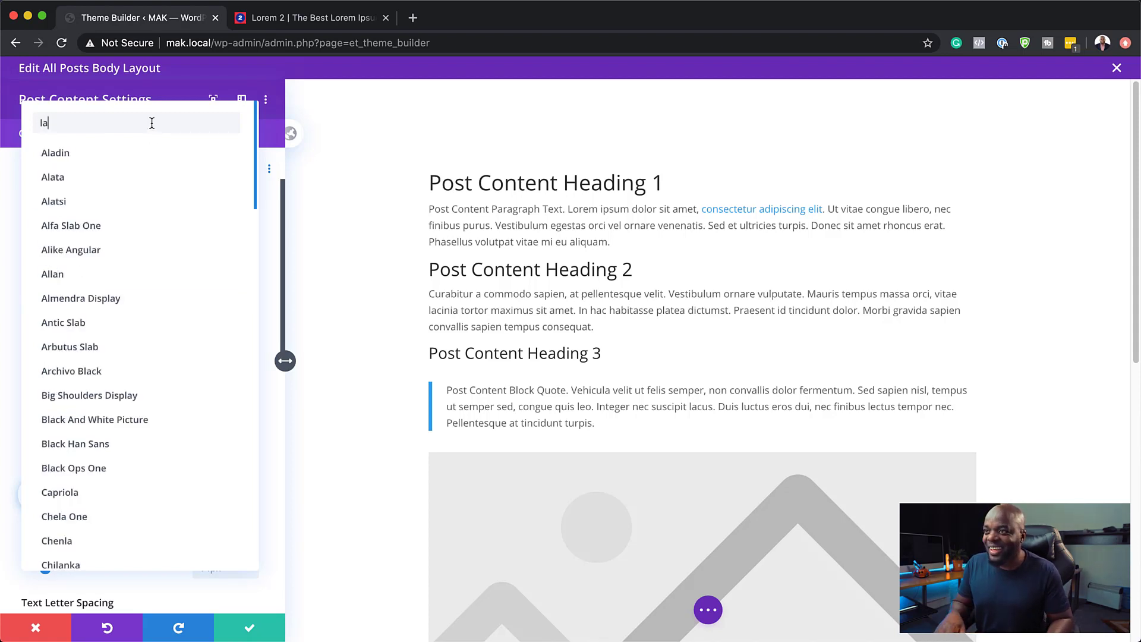
{"action": "key", "text": "BackSpace"}
{"action": "key", "text": "BackSpace"}
{"action": "type", "text": "m"}
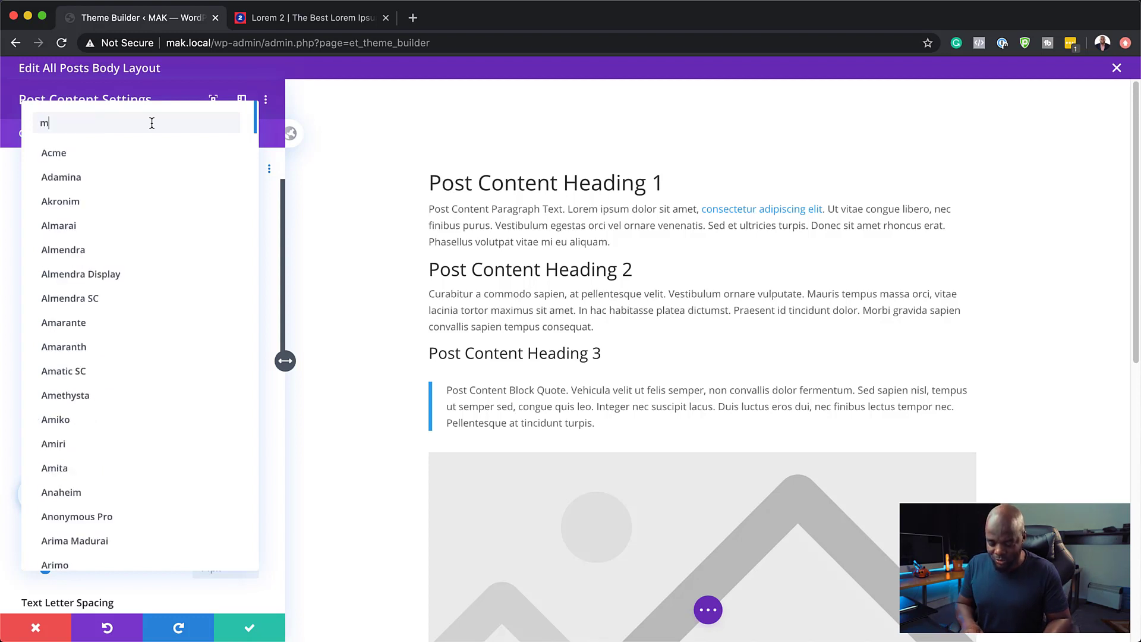
{"action": "type", "text": "ont"}
{"action": "left_click", "coordinate": [95, 203]}
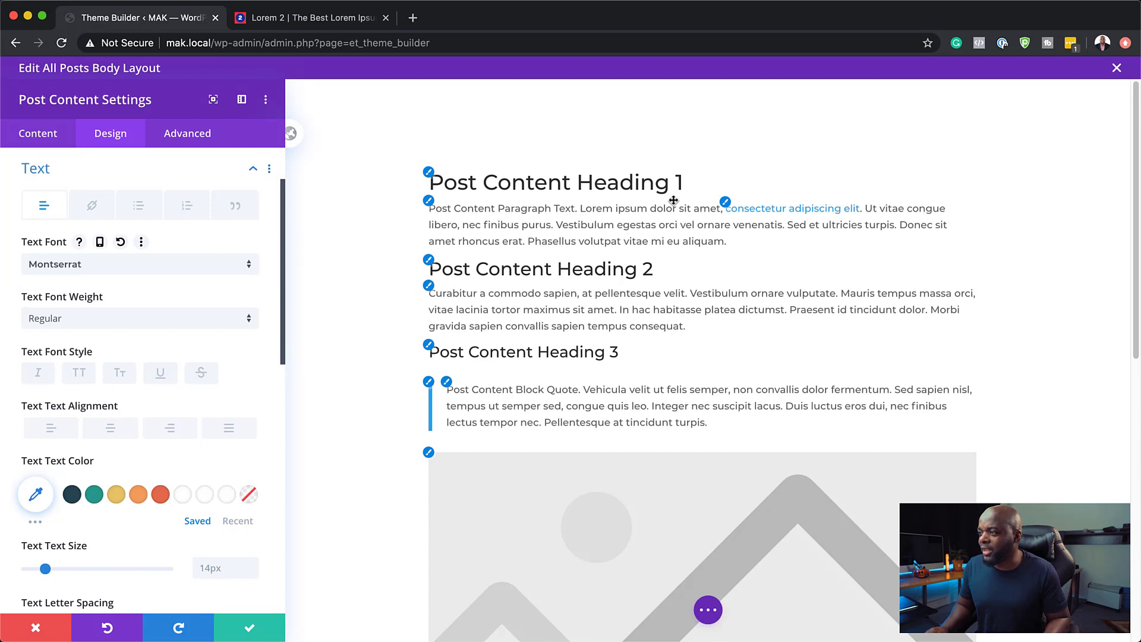
{"action": "left_click", "coordinate": [79, 497]}
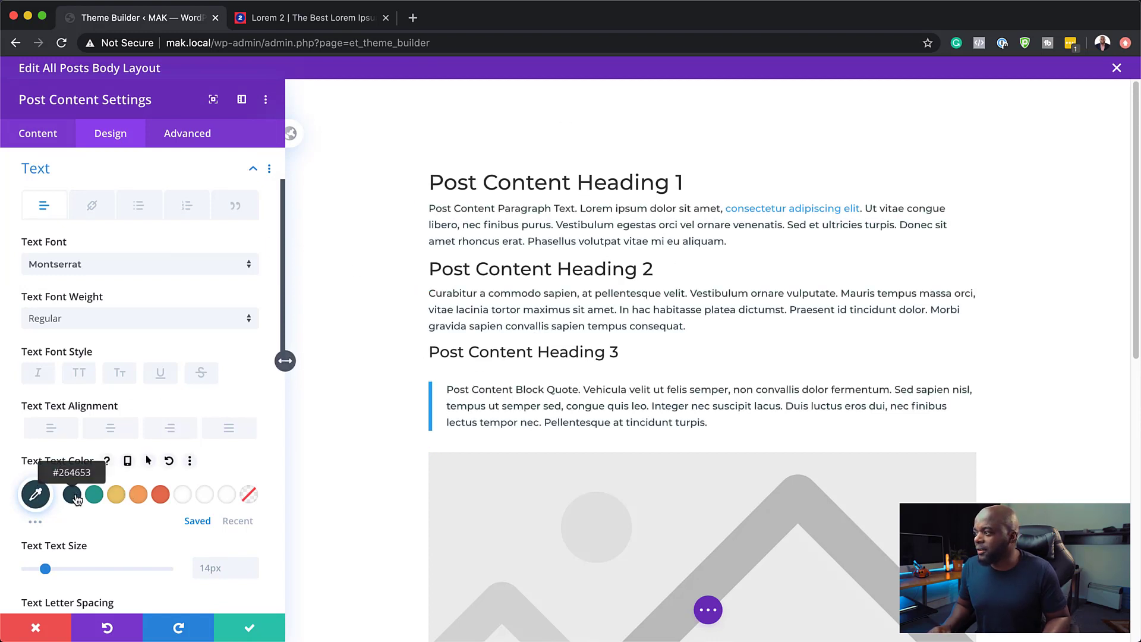
- Make Heading 1 bold and teal #2a9d8f
{"action": "left_click", "coordinate": [429, 173]}
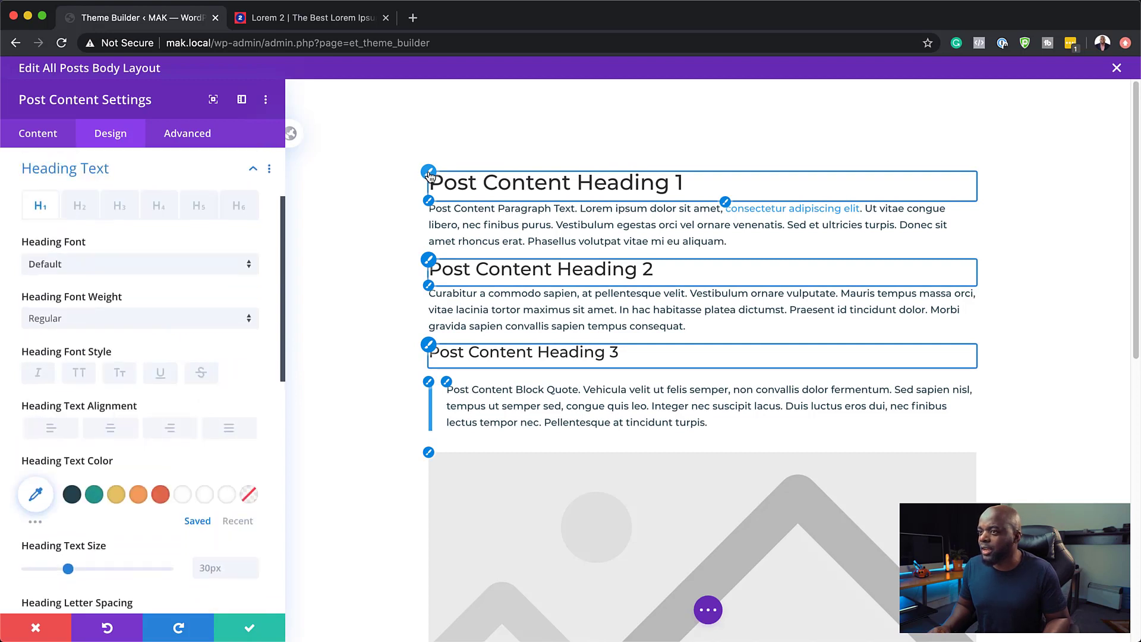
{"action": "left_click", "coordinate": [117, 318]}
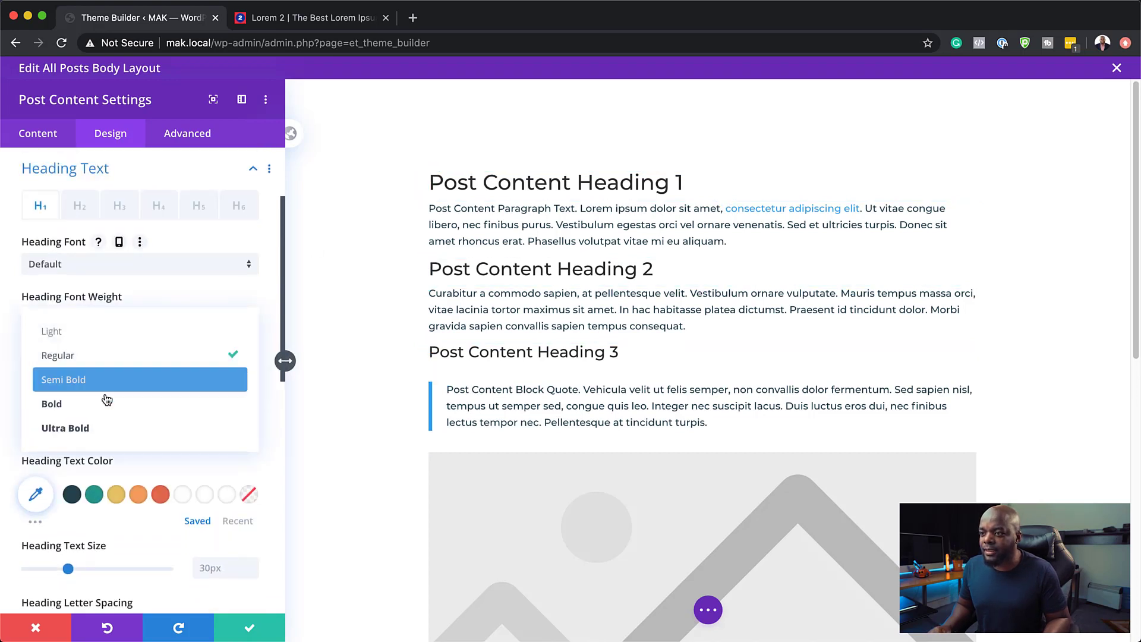
{"action": "left_click", "coordinate": [106, 413]}
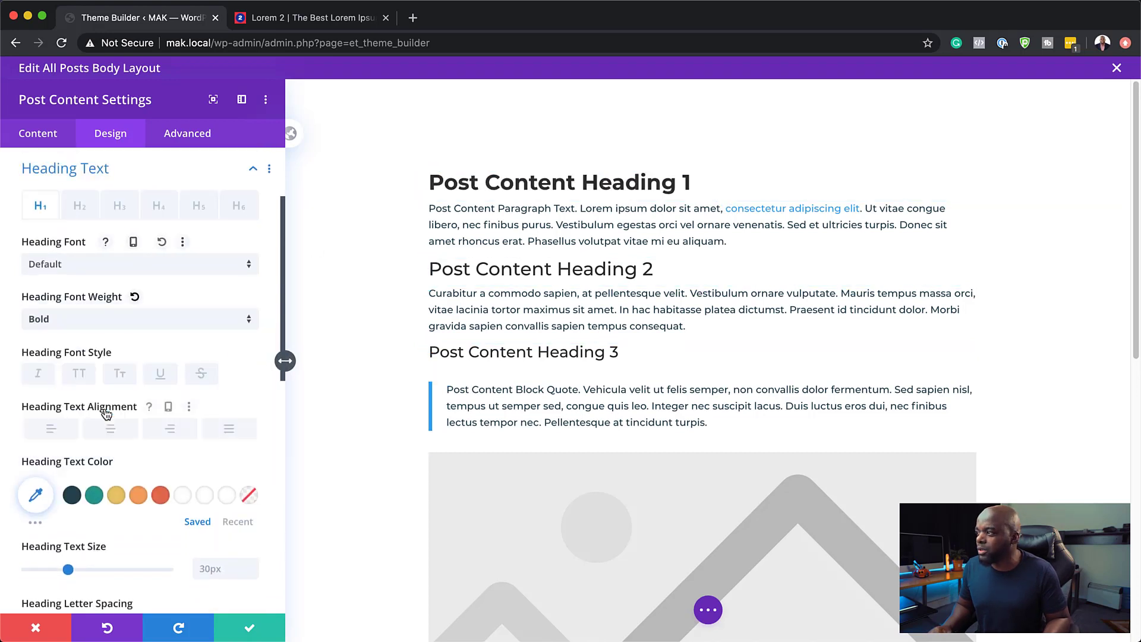
{"action": "left_click", "coordinate": [95, 497]}
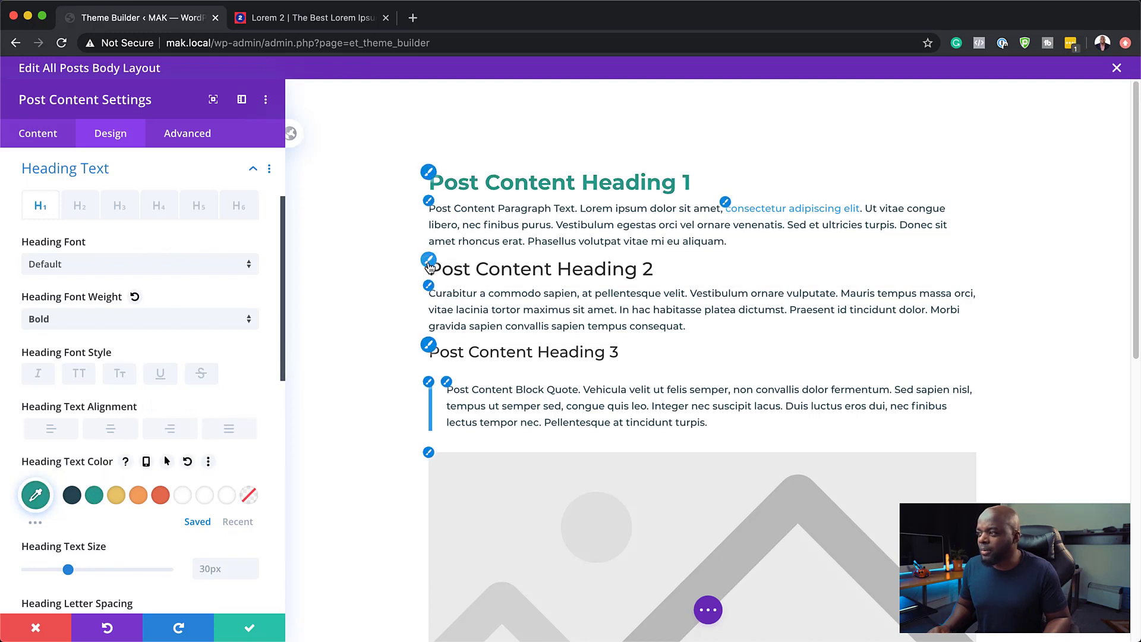
- Make Heading 2 teal #2A9D8F and semi-bold, then apply the module settings
{"action": "left_click", "coordinate": [429, 261]}
{"action": "left_click", "coordinate": [117, 497]}
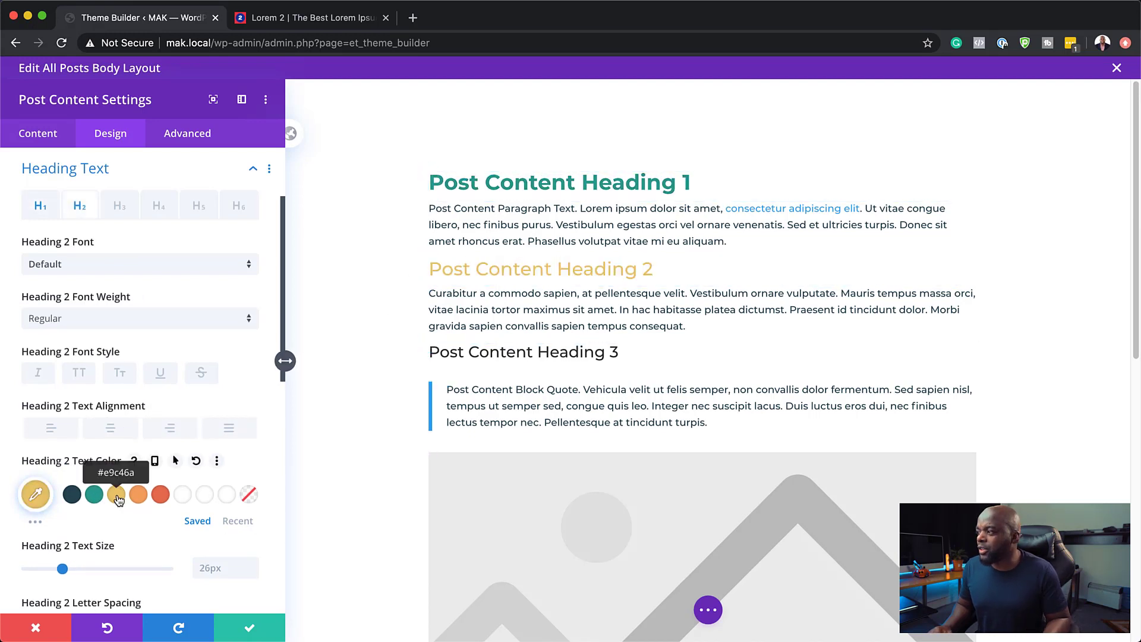
{"action": "left_click", "coordinate": [72, 497]}
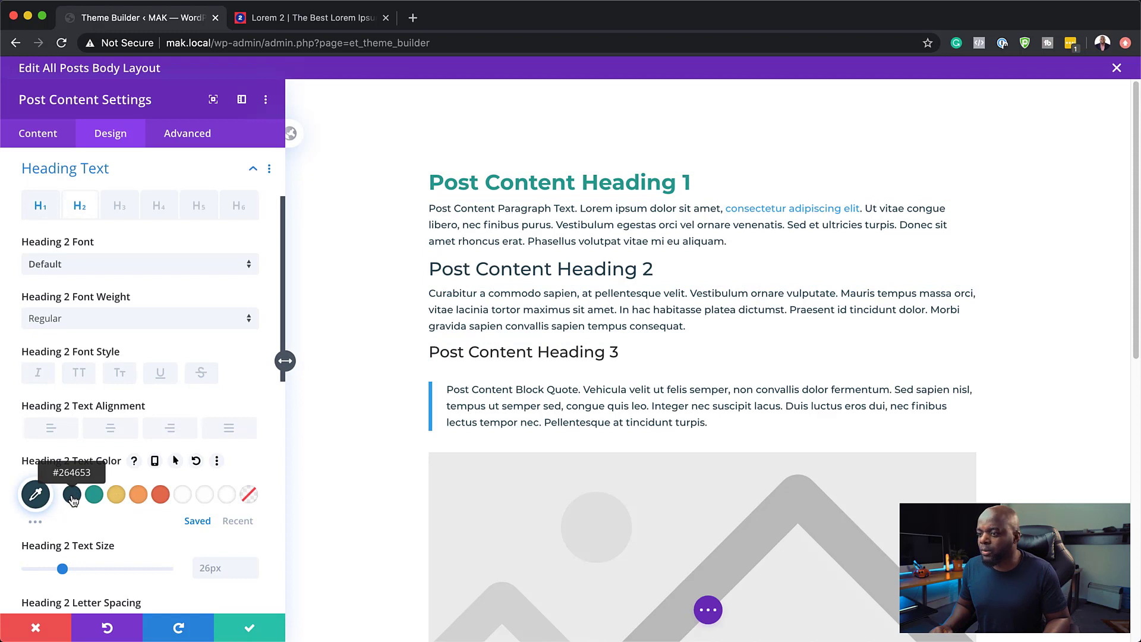
{"action": "left_click", "coordinate": [94, 496]}
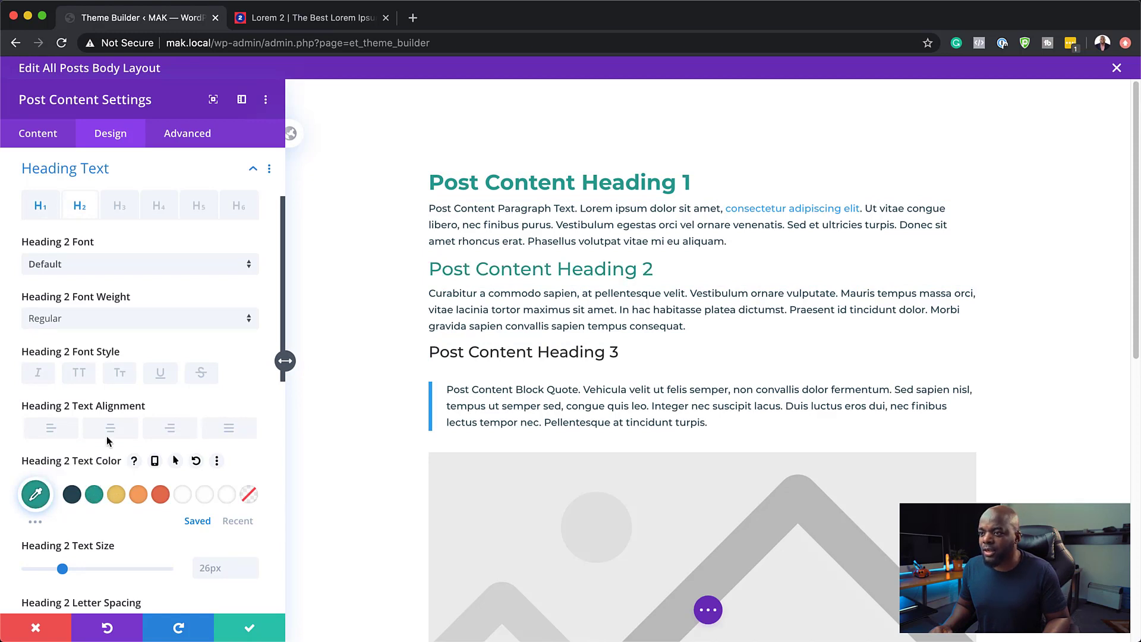
{"action": "left_click", "coordinate": [113, 319]}
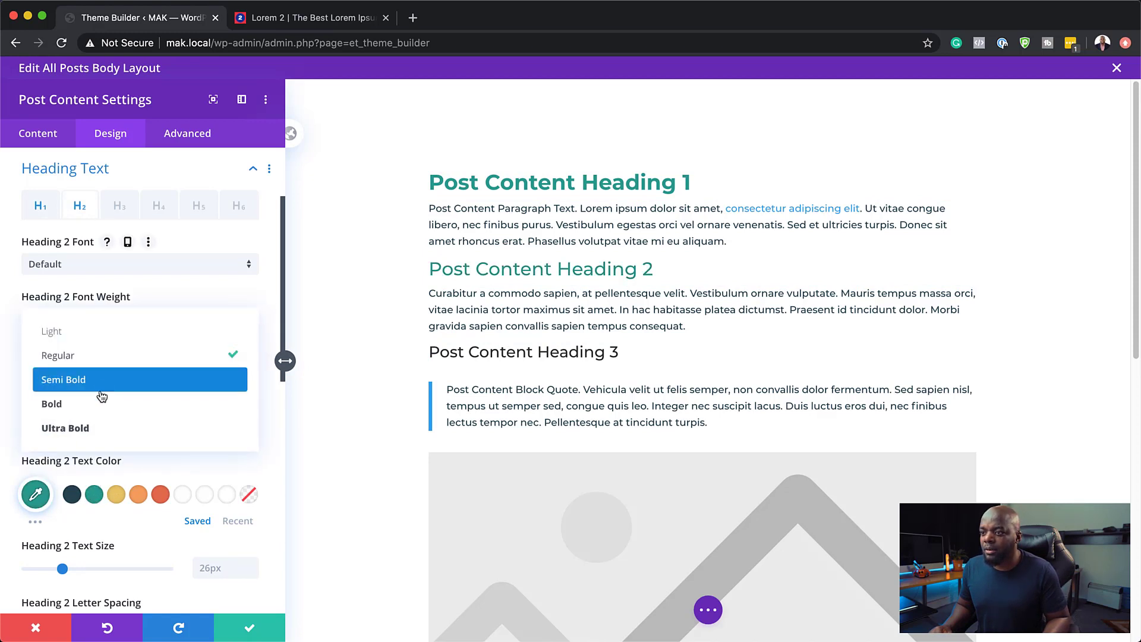
{"action": "left_click", "coordinate": [107, 383]}
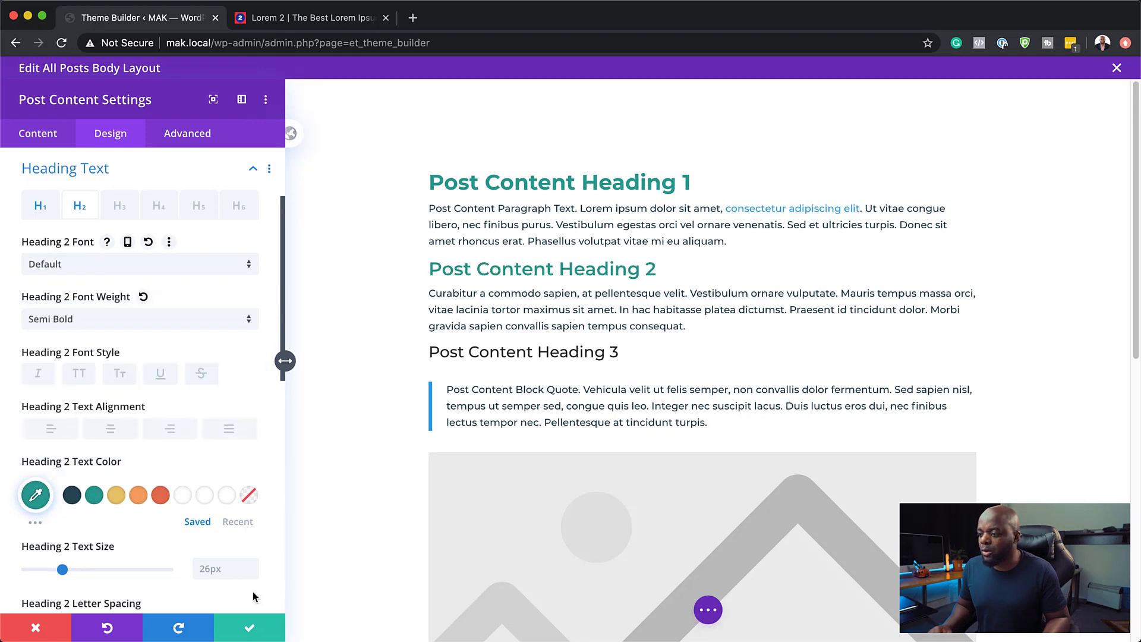
{"action": "left_click", "coordinate": [248, 631]}
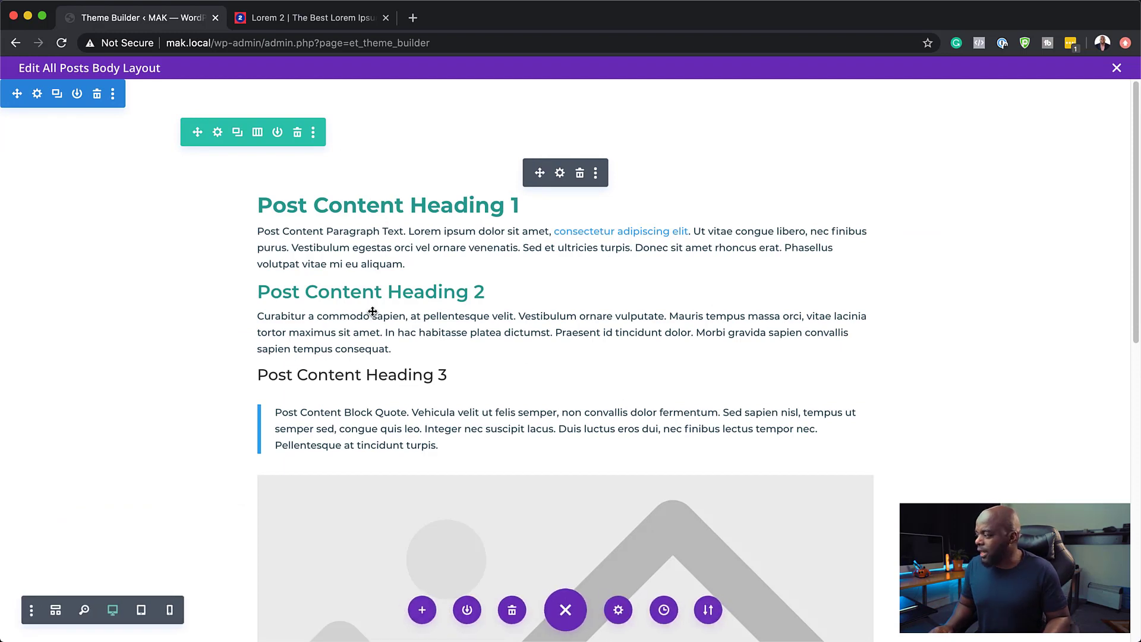
- Save and exit the All Posts body layout, then save the Theme Builder changes
{"action": "left_click", "coordinate": [1118, 69]}
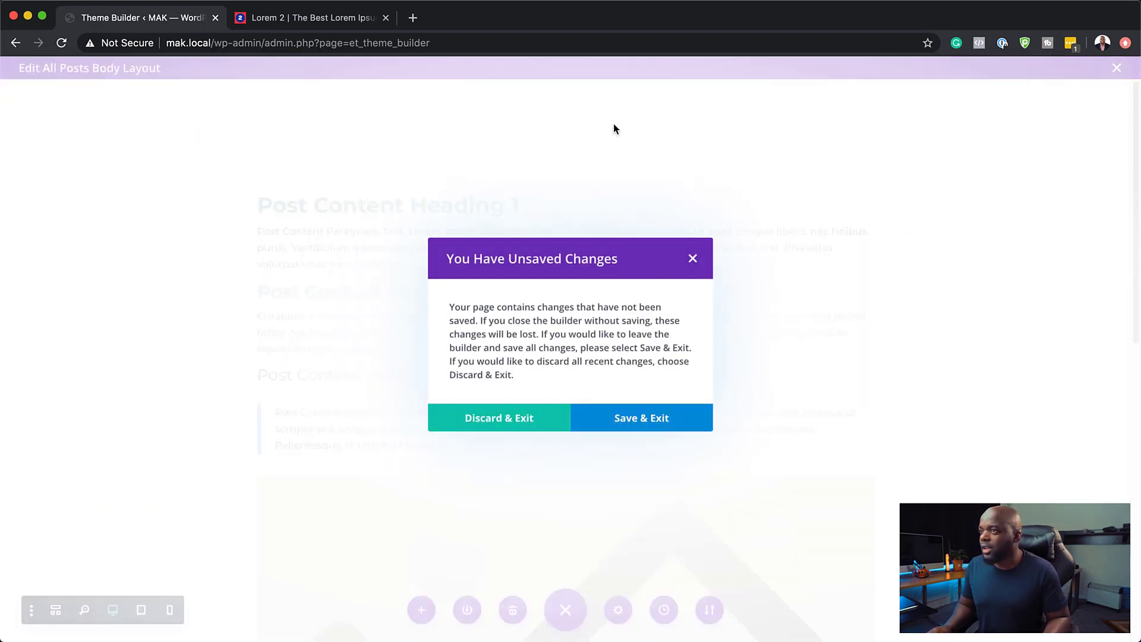
{"action": "left_click", "coordinate": [640, 418]}
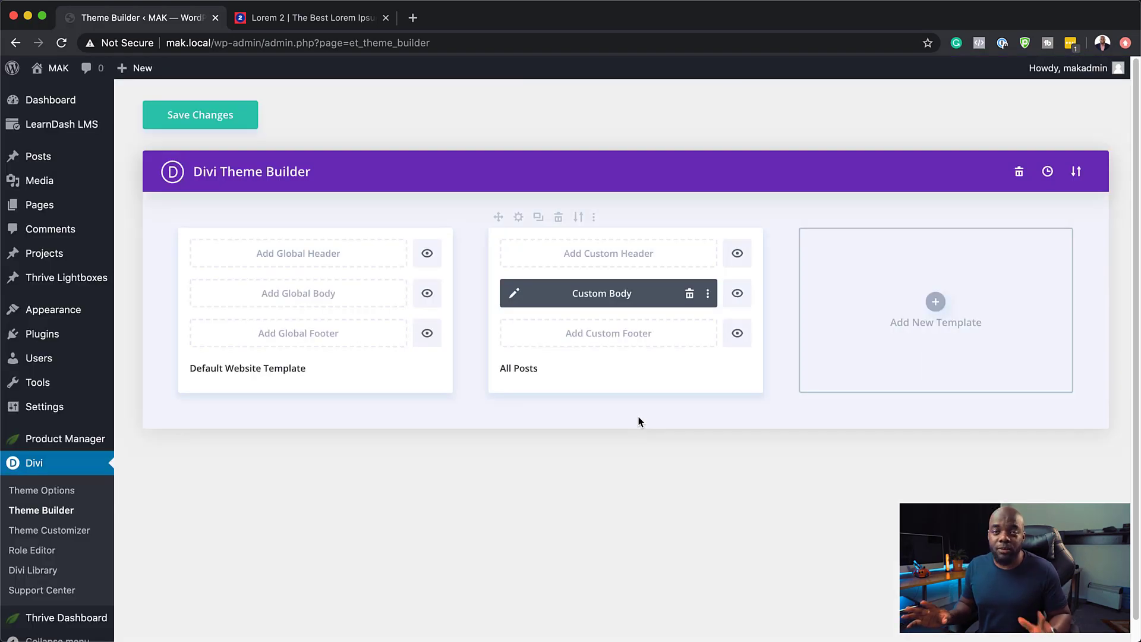
{"action": "left_click", "coordinate": [229, 120]}
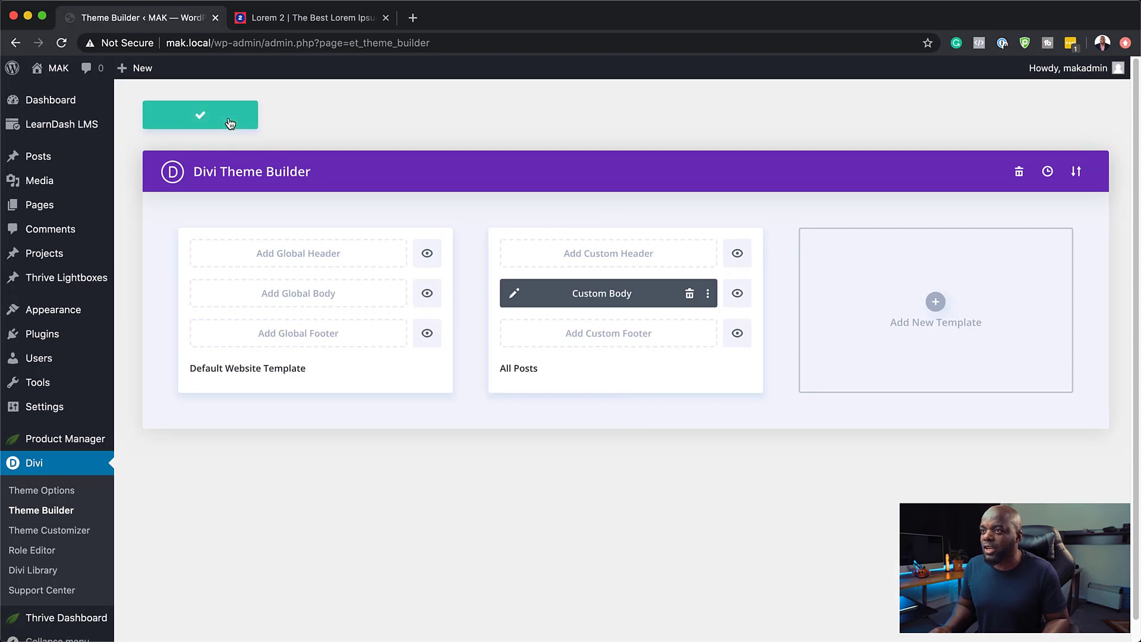
- Open the All Posts list in a new browser tab
{"action": "mouse_move", "coordinate": [59, 166]}
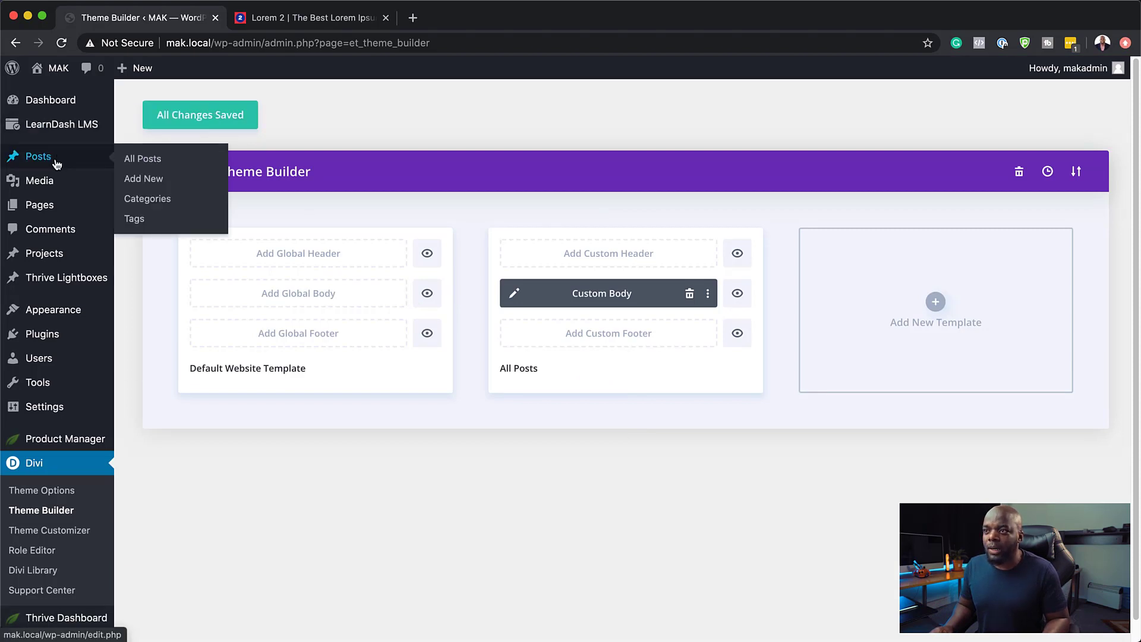
{"action": "left_click", "coordinate": [147, 163], "text": "super"}
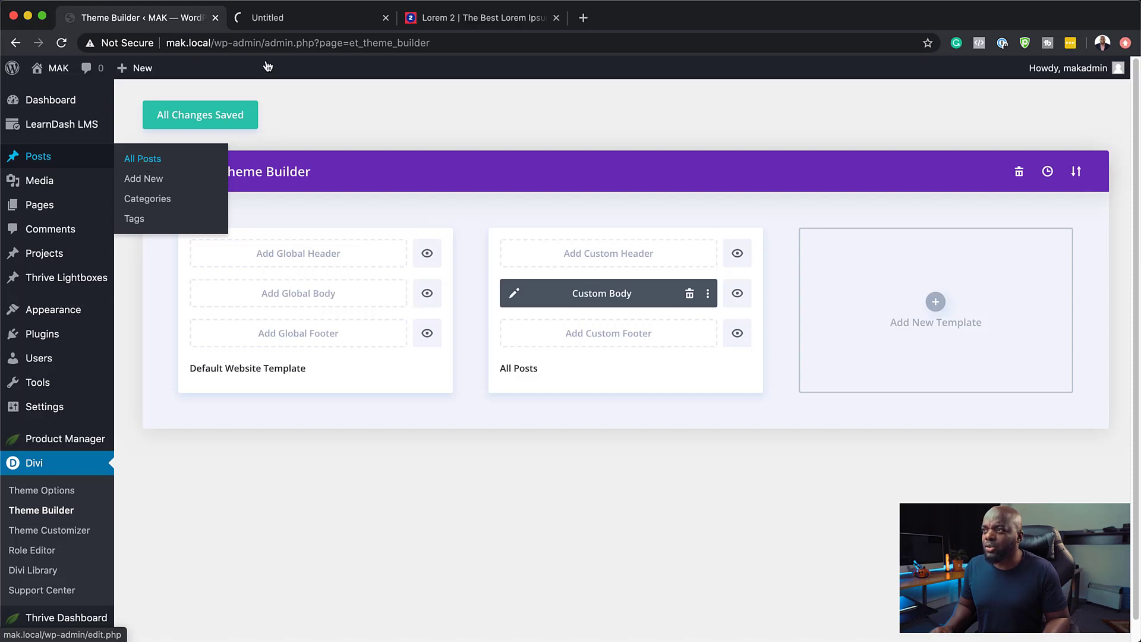
{"action": "left_click", "coordinate": [300, 17]}
{"action": "mouse_move", "coordinate": [173, 213]}
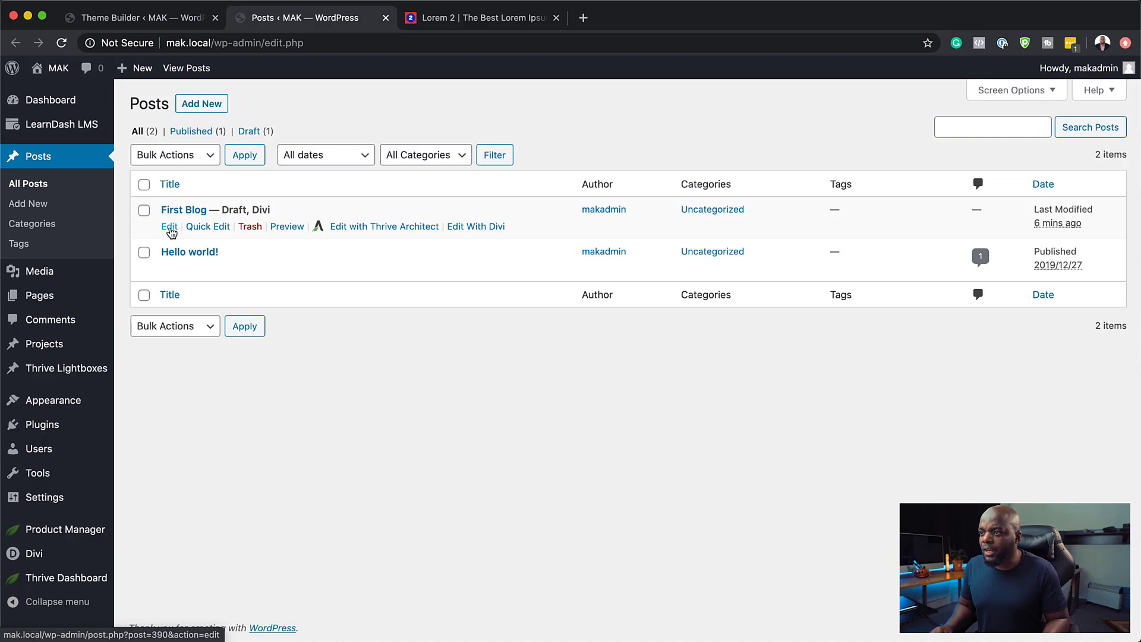
- Preview the First Blog post in a new tab, then return to the posts list
{"action": "left_click", "coordinate": [291, 231], "text": "super"}
{"action": "left_click", "coordinate": [494, 18]}
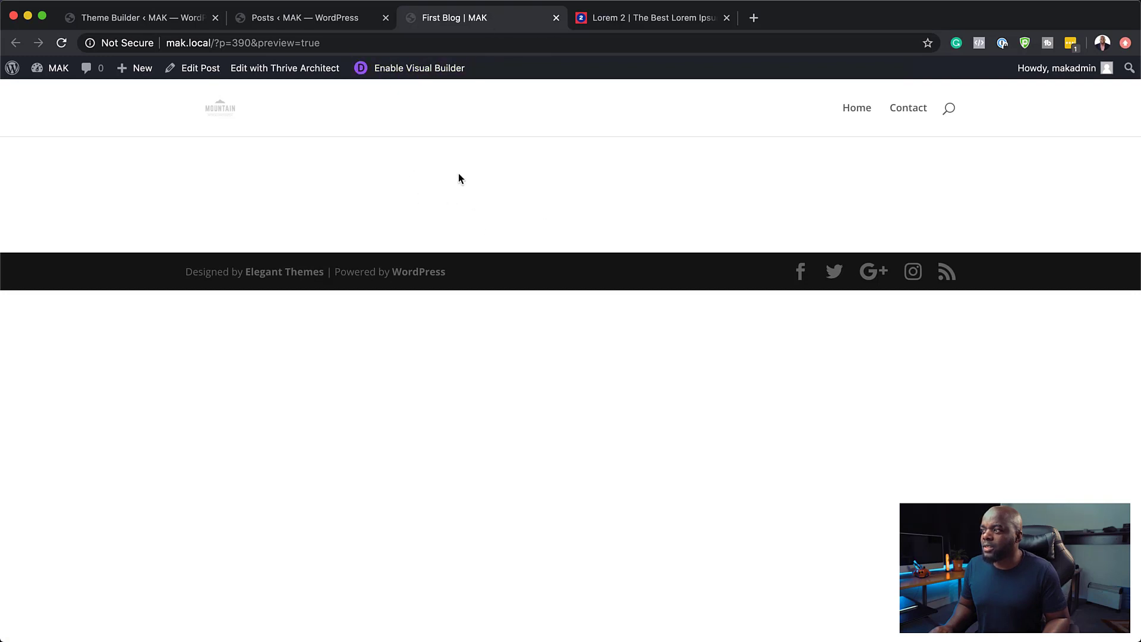
{"action": "left_click", "coordinate": [338, 21]}
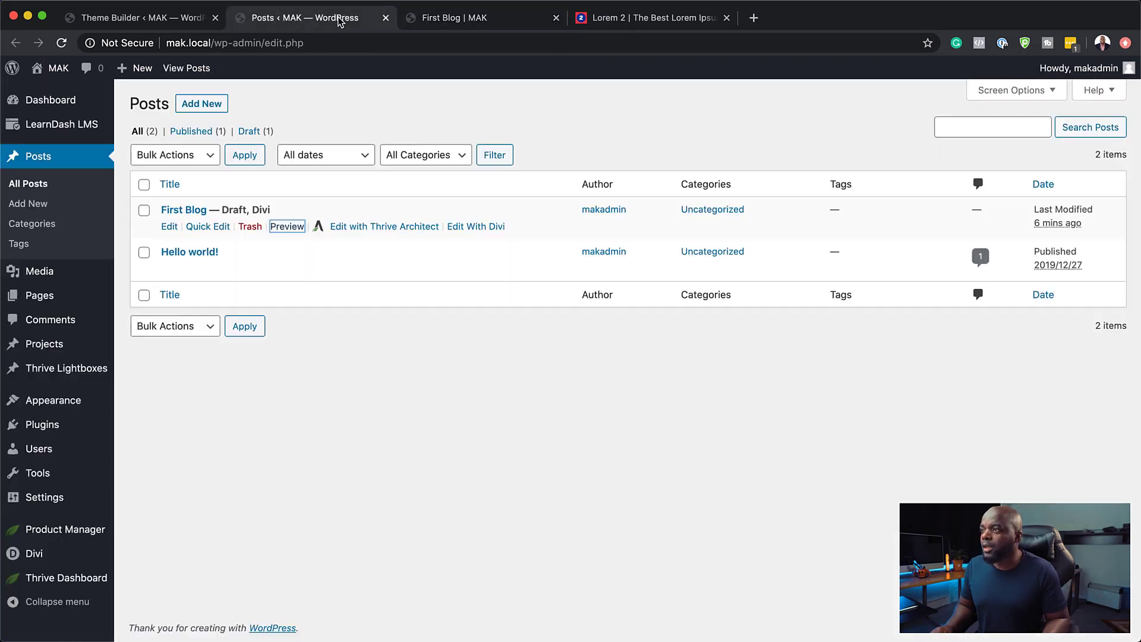
- Open First Blog for editing and switch it from Divi back to the default editor
{"action": "left_click", "coordinate": [170, 229]}
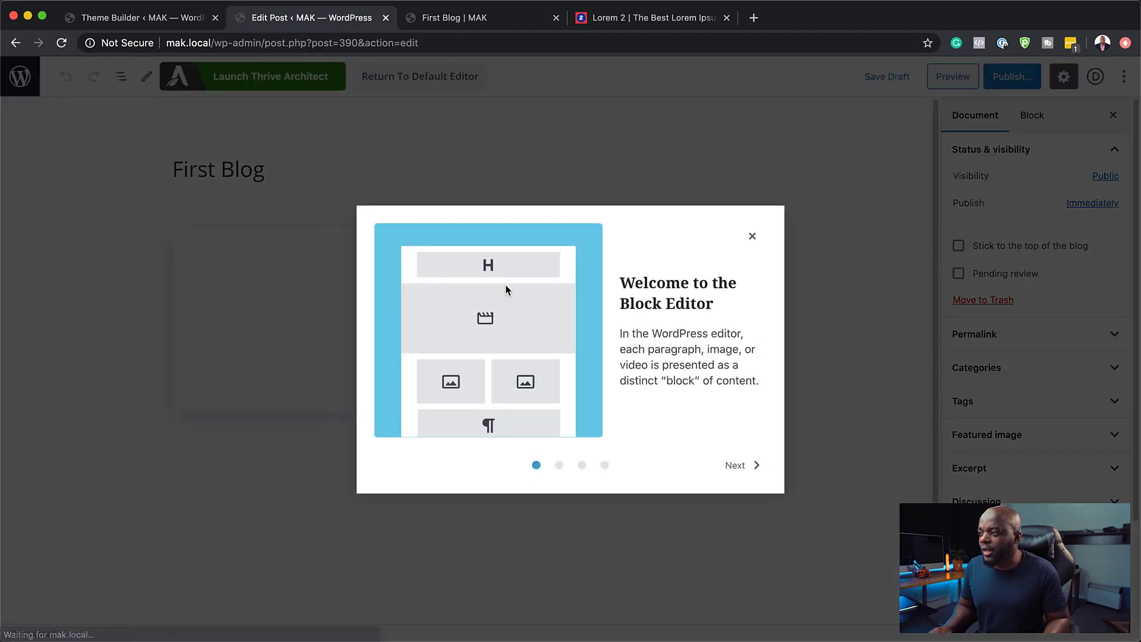
{"action": "left_click", "coordinate": [753, 239]}
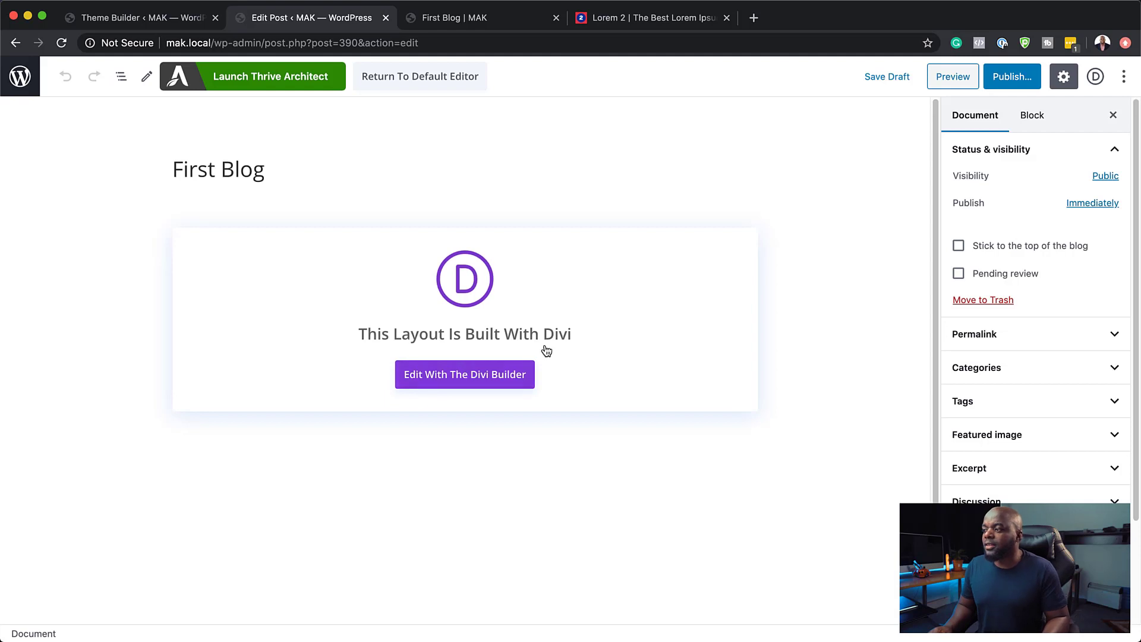
{"action": "left_click", "coordinate": [608, 302]}
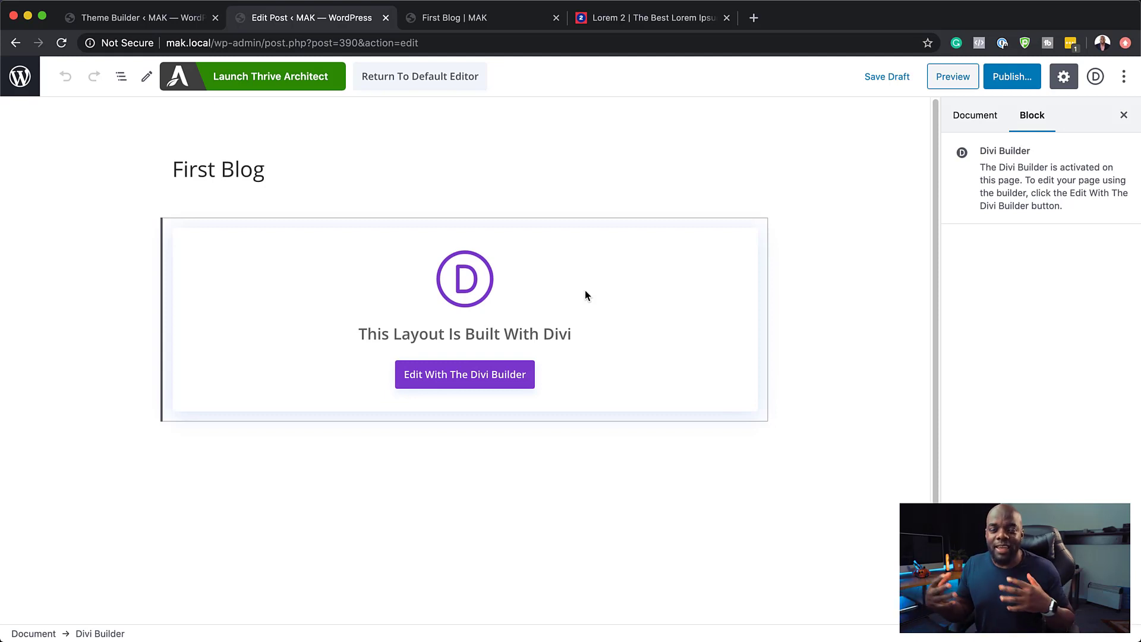
{"action": "left_click", "coordinate": [381, 200]}
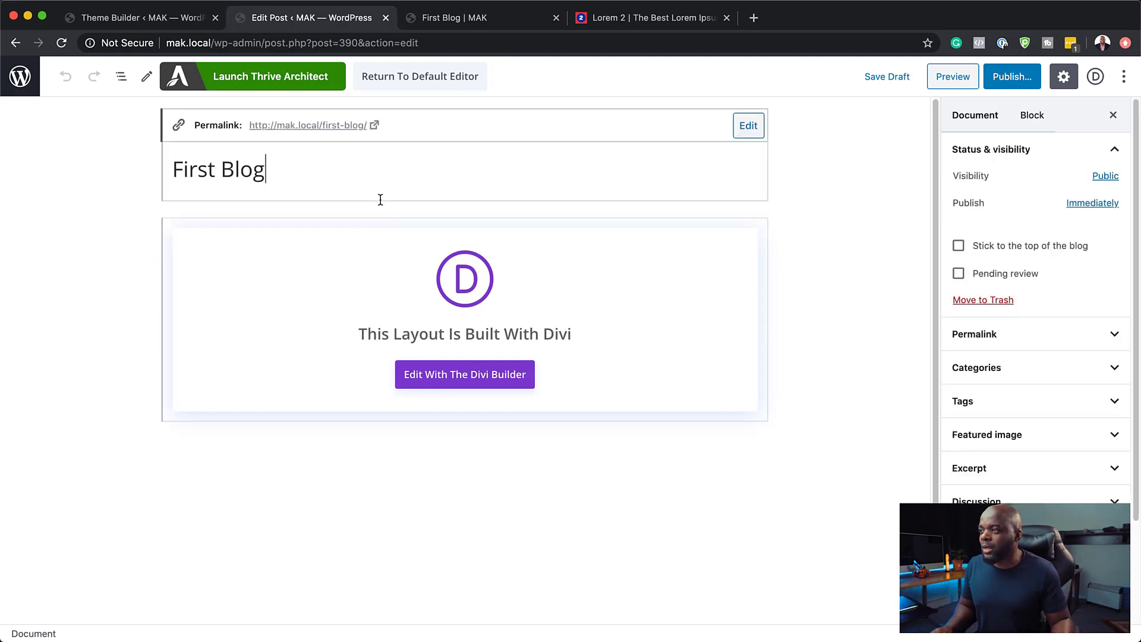
{"action": "left_click", "coordinate": [155, 319]}
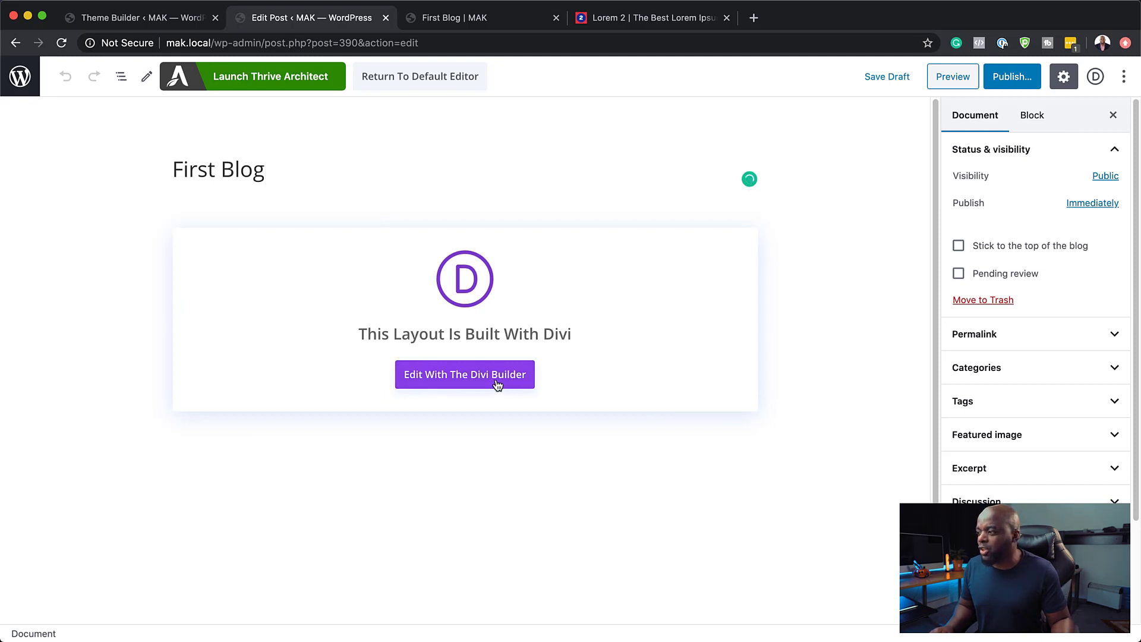
- Copy the first four Lorem ipsum paragraphs from the Lorem 2 site
{"action": "left_click", "coordinate": [427, 80]}
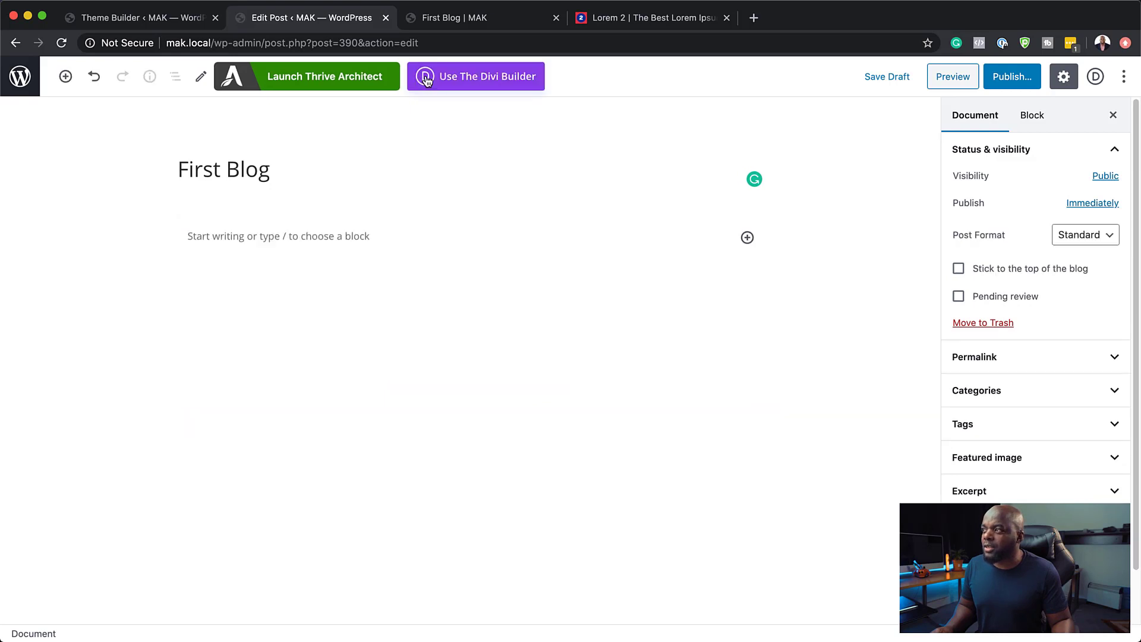
{"action": "left_click", "coordinate": [318, 233]}
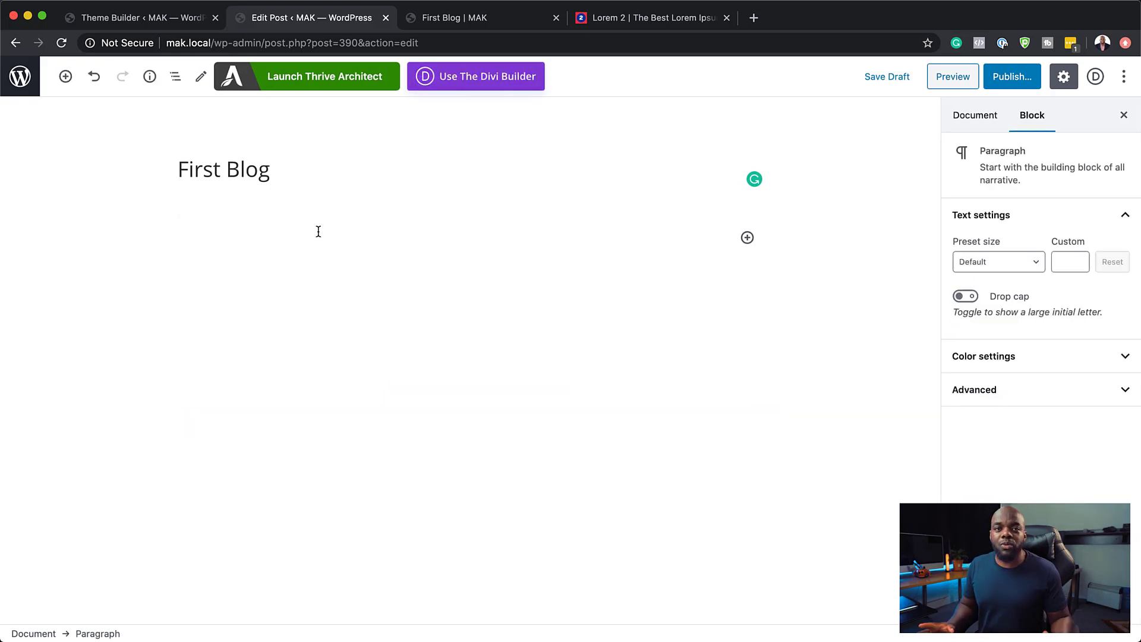
{"action": "left_click", "coordinate": [629, 19]}
{"action": "left_click", "coordinate": [443, 204]}
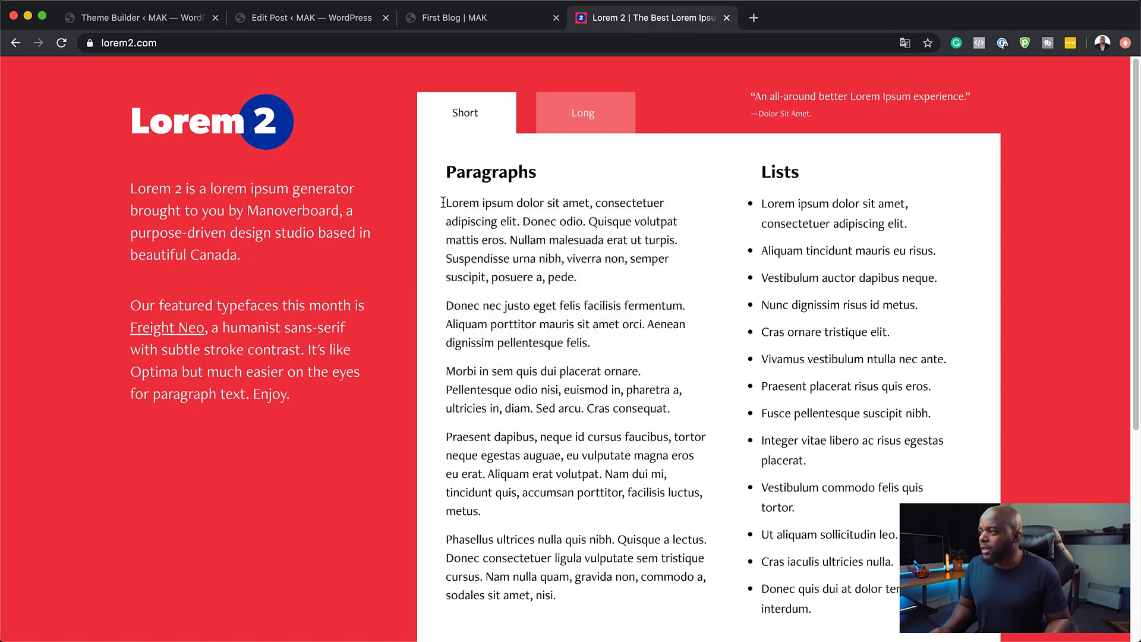
{"action": "left_click_drag", "start_coordinate": [448, 205], "coordinate": [548, 528]}
{"action": "key", "text": "super+c"}
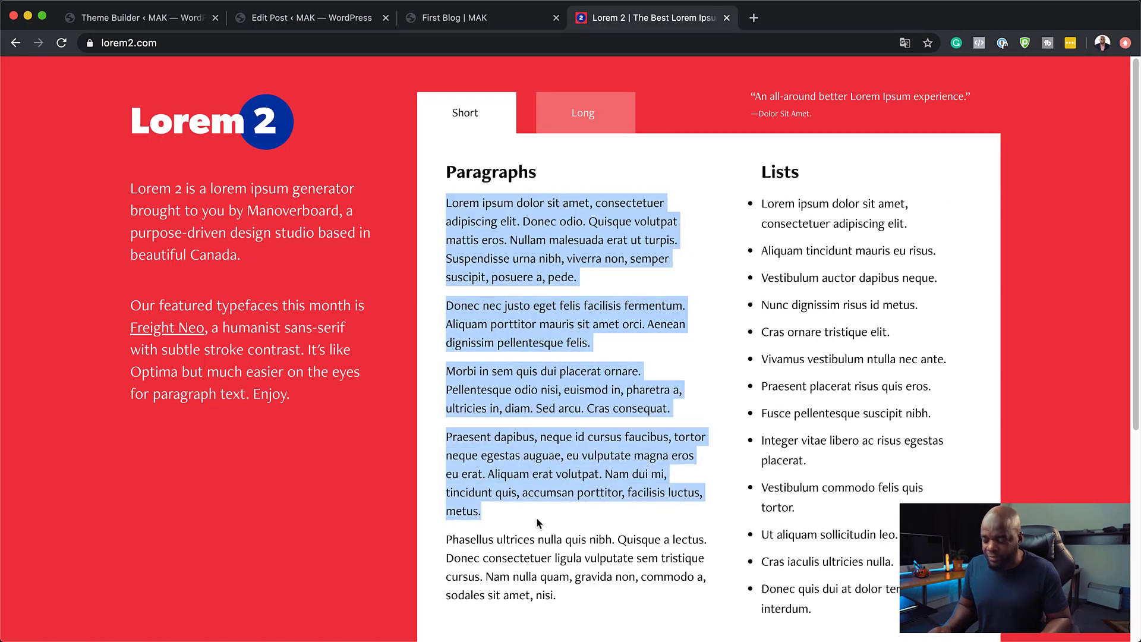
- Paste the four paragraphs into the First Blog body and start a new block with '/'
{"action": "left_click", "coordinate": [330, 18]}
{"action": "key", "text": "super+v"}
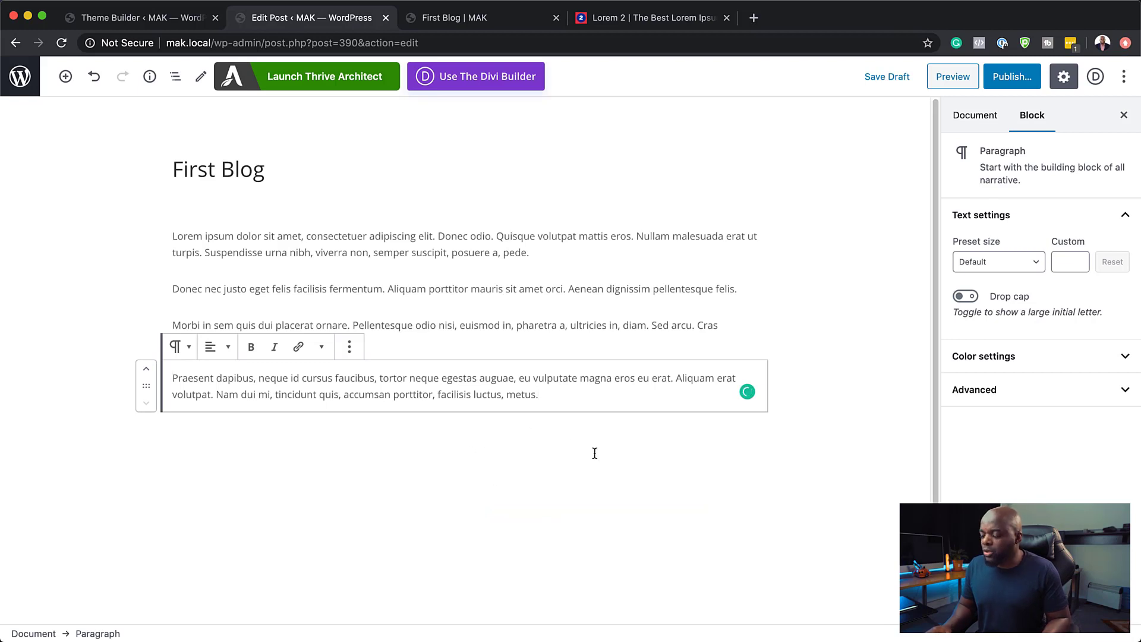
{"action": "key", "text": "Return"}
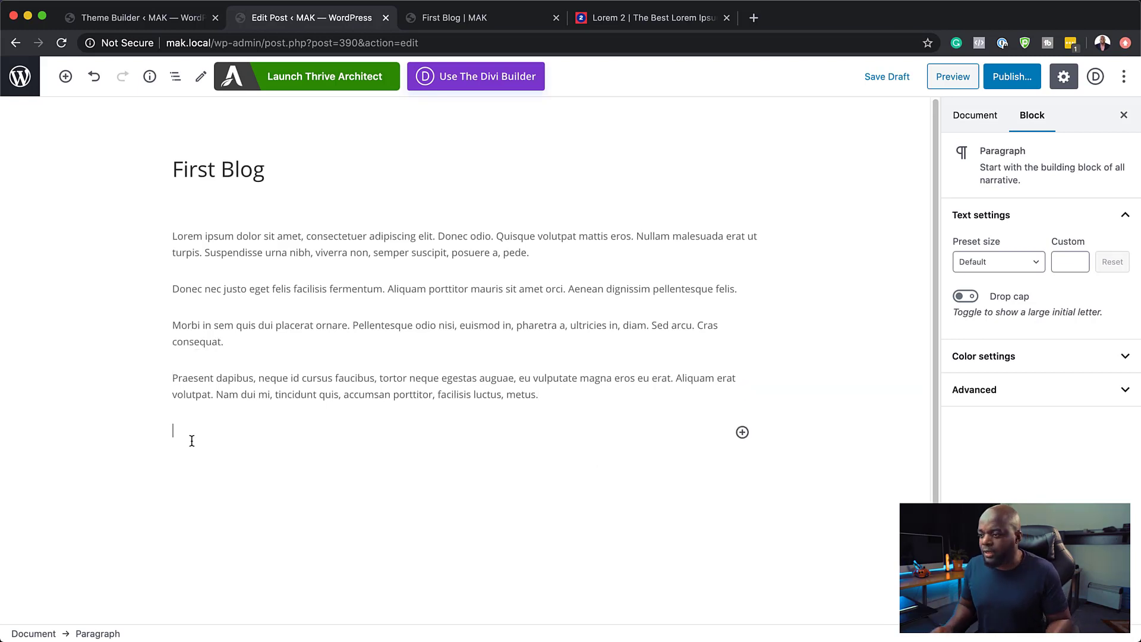
{"action": "type", "text": "/"}
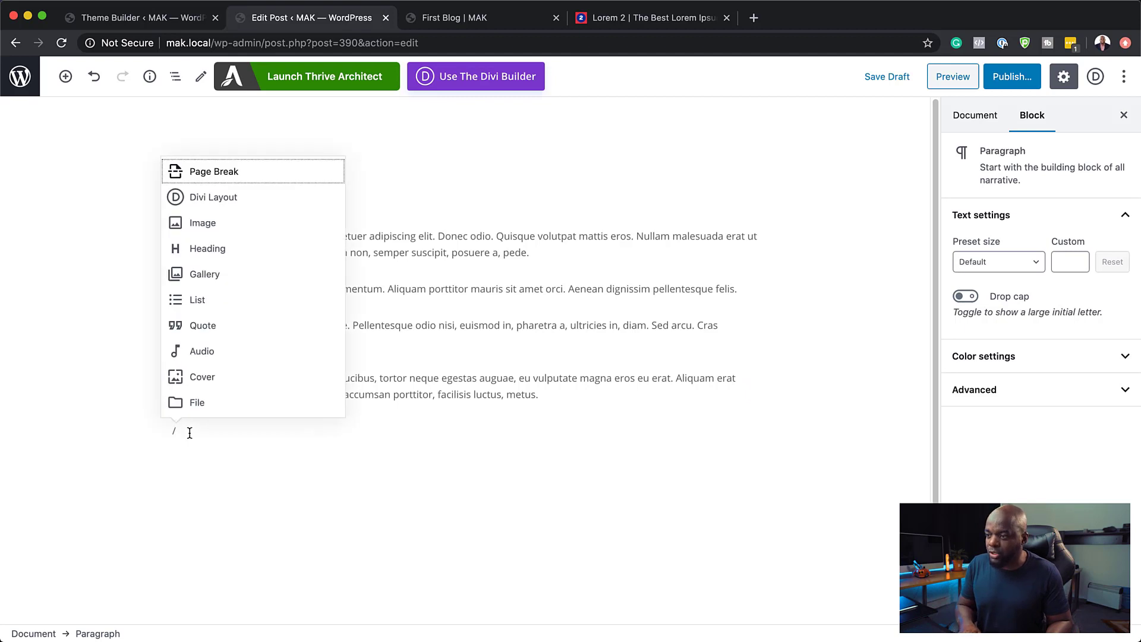
- Insert the tomato-and-avocado salad photo from the Media Library as an image block below the text
{"action": "left_click", "coordinate": [254, 226]}
{"action": "left_click", "coordinate": [290, 521]}
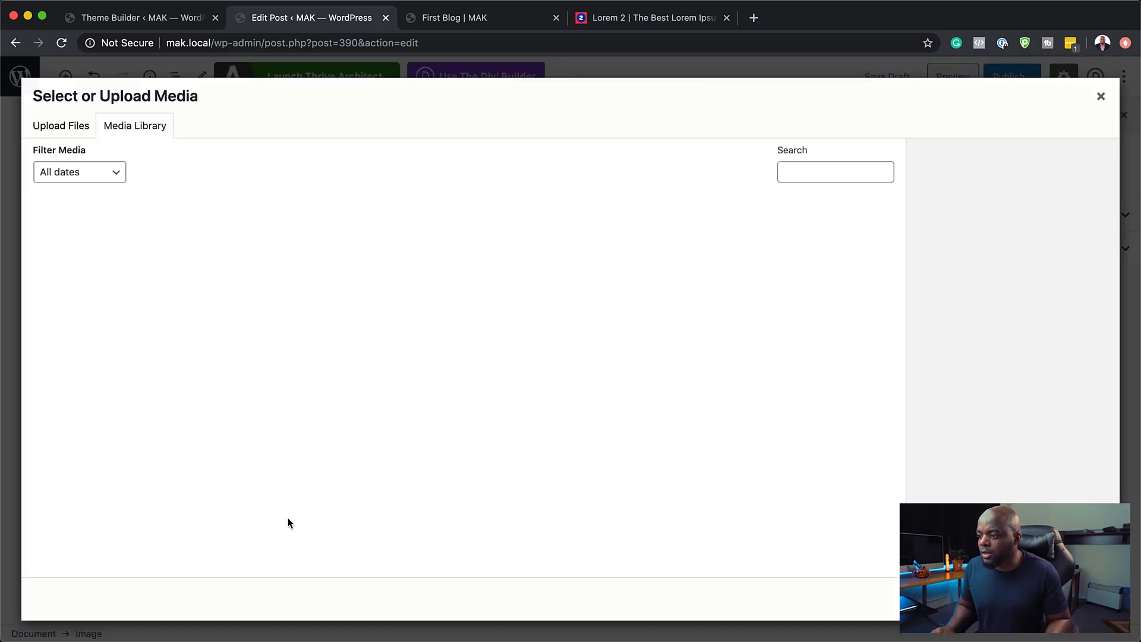
{"action": "scroll", "coordinate": [393, 474], "scroll_direction": "down", "scroll_amount": 5}
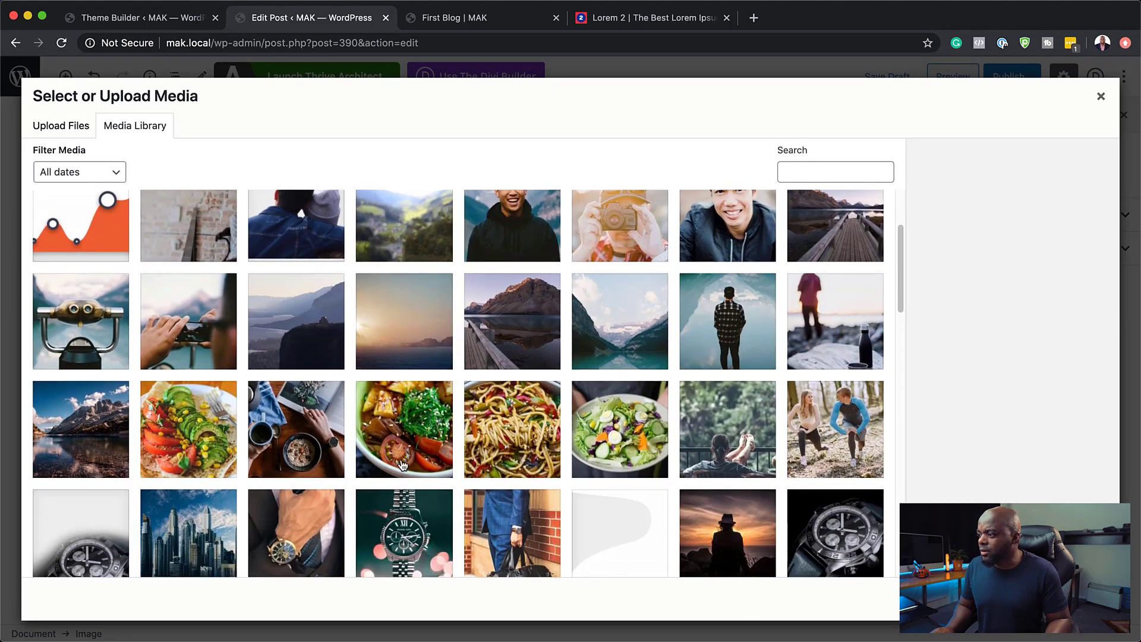
{"action": "left_click", "coordinate": [190, 440]}
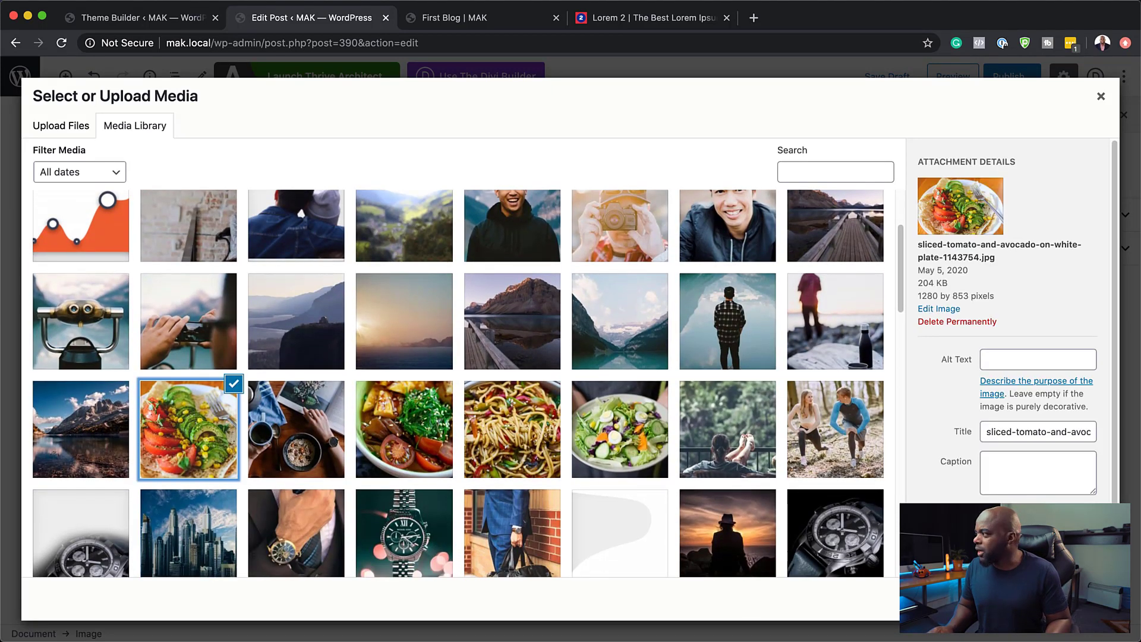
{"action": "left_click", "coordinate": [1088, 601]}
- Pick the salad bowl photo as the post's featured image in the Document settings
{"action": "scroll", "coordinate": [781, 490], "scroll_direction": "down", "scroll_amount": 5}
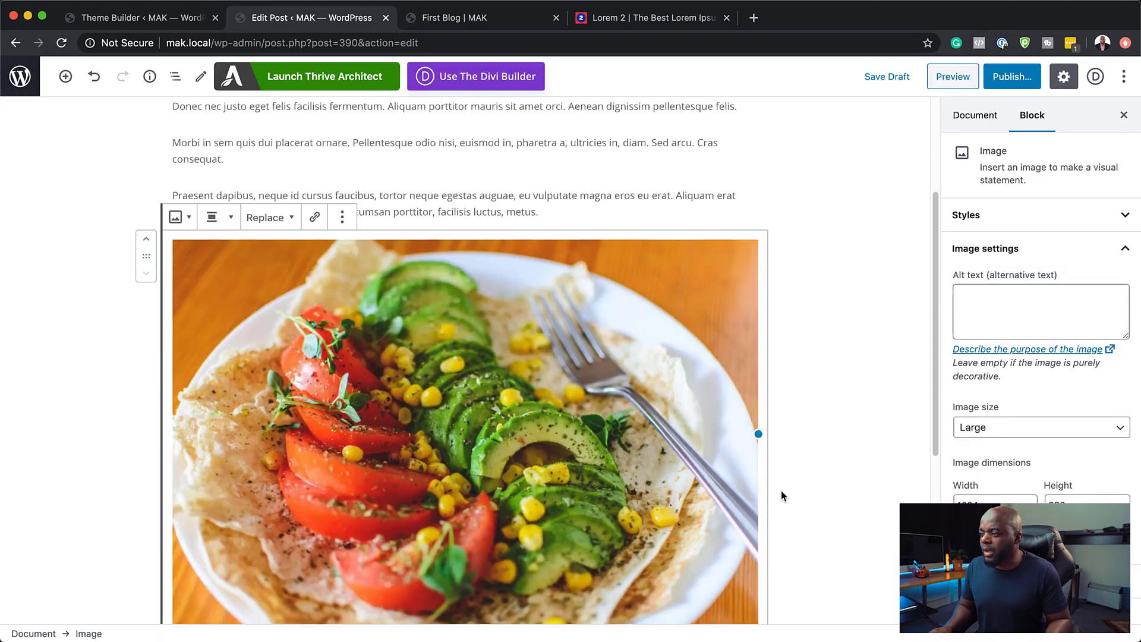
{"action": "scroll", "coordinate": [781, 490], "scroll_direction": "down", "scroll_amount": 3}
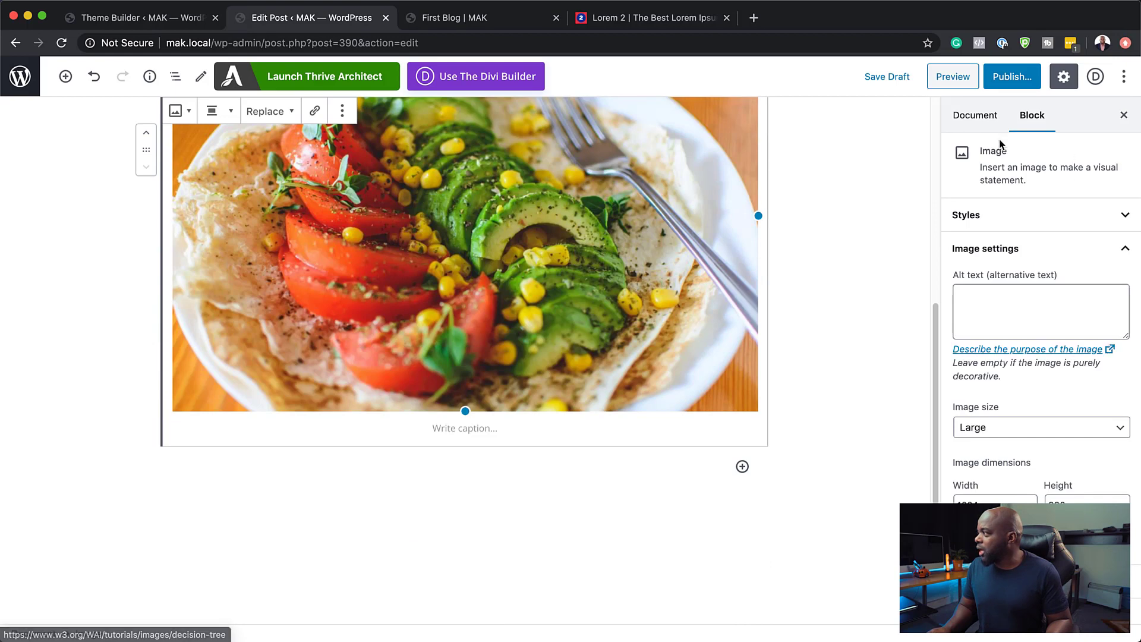
{"action": "left_click", "coordinate": [974, 115]}
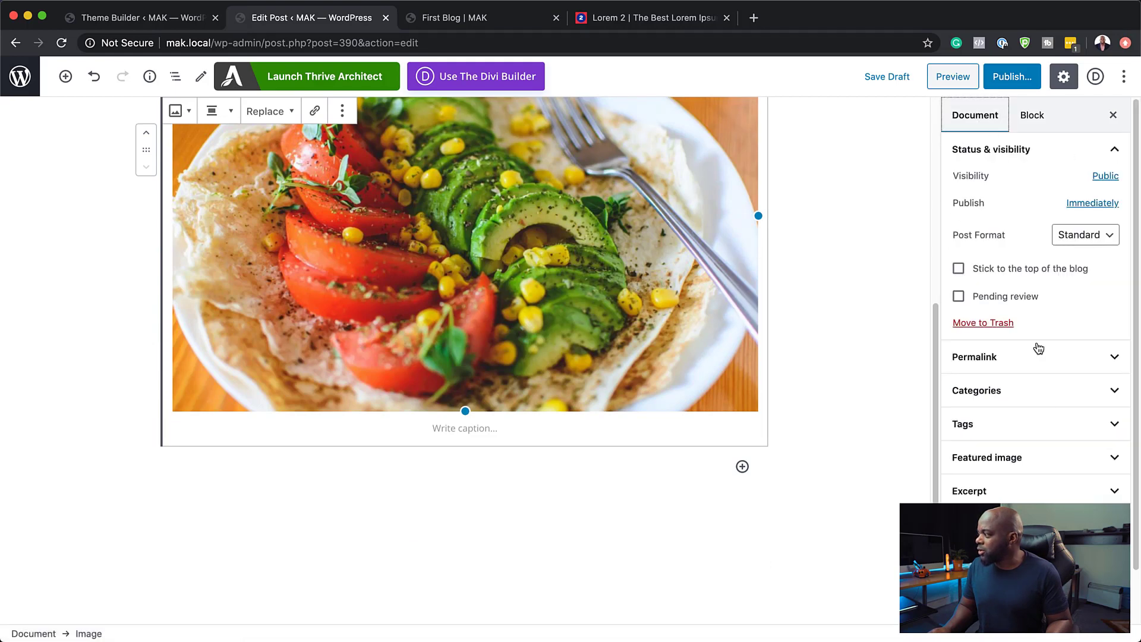
{"action": "left_click", "coordinate": [1011, 459]}
{"action": "left_click", "coordinate": [1035, 490]}
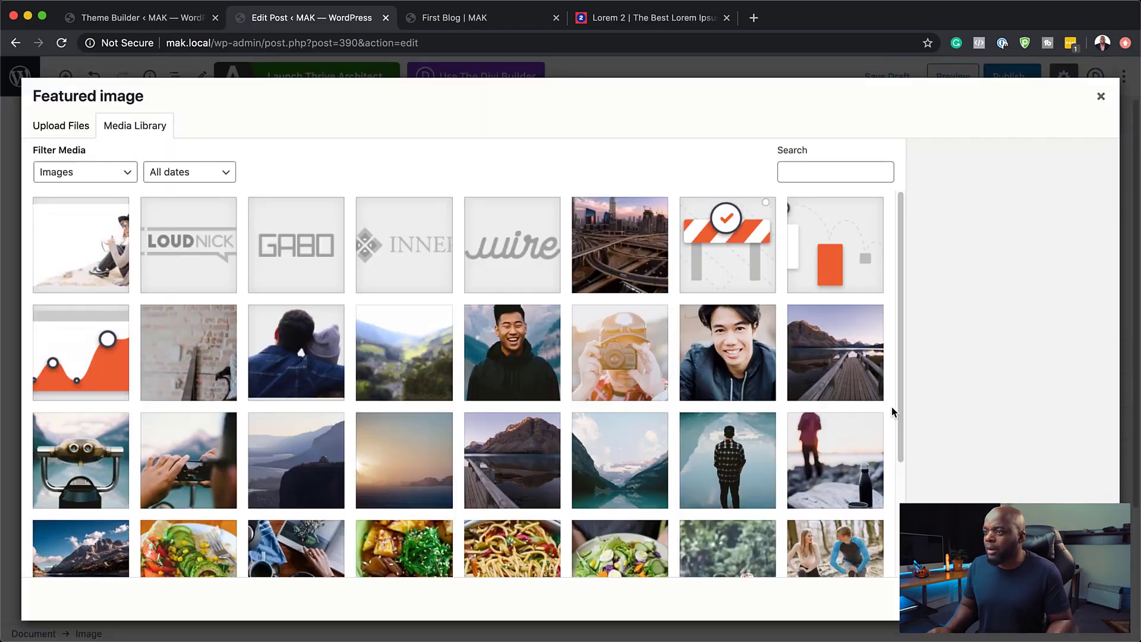
{"action": "scroll", "coordinate": [381, 438], "scroll_direction": "down", "scroll_amount": 5}
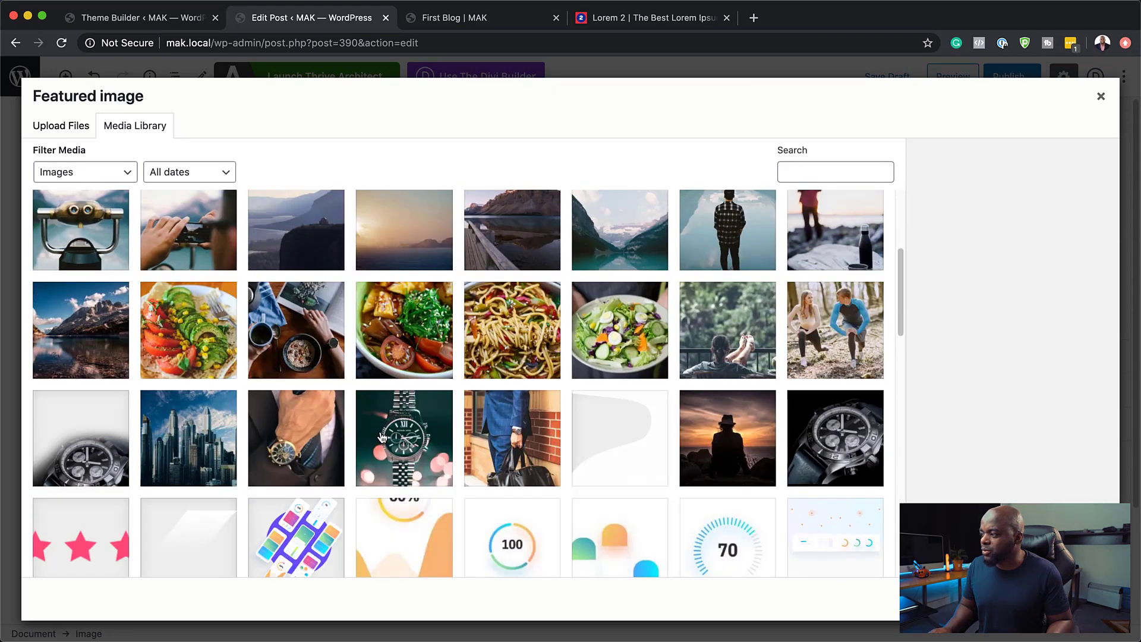
{"action": "left_click", "coordinate": [623, 327]}
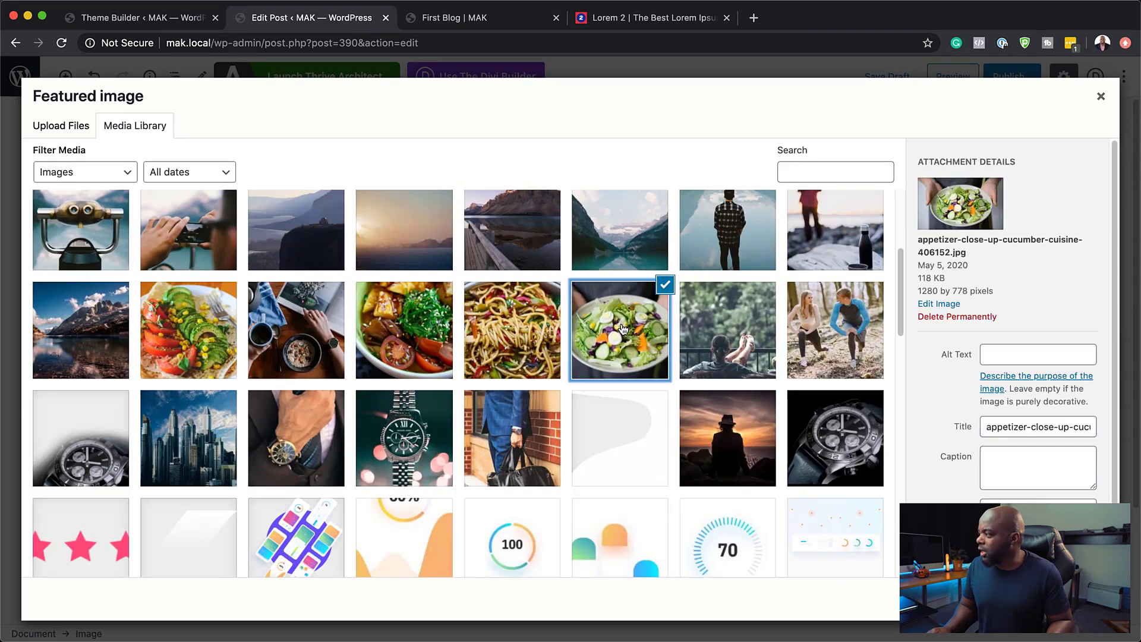
{"action": "left_click", "coordinate": [524, 336]}
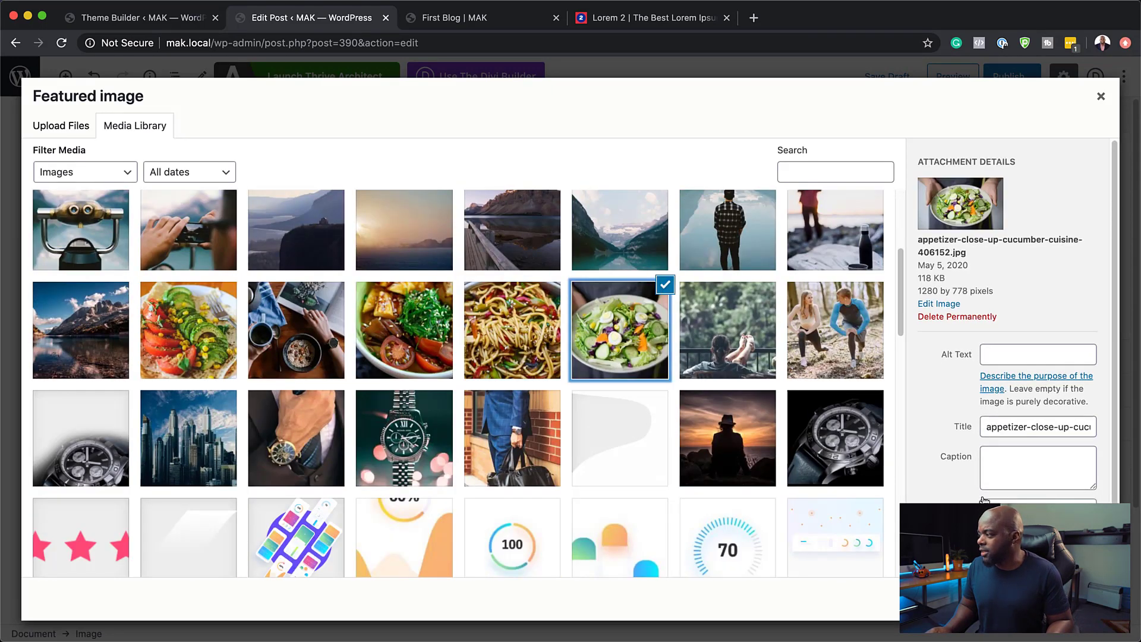
- Confirm the salad bowl featured image and publish the First Blog post
{"action": "left_click", "coordinate": [1065, 600]}
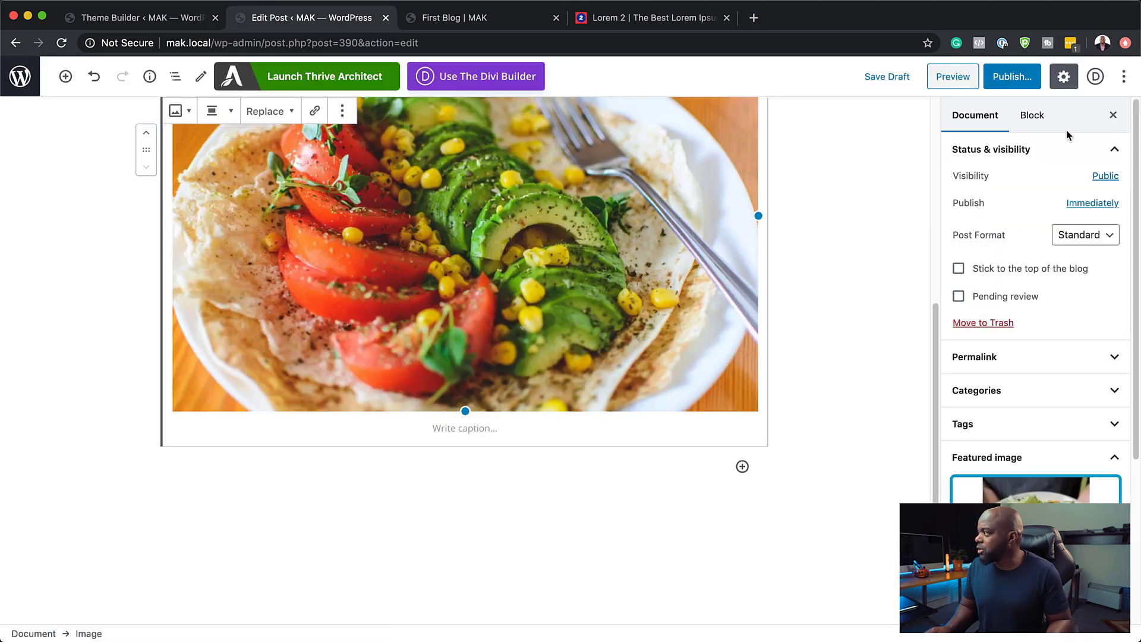
{"action": "left_click", "coordinate": [1019, 79]}
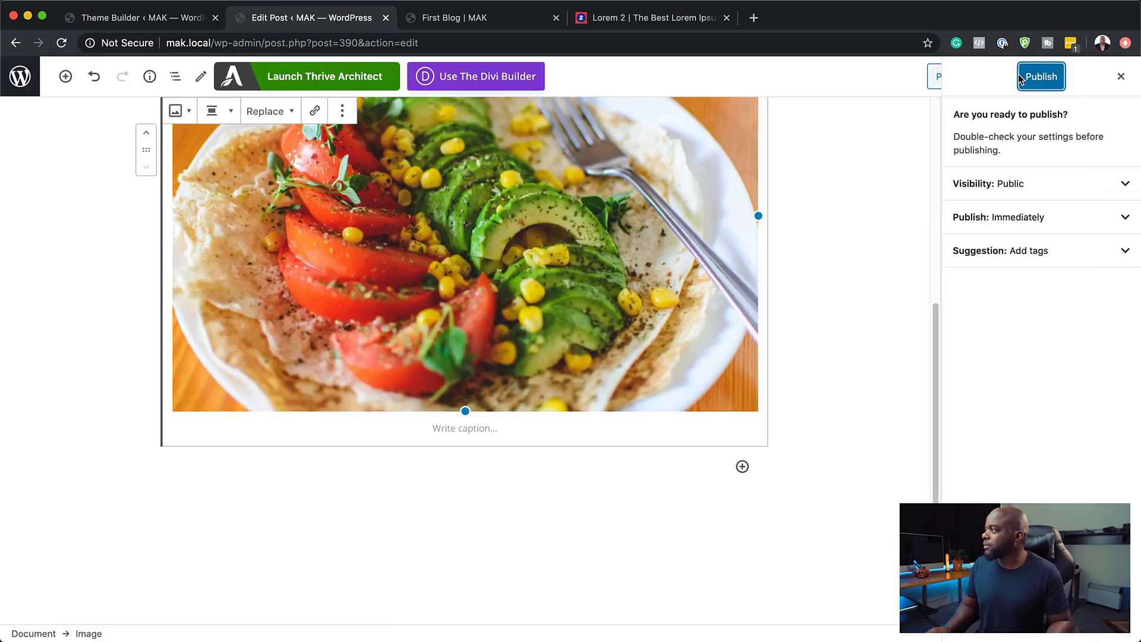
{"action": "left_click", "coordinate": [1036, 76]}
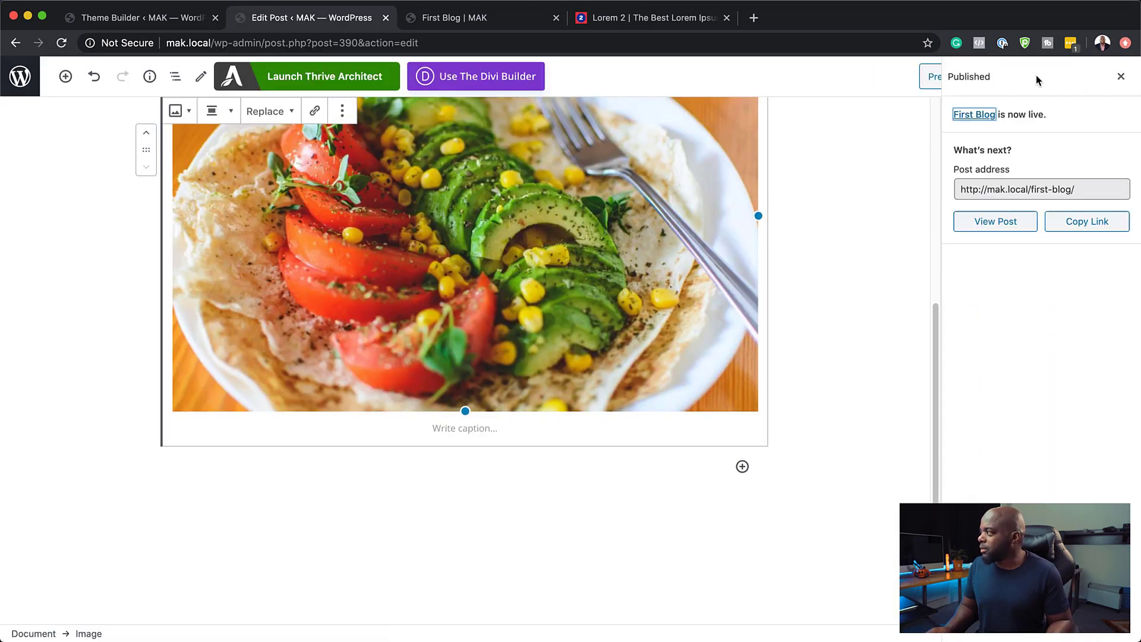
- Check the live First Blog page, then return to the editor and select the first paragraph
{"action": "left_click", "coordinate": [469, 19]}
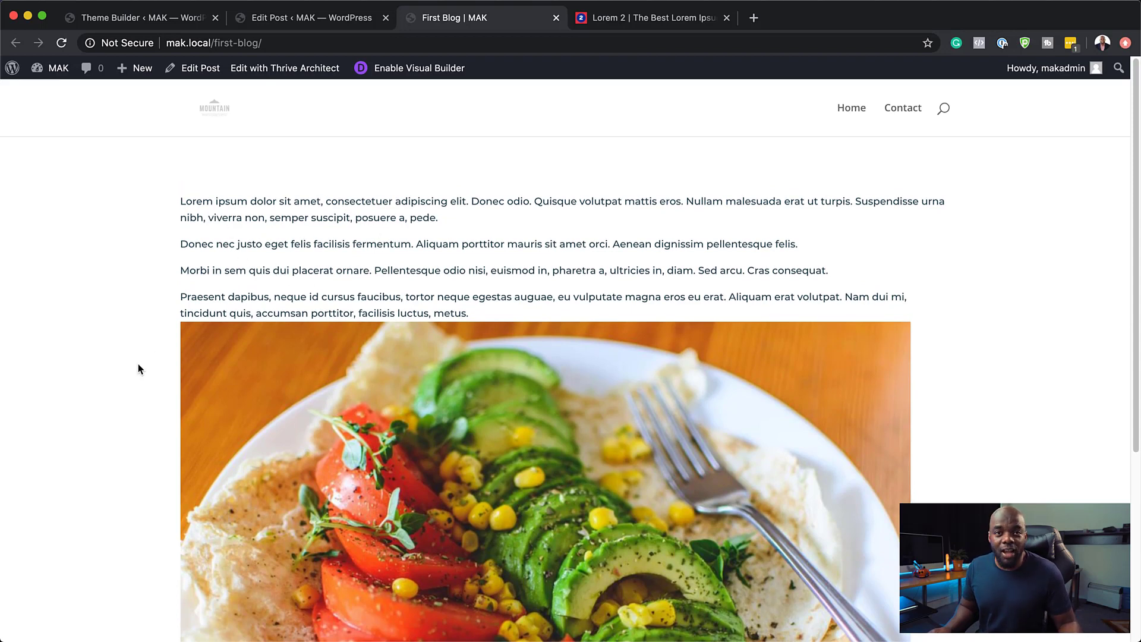
{"action": "scroll", "coordinate": [140, 362], "scroll_direction": "down", "scroll_amount": 6}
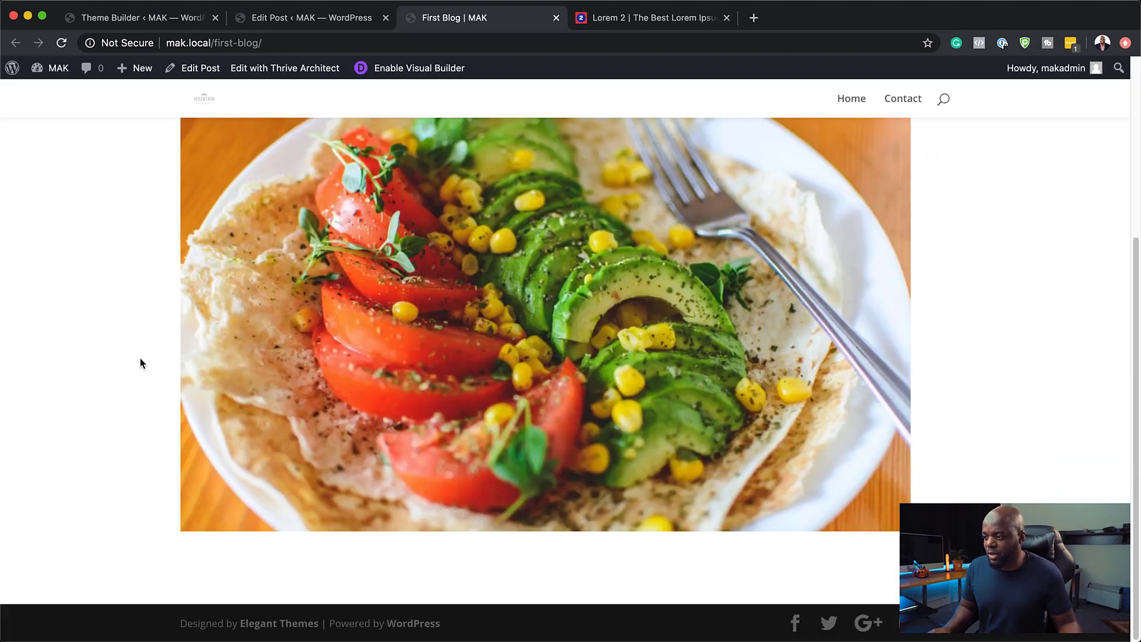
{"action": "scroll", "coordinate": [140, 358], "scroll_direction": "up", "scroll_amount": 6}
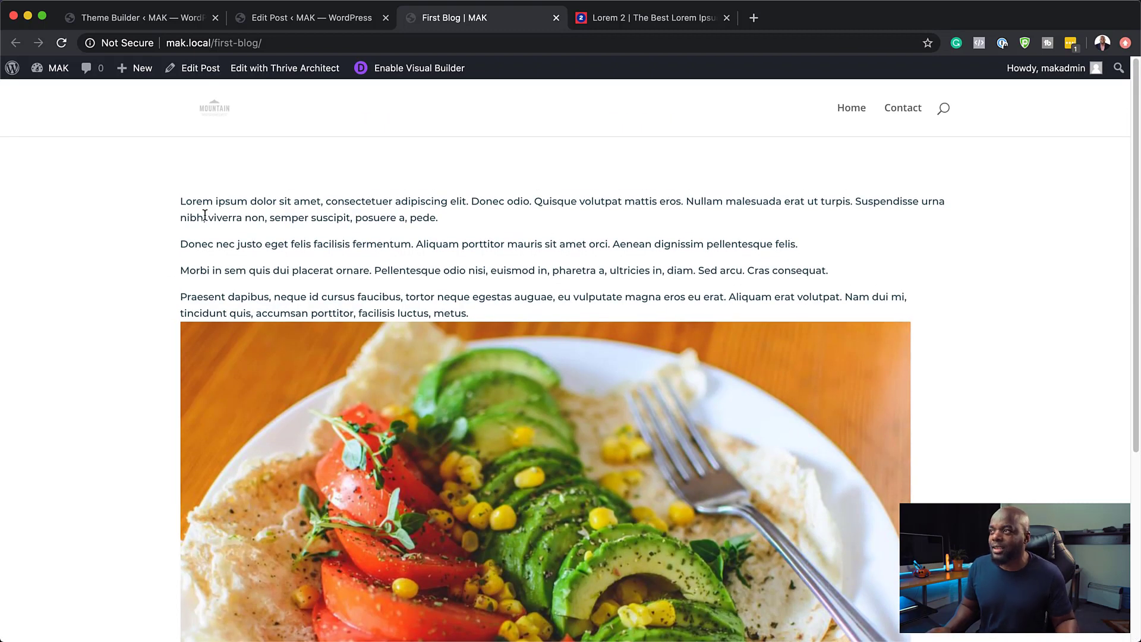
{"action": "left_click", "coordinate": [300, 20]}
{"action": "scroll", "coordinate": [387, 348], "scroll_direction": "up", "scroll_amount": 5}
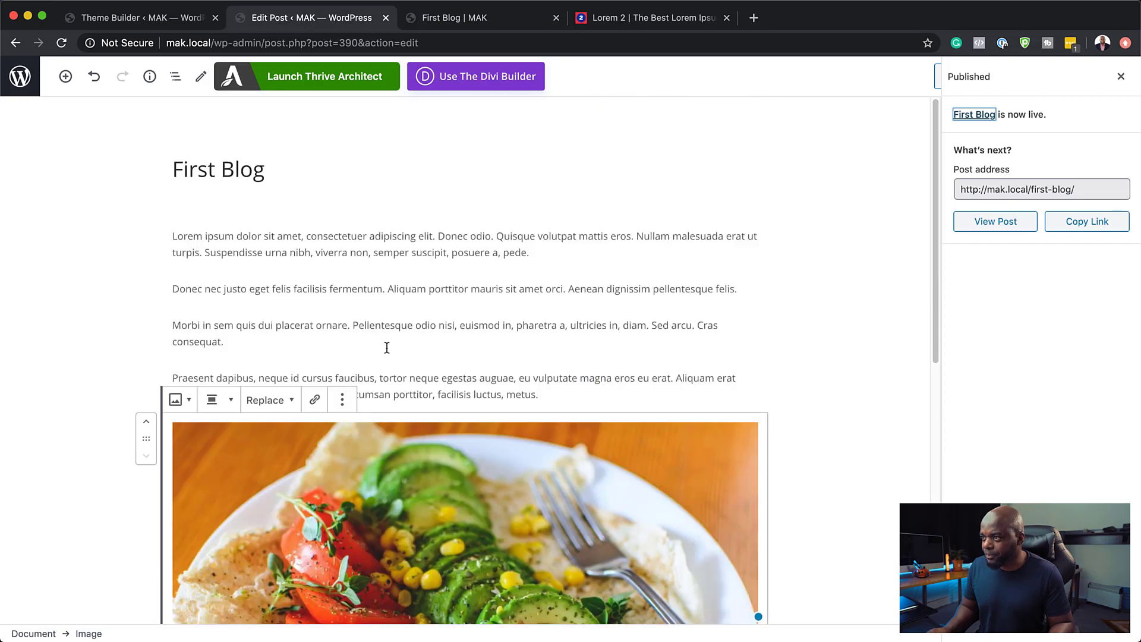
{"action": "left_click", "coordinate": [176, 236]}
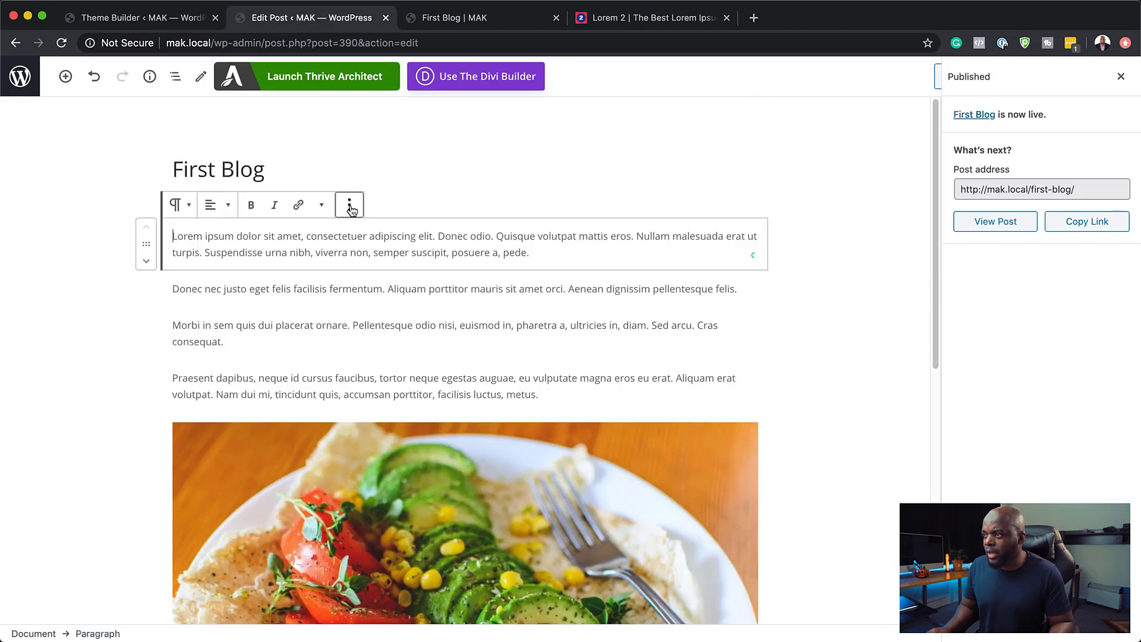
- Add a 'My Heading' heading block and move it above the first paragraph
{"action": "left_click", "coordinate": [65, 76]}
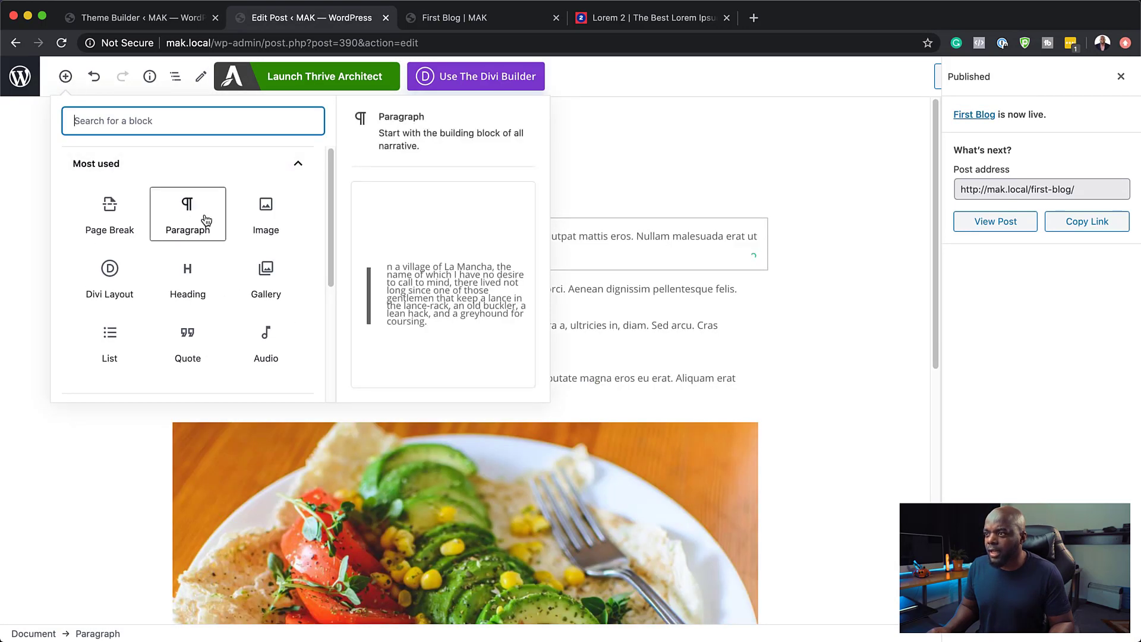
{"action": "left_click", "coordinate": [193, 272]}
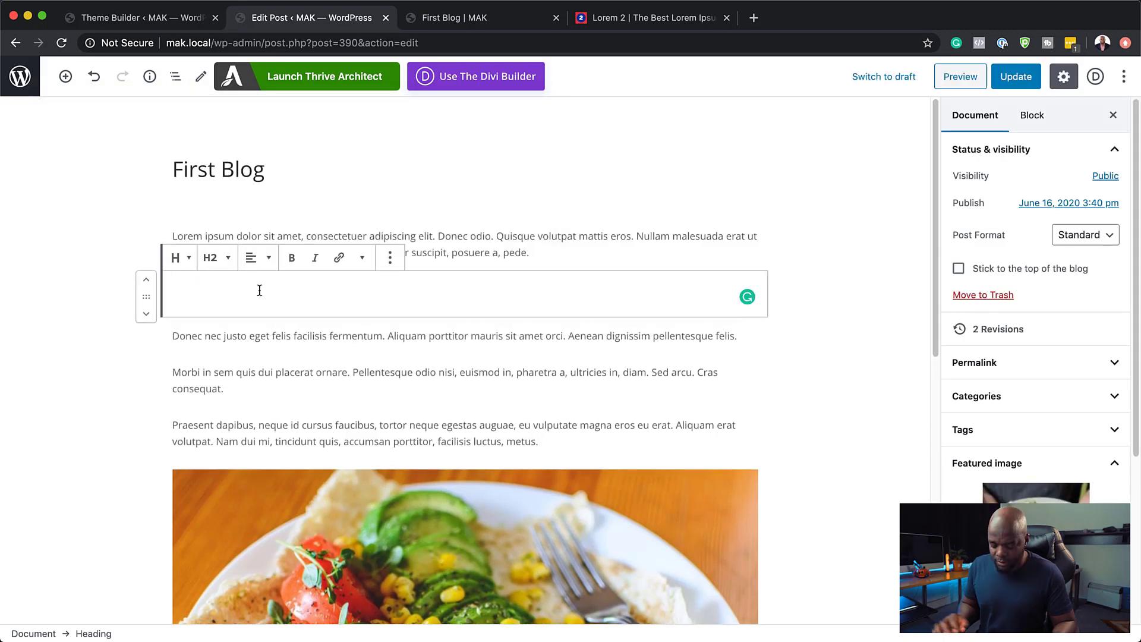
{"action": "type", "text": "My Heading"}
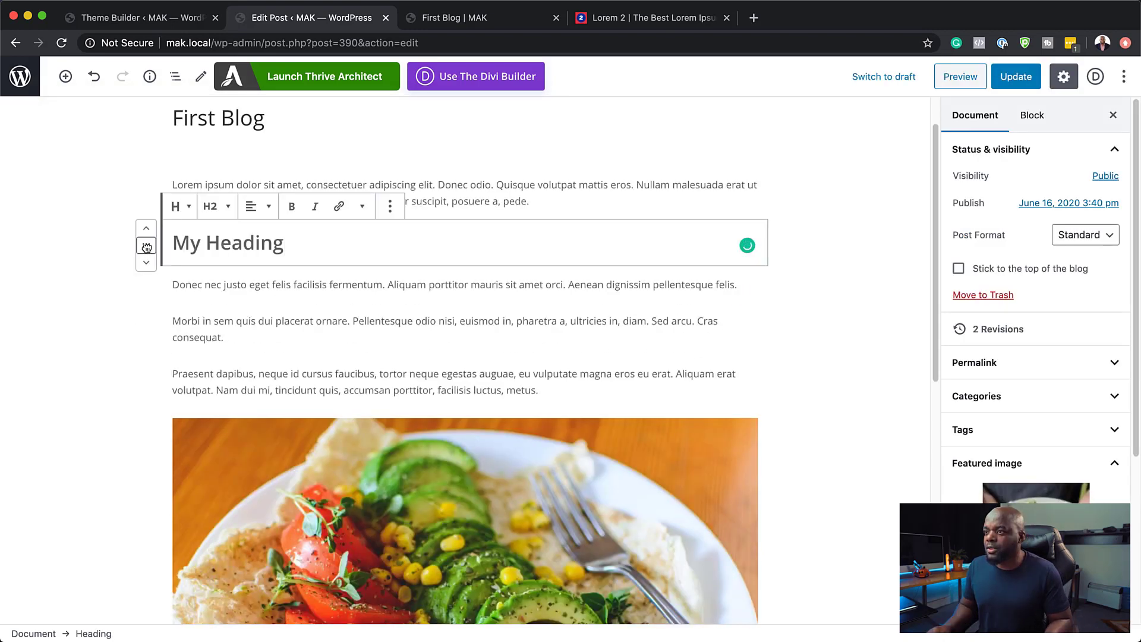
{"action": "left_click", "coordinate": [146, 228]}
- Add a Spacer block of height 10 after the paragraphs and update the post
{"action": "left_click", "coordinate": [560, 393]}
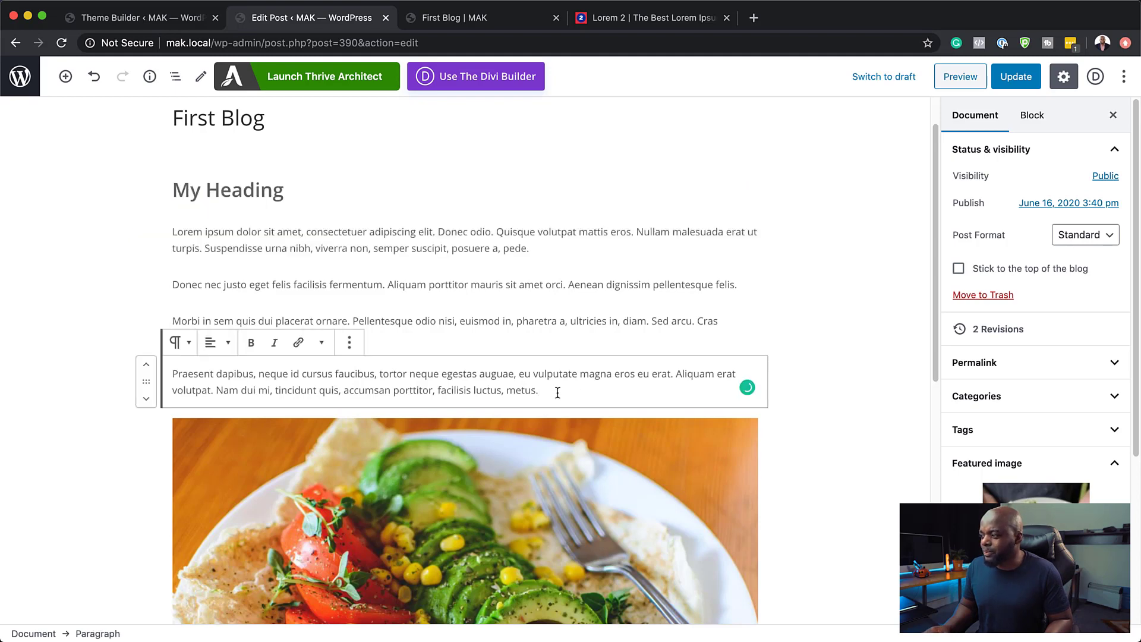
{"action": "key", "text": "Return"}
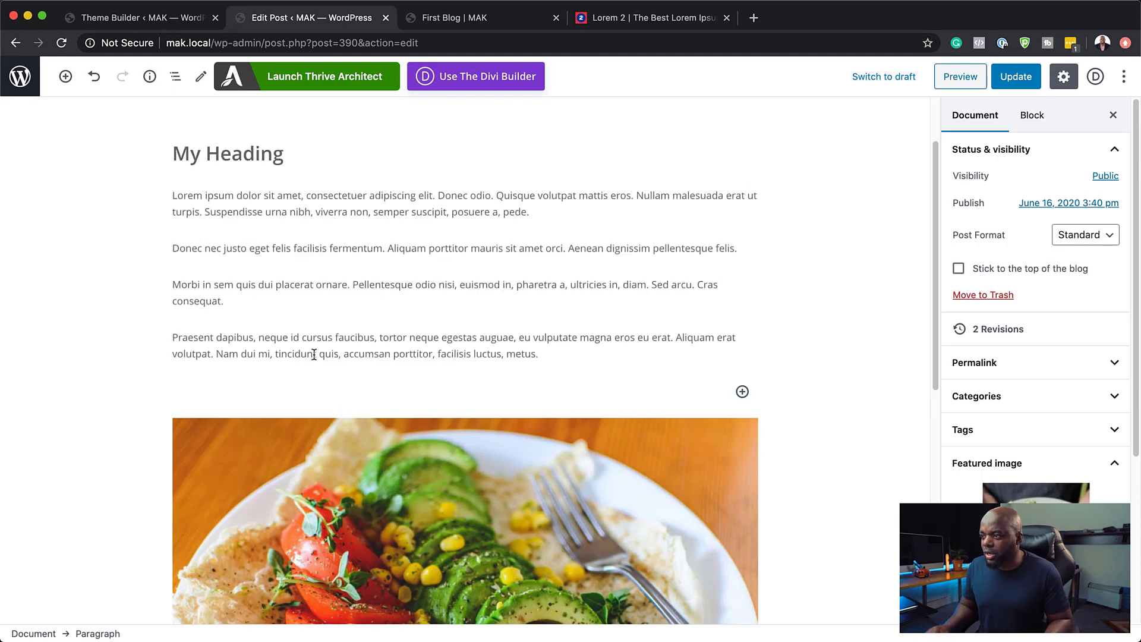
{"action": "left_click", "coordinate": [65, 76]}
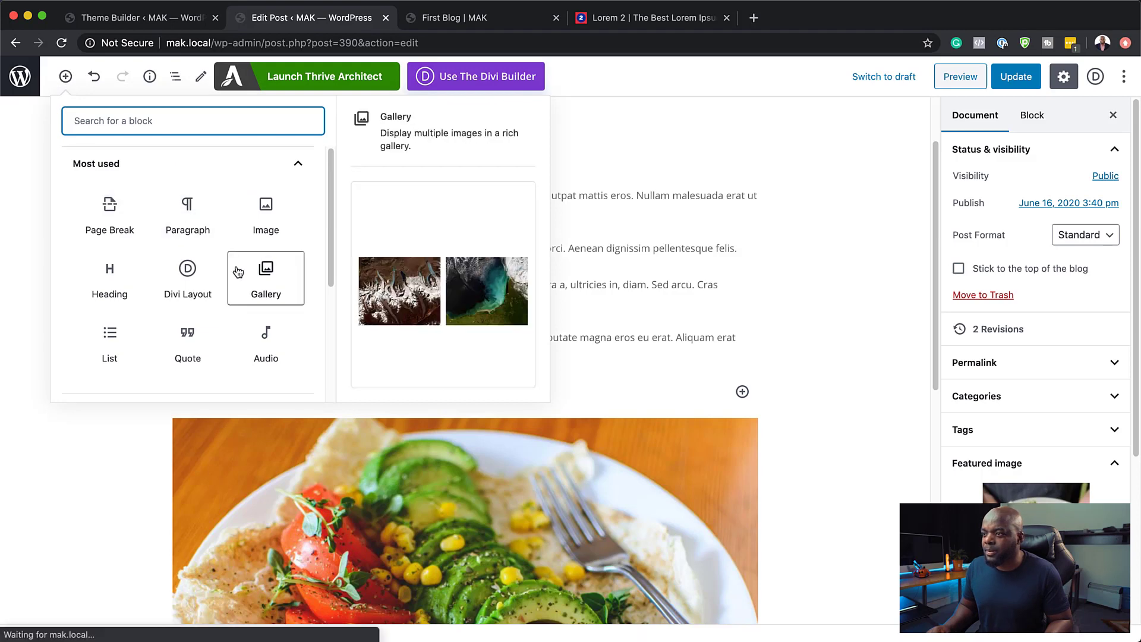
{"action": "scroll", "coordinate": [224, 303], "scroll_direction": "down", "scroll_amount": 3}
{"action": "scroll", "coordinate": [223, 237], "scroll_direction": "up", "scroll_amount": 3}
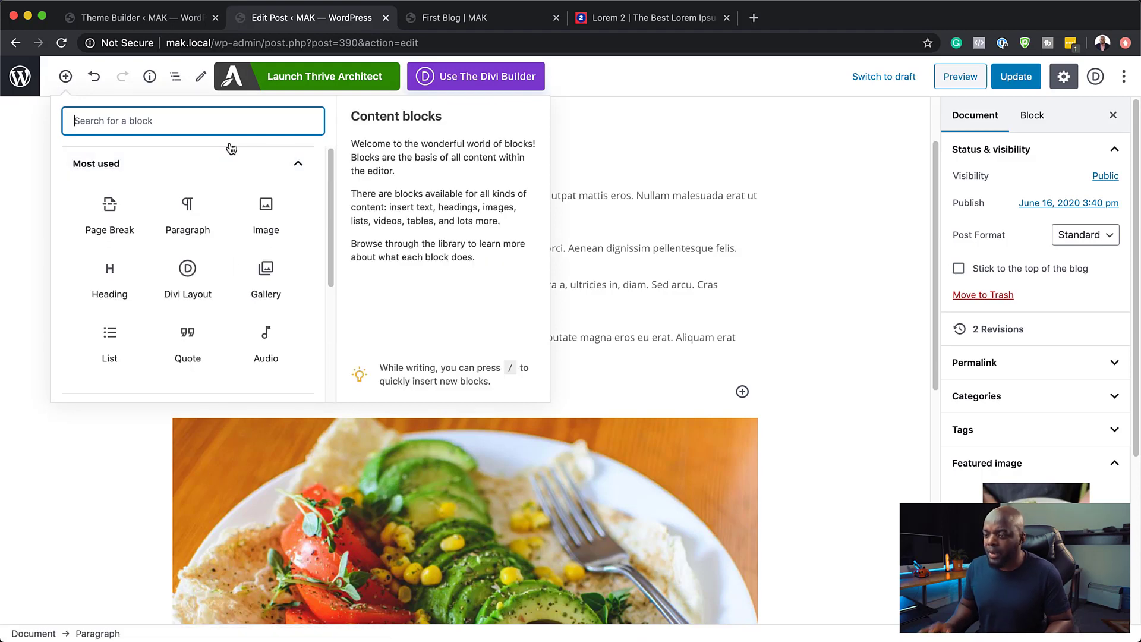
{"action": "type", "text": "spa"}
{"action": "left_click", "coordinate": [110, 209]}
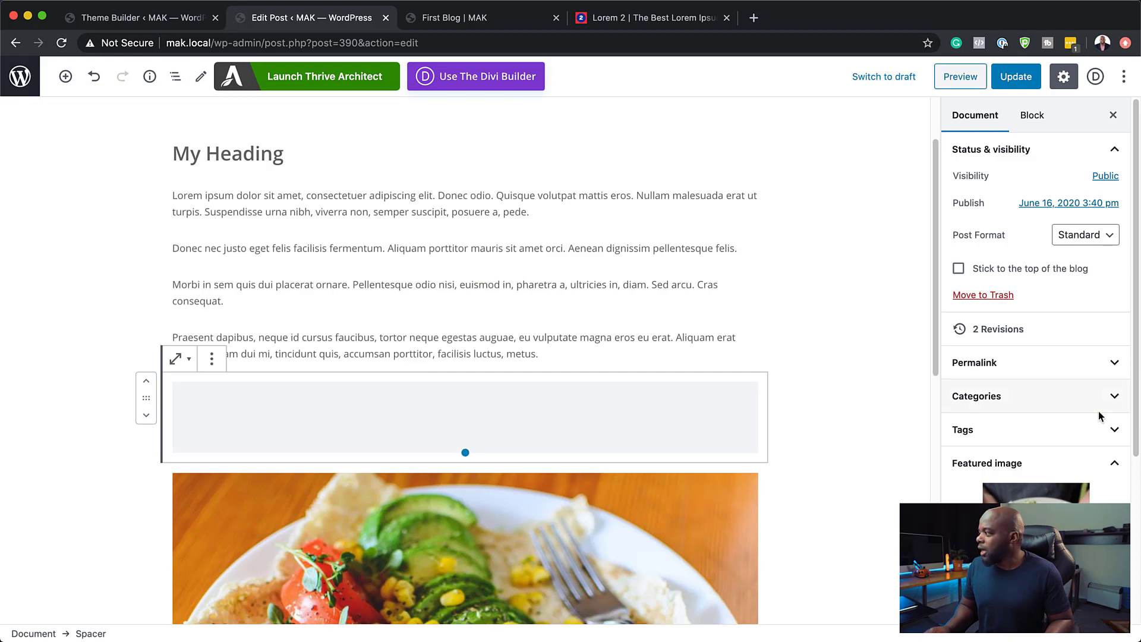
{"action": "left_click", "coordinate": [1038, 118]}
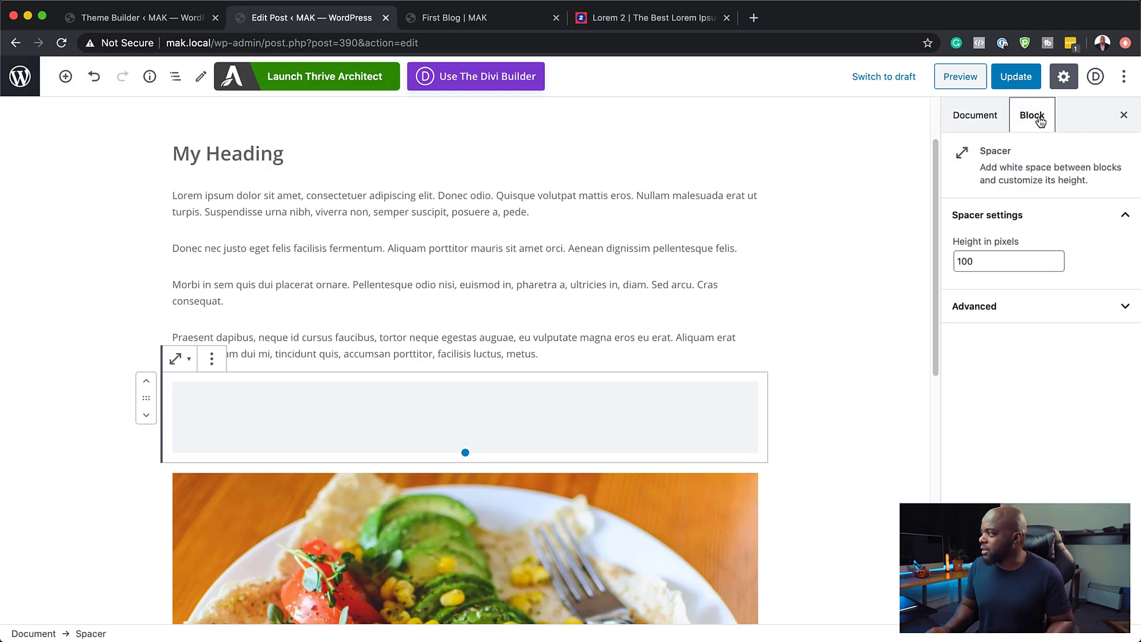
{"action": "double_click", "coordinate": [974, 261]}
{"action": "type", "text": "10"}
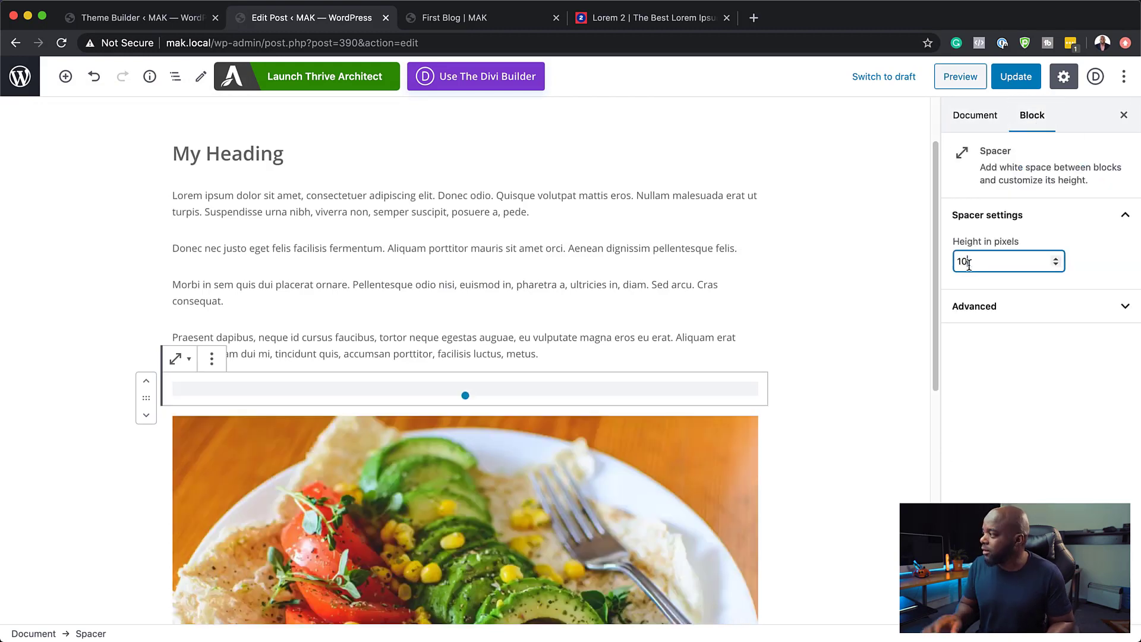
{"action": "left_click", "coordinate": [1018, 77]}
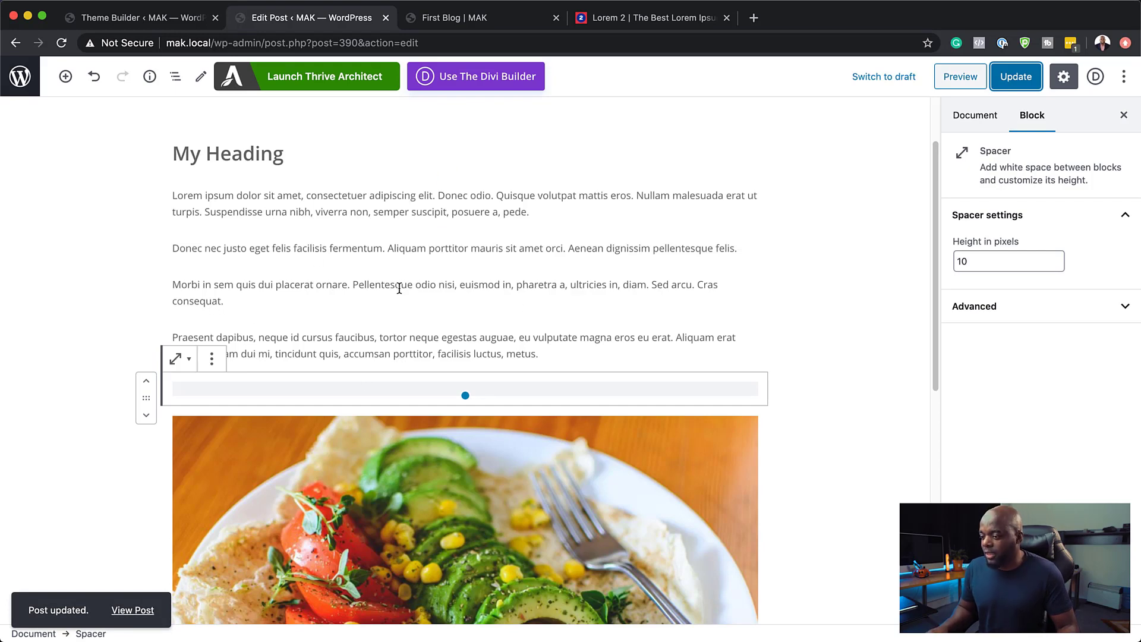
- Reload the live First Blog post to check My Heading, then go back to the Theme Builder
{"action": "scroll", "coordinate": [215, 545], "scroll_direction": "down", "scroll_amount": 3}
{"action": "left_click", "coordinate": [468, 13]}
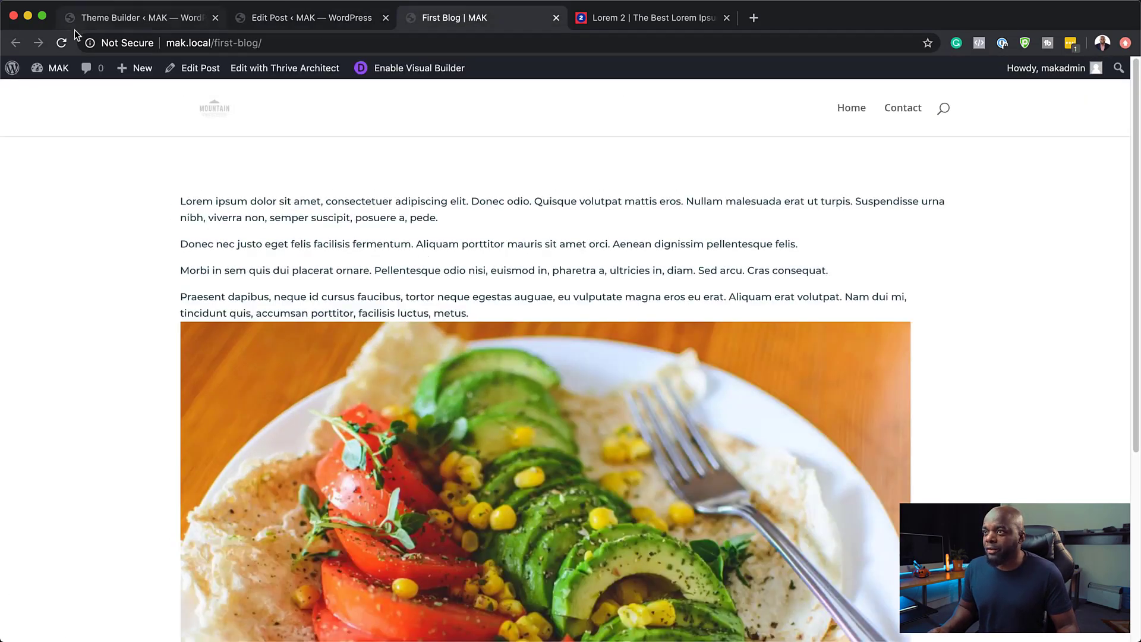
{"action": "left_click", "coordinate": [62, 43]}
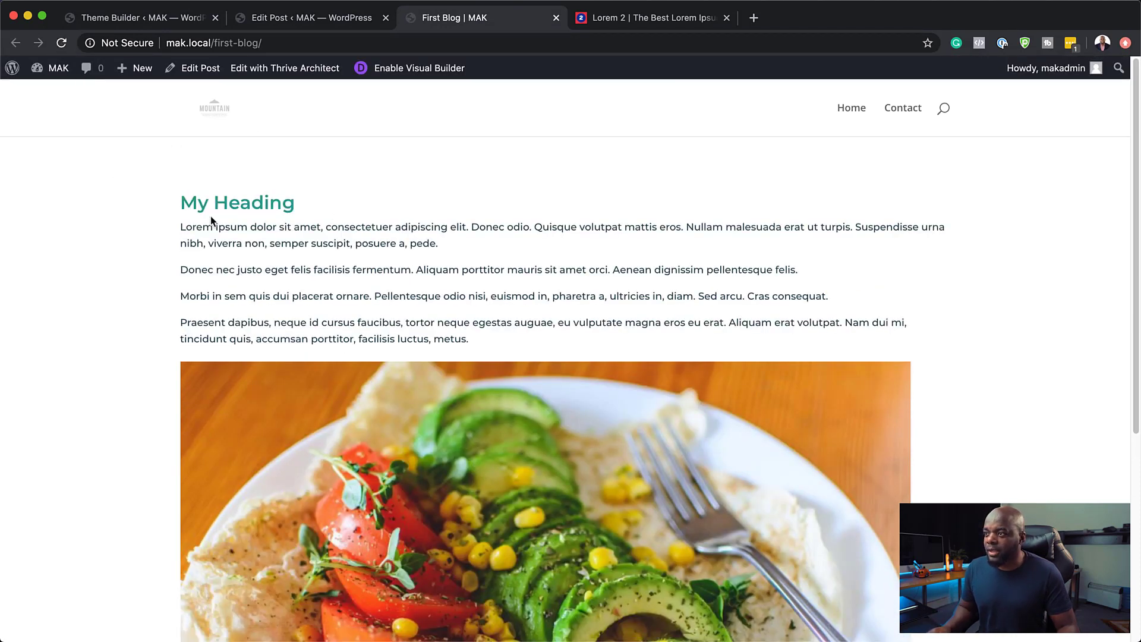
{"action": "scroll", "coordinate": [345, 291], "scroll_direction": "down", "scroll_amount": 5}
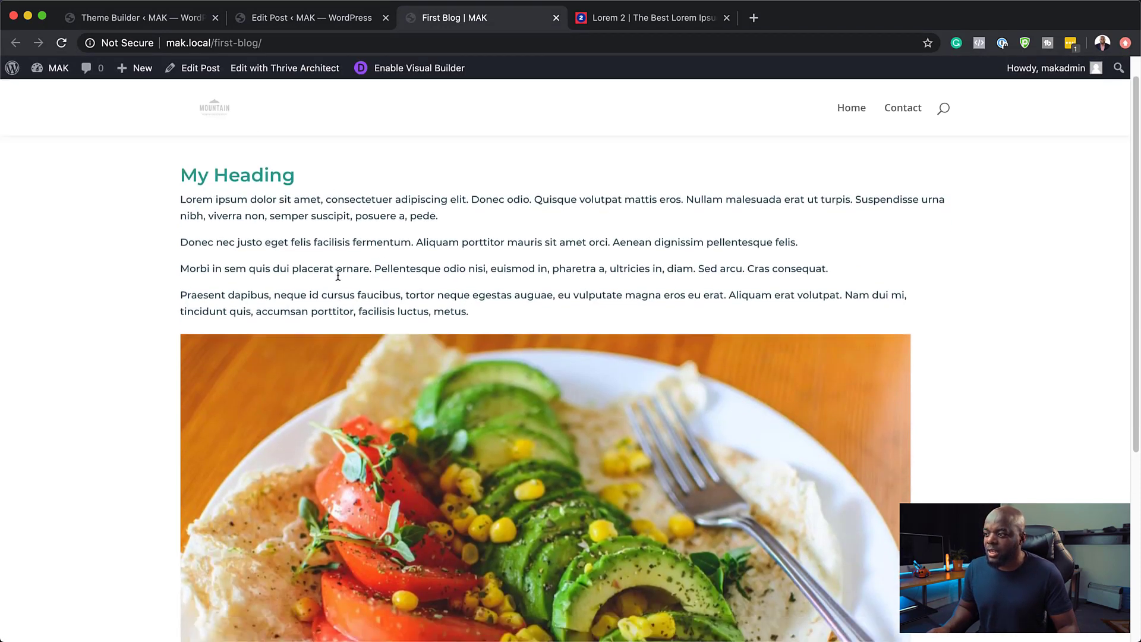
{"action": "scroll", "coordinate": [354, 305], "scroll_direction": "up", "scroll_amount": 5}
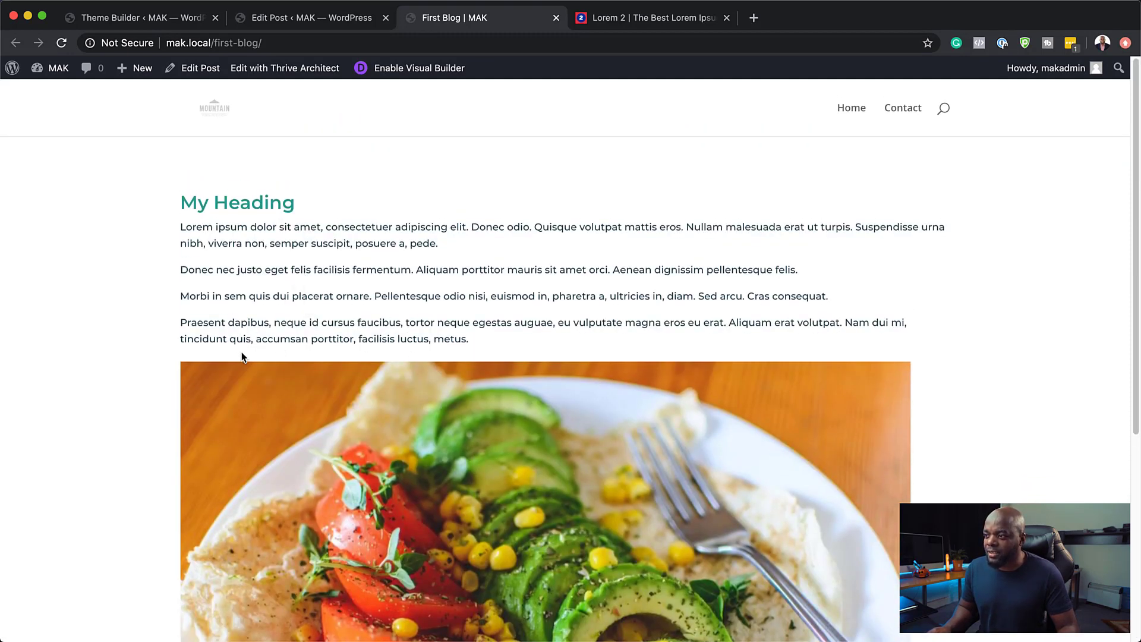
{"action": "scroll", "coordinate": [336, 476], "scroll_direction": "down", "scroll_amount": 5}
{"action": "scroll", "coordinate": [341, 466], "scroll_direction": "up", "scroll_amount": 5}
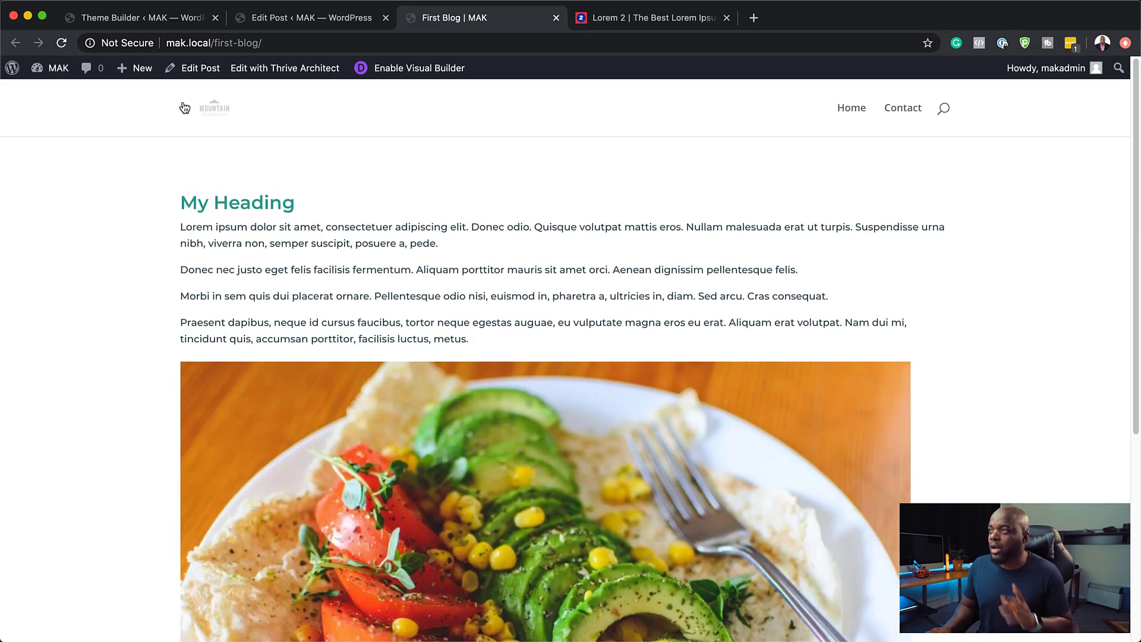
{"action": "left_click", "coordinate": [151, 23]}
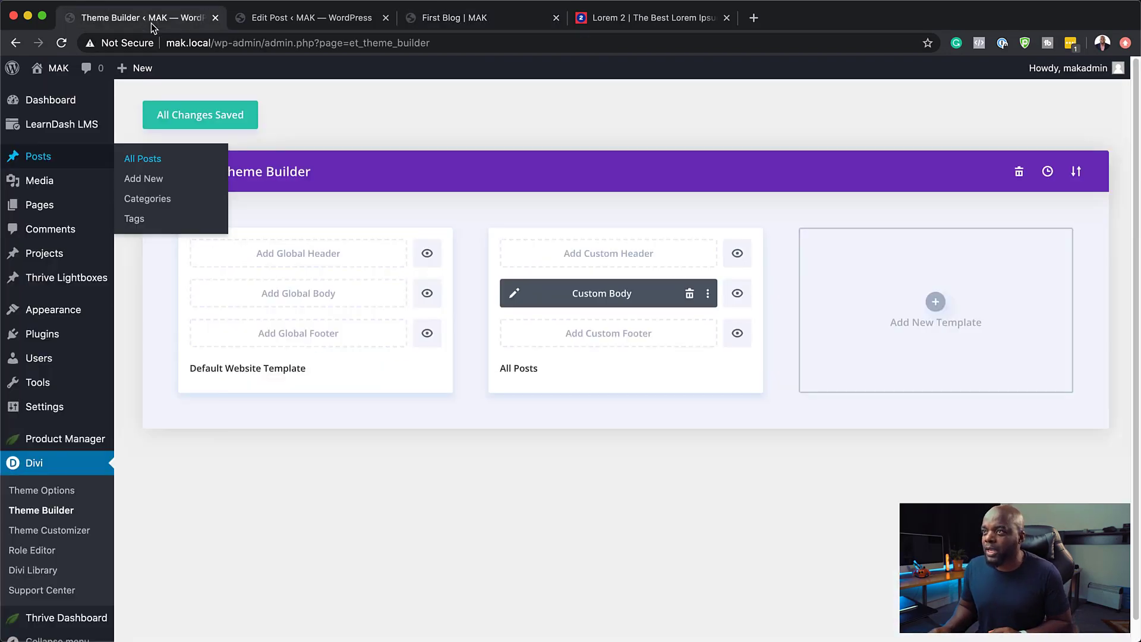
- Set Image Rounded Corners to 5px in the Custom Body's Post Content module design settings
{"action": "left_click", "coordinate": [516, 294]}
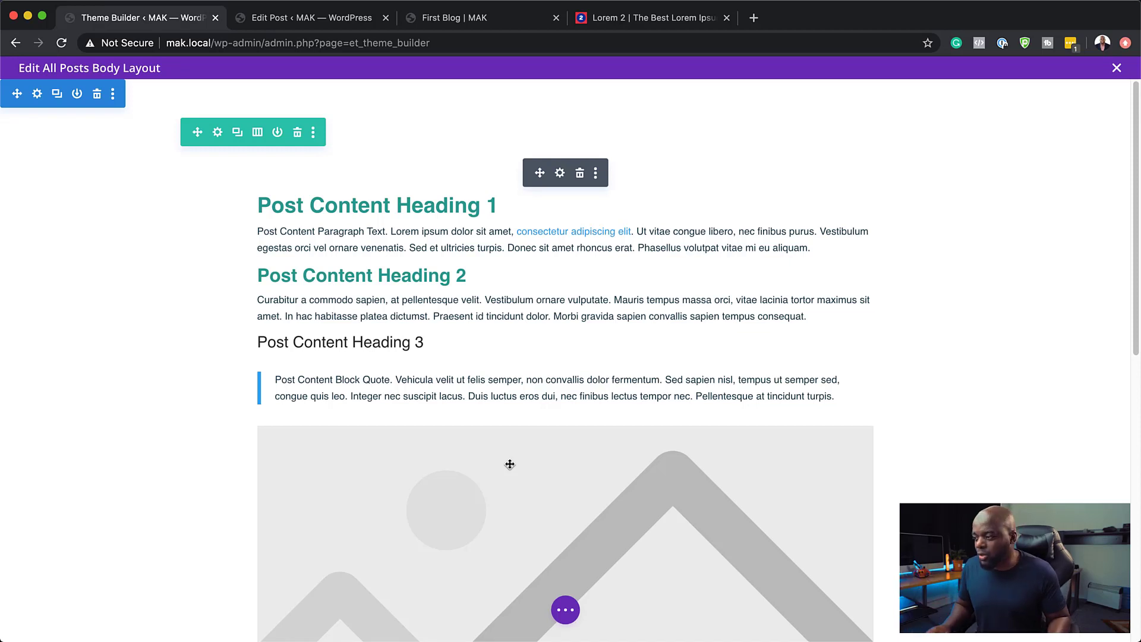
{"action": "scroll", "coordinate": [516, 315], "scroll_direction": "down", "scroll_amount": 1}
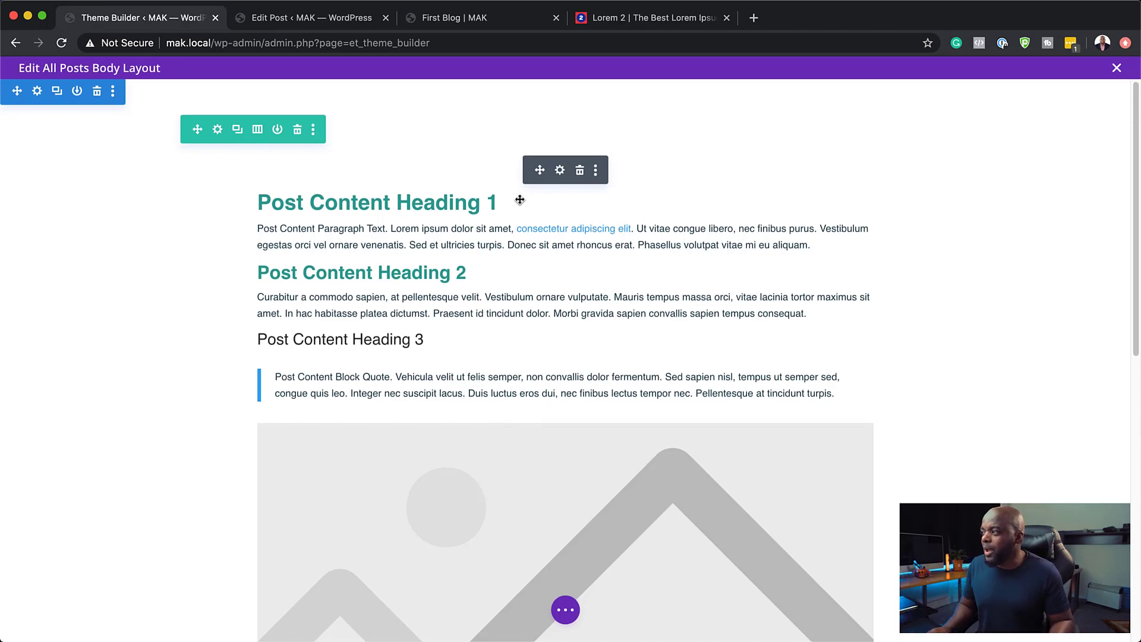
{"action": "left_click", "coordinate": [561, 173]}
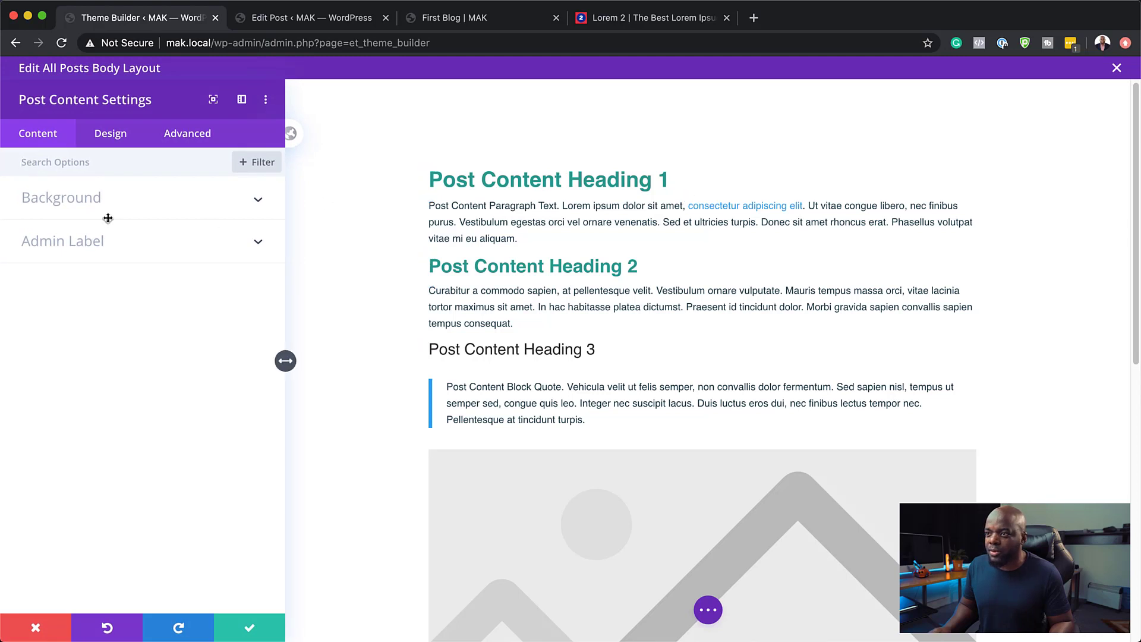
{"action": "left_click", "coordinate": [121, 140]}
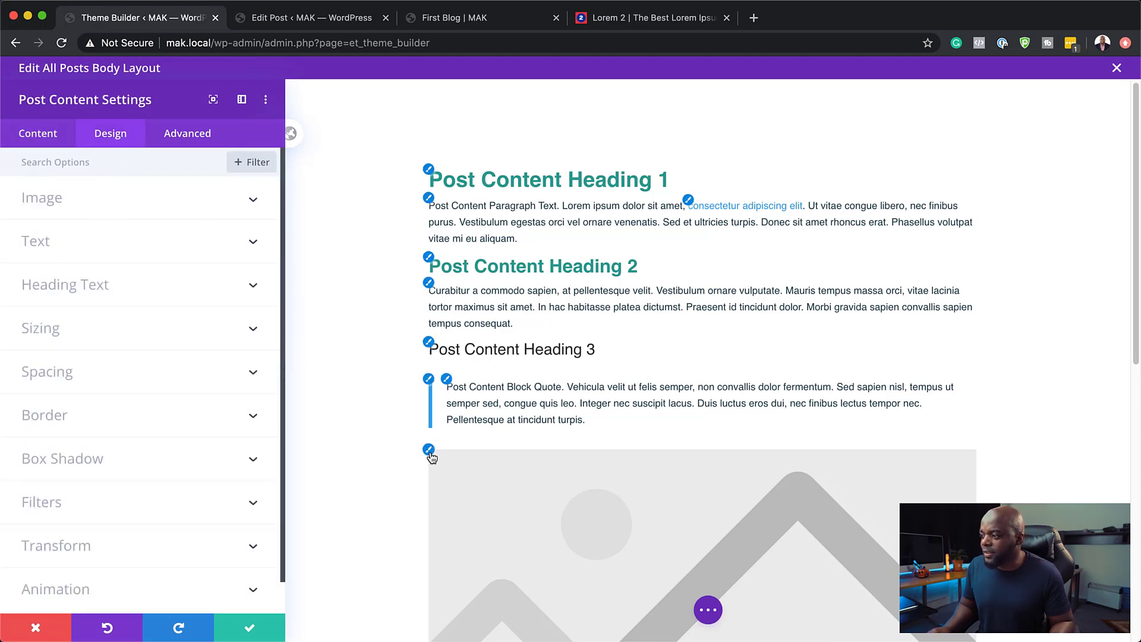
{"action": "left_click", "coordinate": [429, 450]}
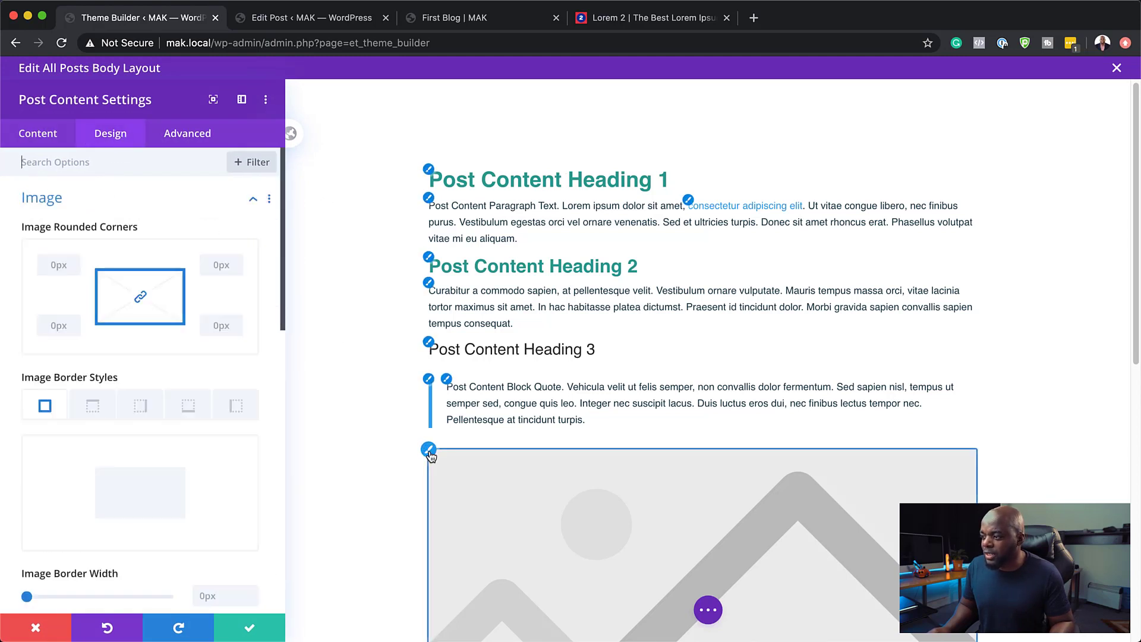
{"action": "left_click", "coordinate": [56, 264]}
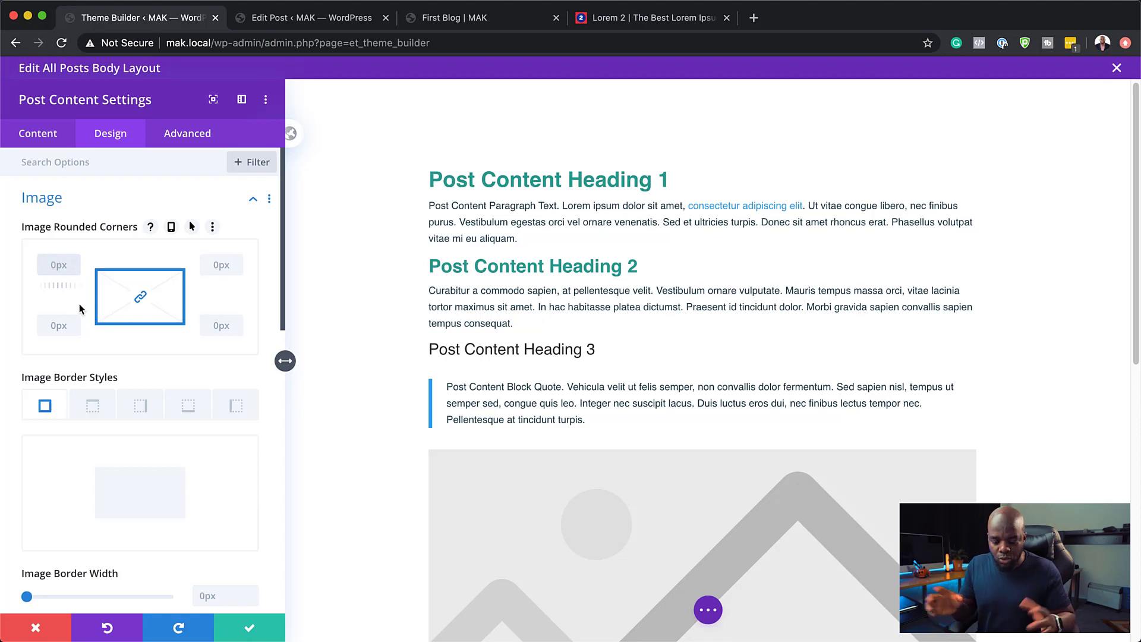
{"action": "type", "text": "5px"}
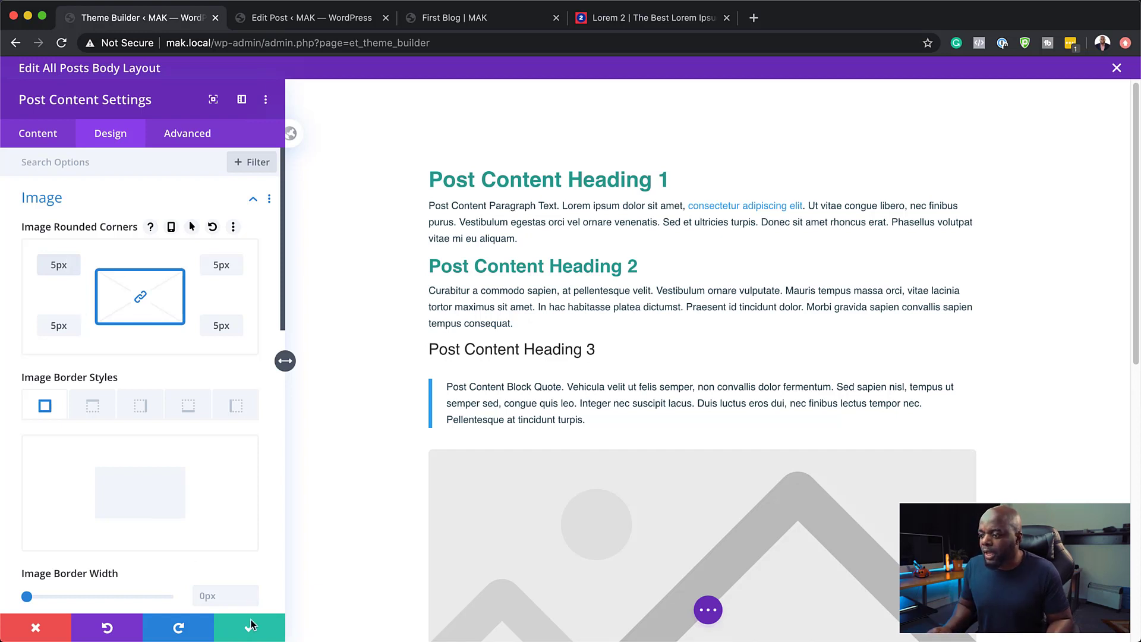
- Enlarge Heading 1 and Heading 2 (H2 to 38px) and color both dark navy #264653
{"action": "left_click", "coordinate": [429, 171]}
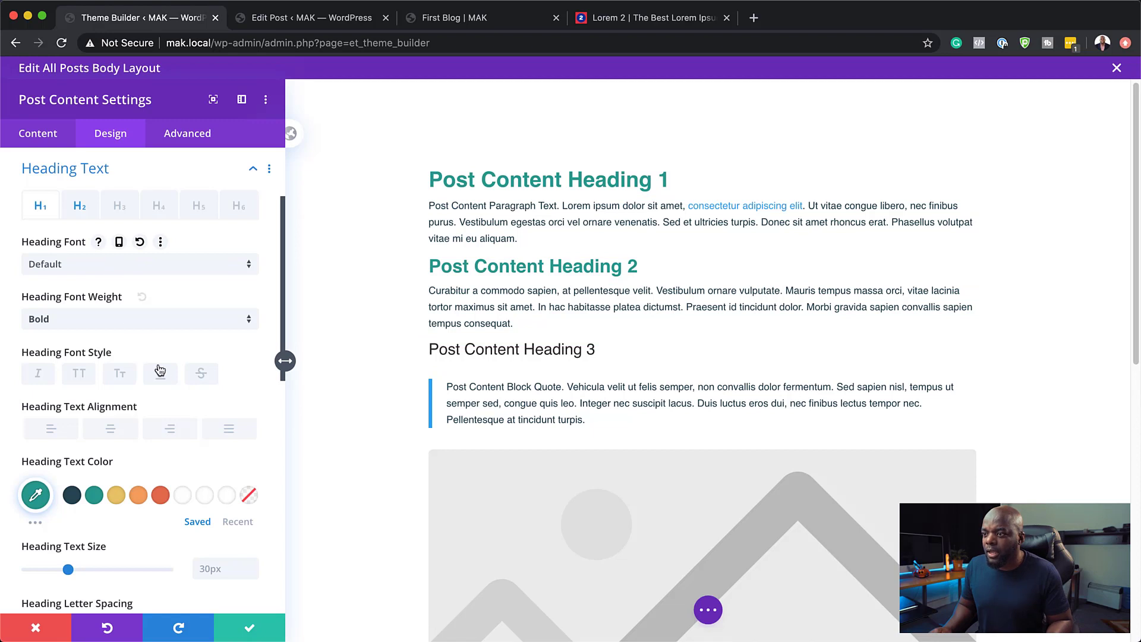
{"action": "left_click_drag", "start_coordinate": [68, 570], "coordinate": [86, 571]}
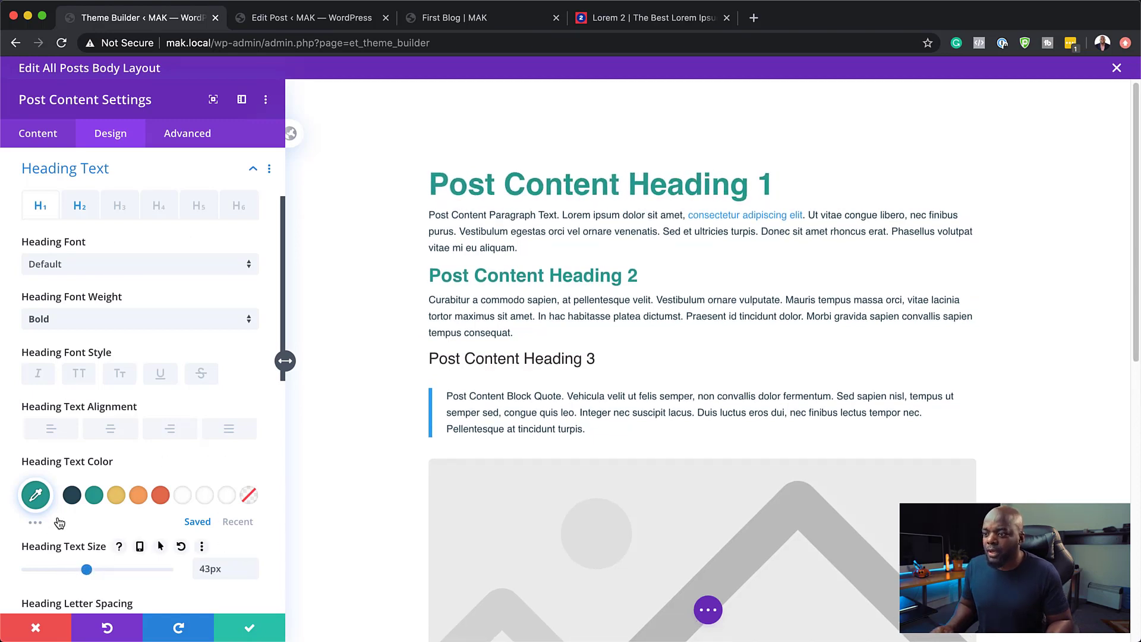
{"action": "left_click", "coordinate": [72, 496]}
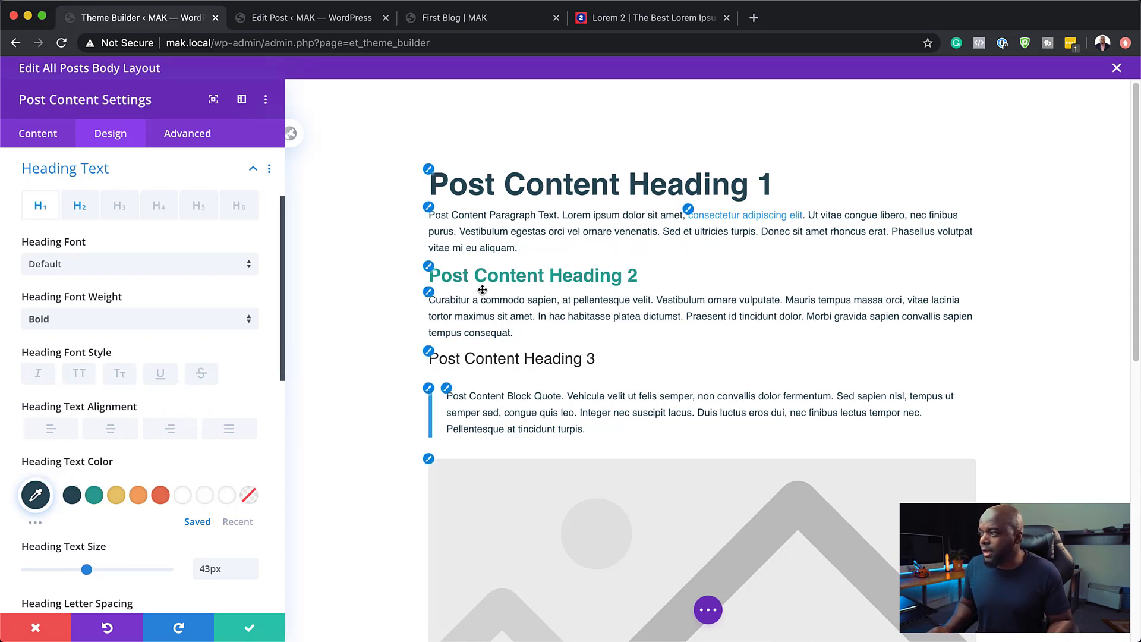
{"action": "left_click", "coordinate": [430, 267]}
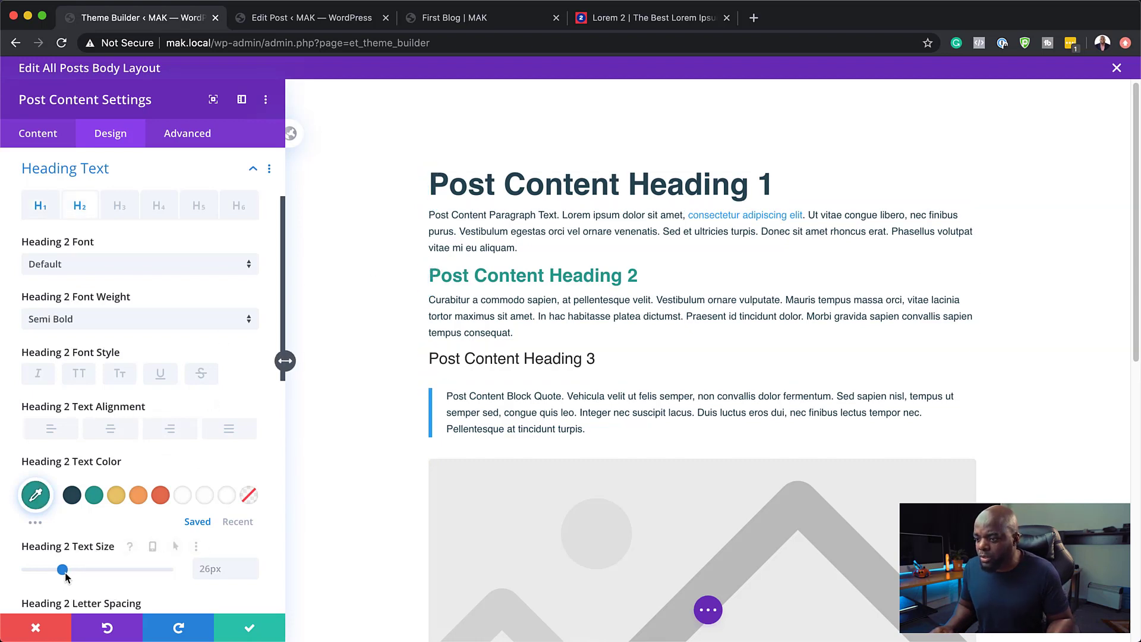
{"action": "left_click_drag", "start_coordinate": [63, 570], "coordinate": [80, 570]}
{"action": "left_click", "coordinate": [73, 496]}
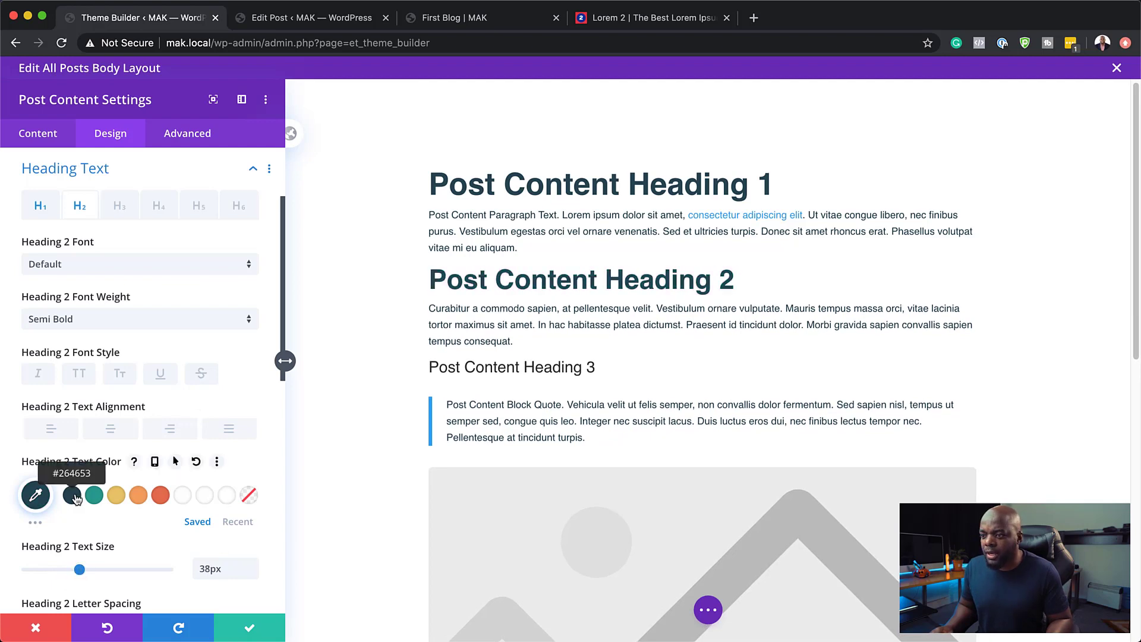
- Save the Post Content settings, close the layout editor and save the Theme Builder
{"action": "left_click", "coordinate": [252, 630]}
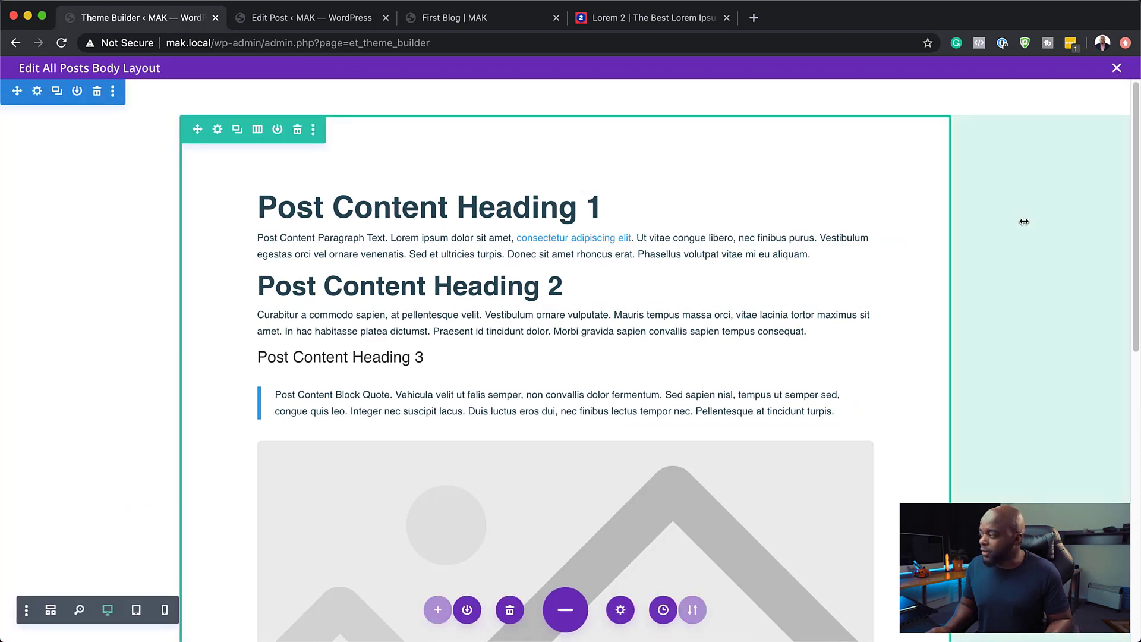
{"action": "left_click", "coordinate": [1117, 68]}
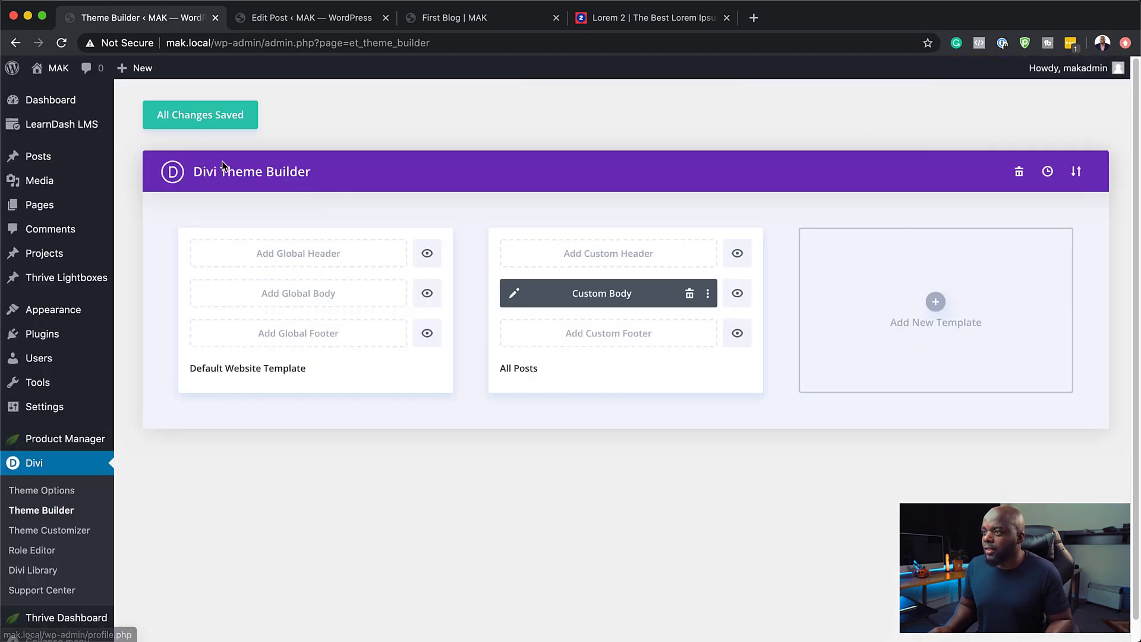
{"action": "left_click", "coordinate": [229, 115]}
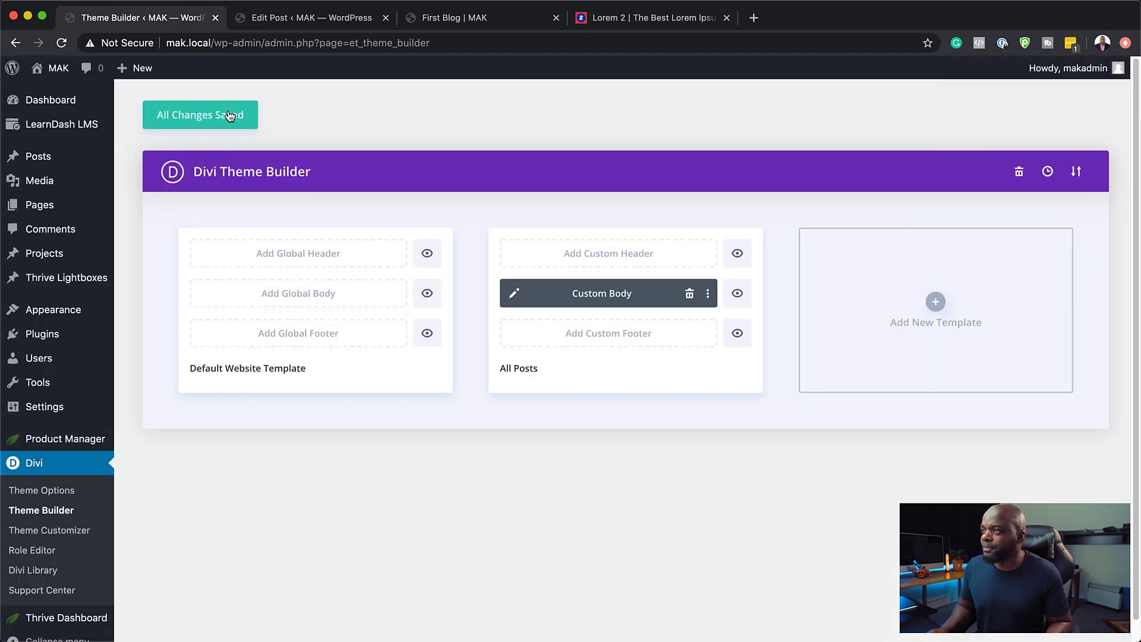
- Refresh the live First Blog post to see the dark navy heading and rounded photo corners
{"action": "left_click", "coordinate": [480, 20]}
{"action": "key", "text": "super+r"}
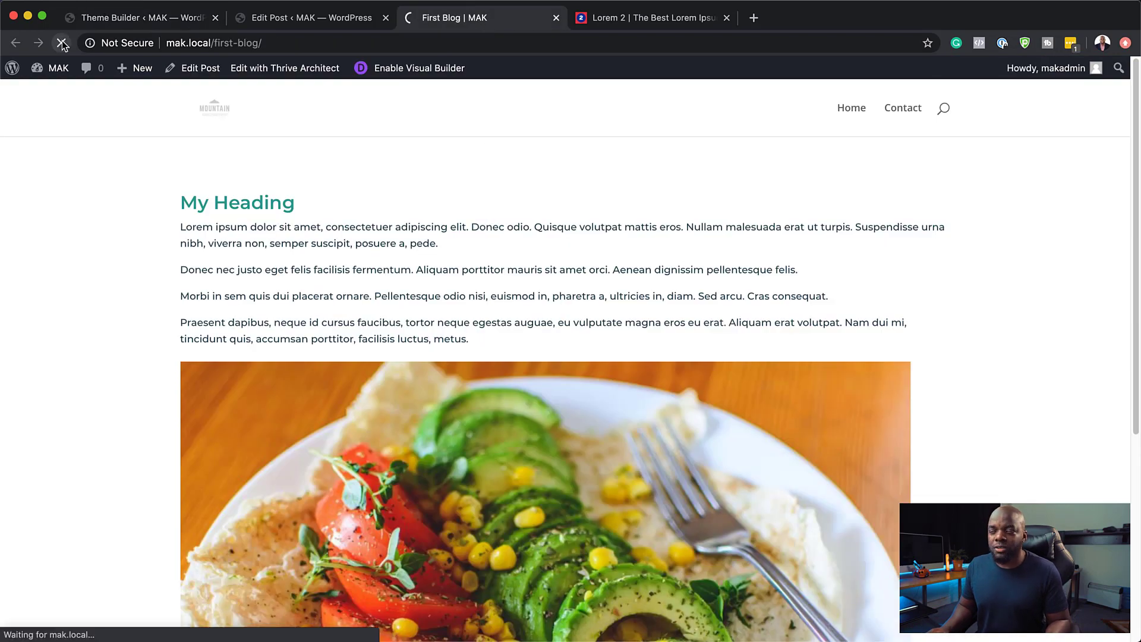
{"action": "scroll", "coordinate": [538, 278], "scroll_direction": "down", "scroll_amount": 5}
{"action": "scroll", "coordinate": [540, 278], "scroll_direction": "up", "scroll_amount": 5}
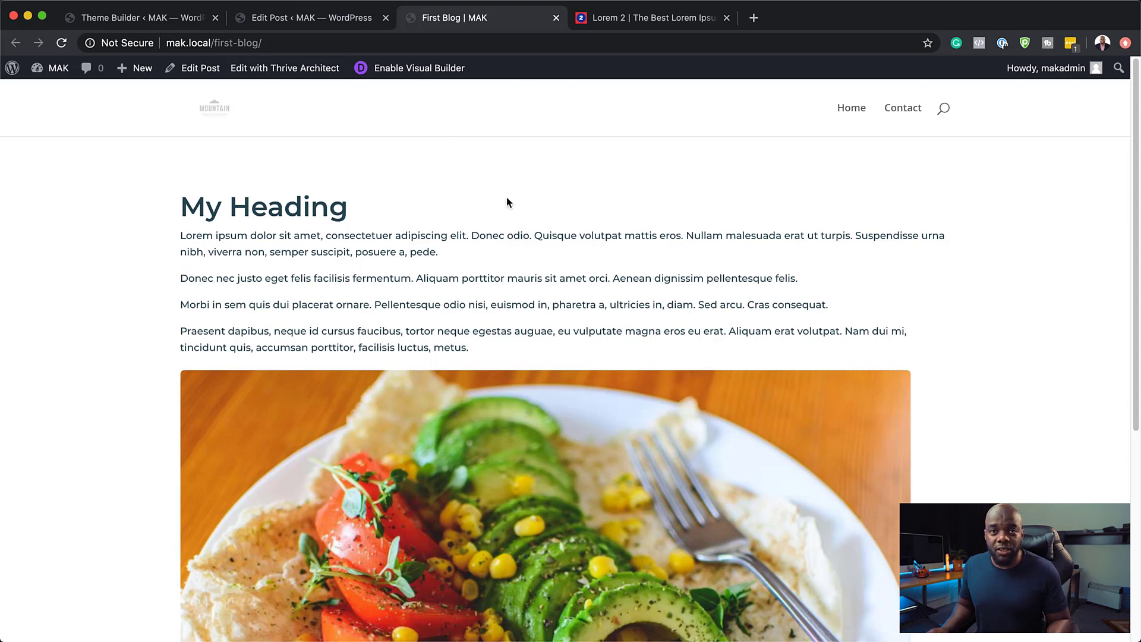
- Look over the First Blog post in the post editor tab
{"action": "left_click", "coordinate": [304, 23]}
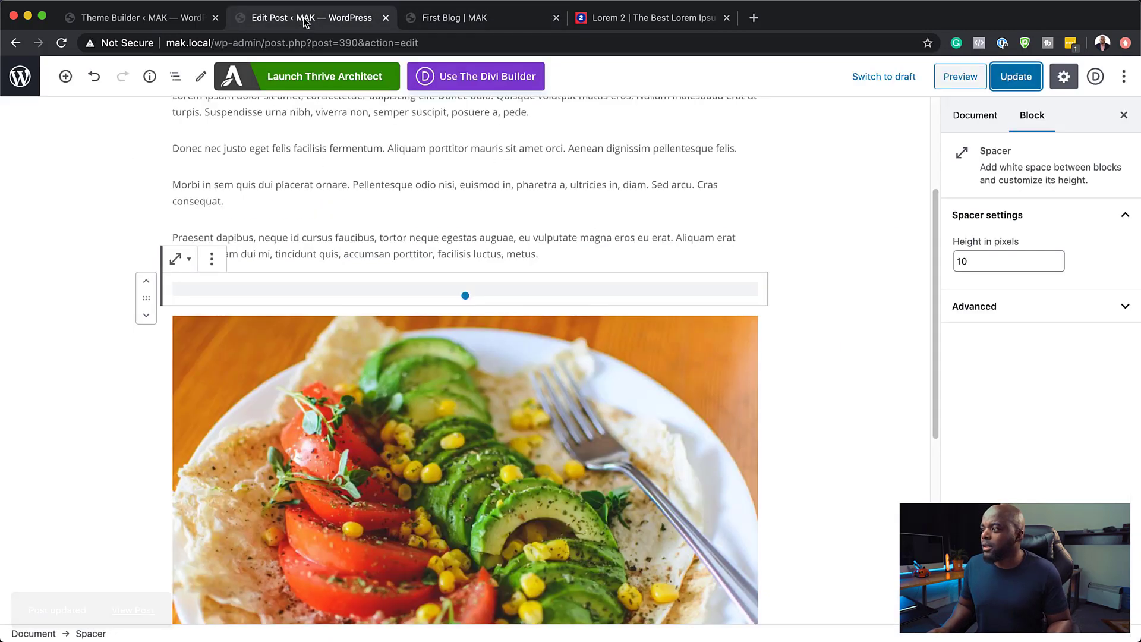
{"action": "scroll", "coordinate": [657, 277], "scroll_direction": "up", "scroll_amount": 3}
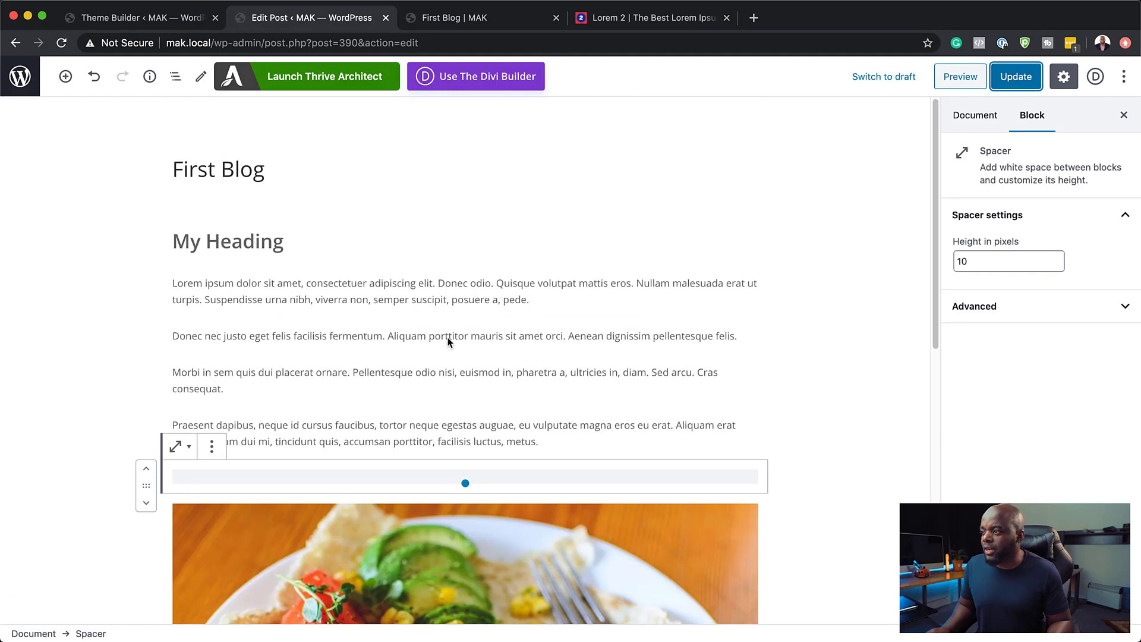
{"action": "scroll", "coordinate": [493, 416], "scroll_direction": "down", "scroll_amount": 5}
{"action": "scroll", "coordinate": [470, 392], "scroll_direction": "up", "scroll_amount": 5}
{"action": "scroll", "coordinate": [468, 392], "scroll_direction": "down", "scroll_amount": 1}
{"action": "scroll", "coordinate": [336, 214], "scroll_direction": "up", "scroll_amount": 1}
- Open the All Posts Custom Body in Divi and close the premade layout library unused
{"action": "left_click", "coordinate": [137, 19]}
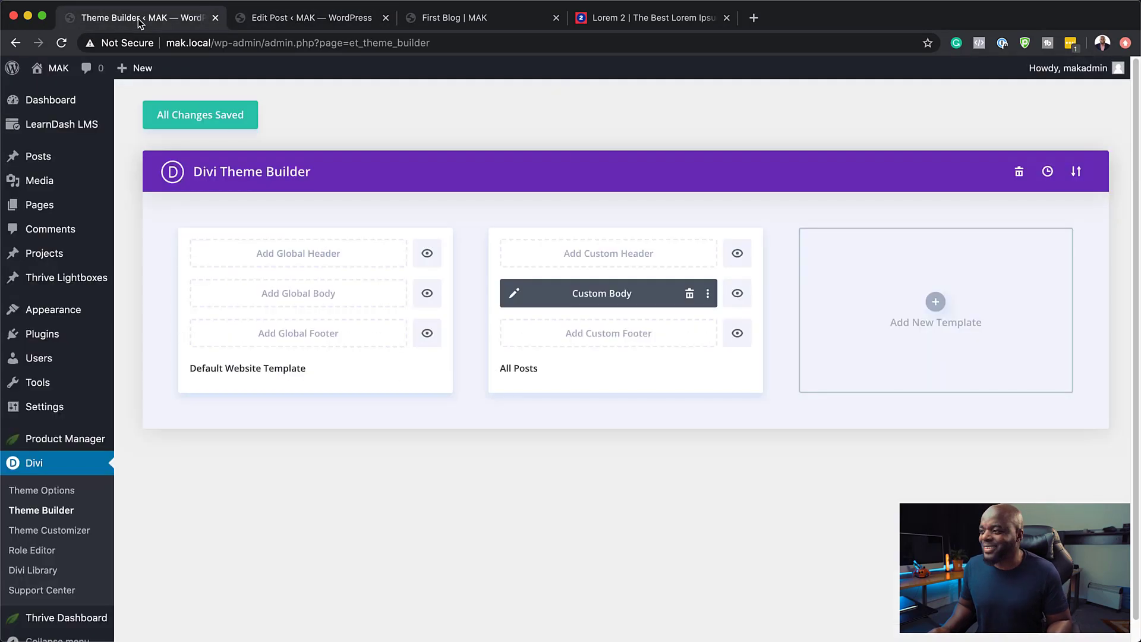
{"action": "left_click", "coordinate": [515, 293]}
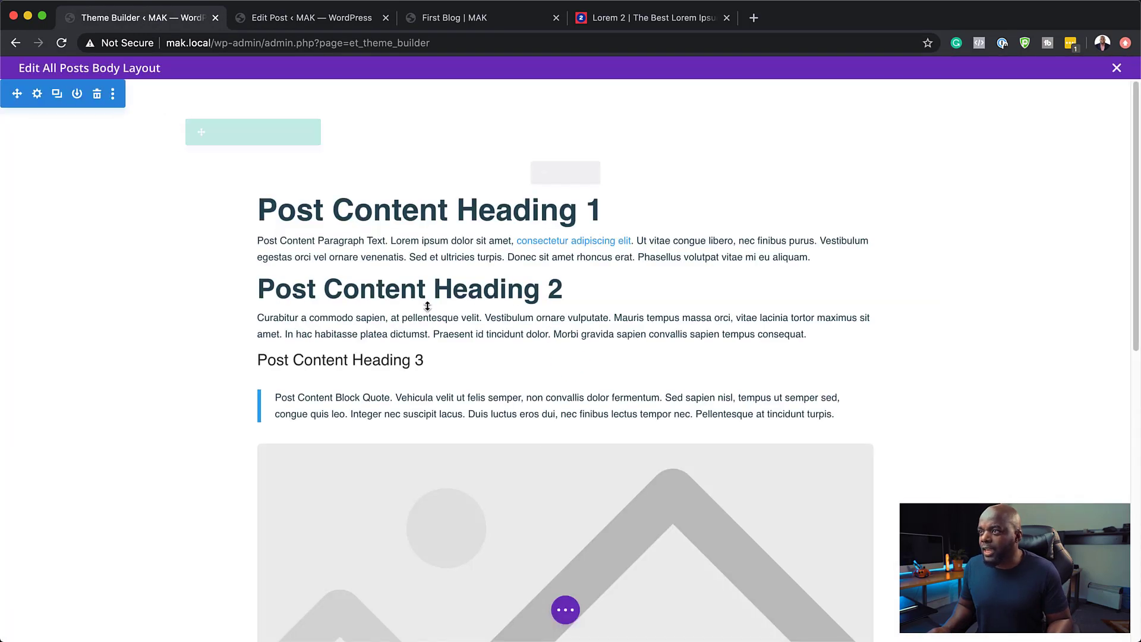
{"action": "left_click", "coordinate": [565, 610]}
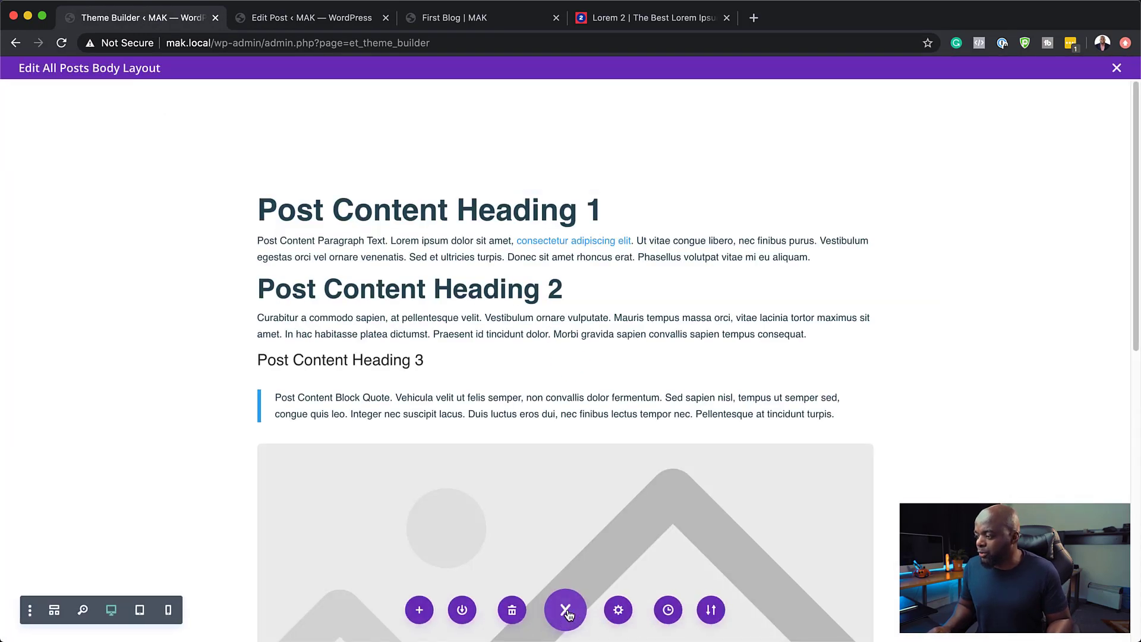
{"action": "left_click", "coordinate": [421, 610]}
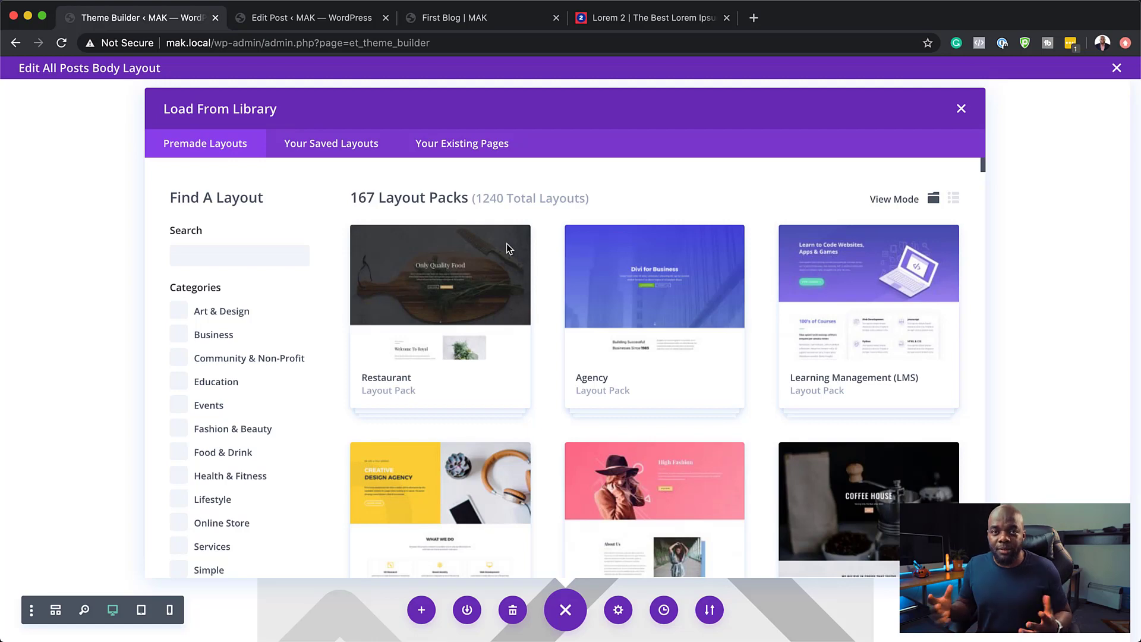
{"action": "left_click", "coordinate": [961, 109]}
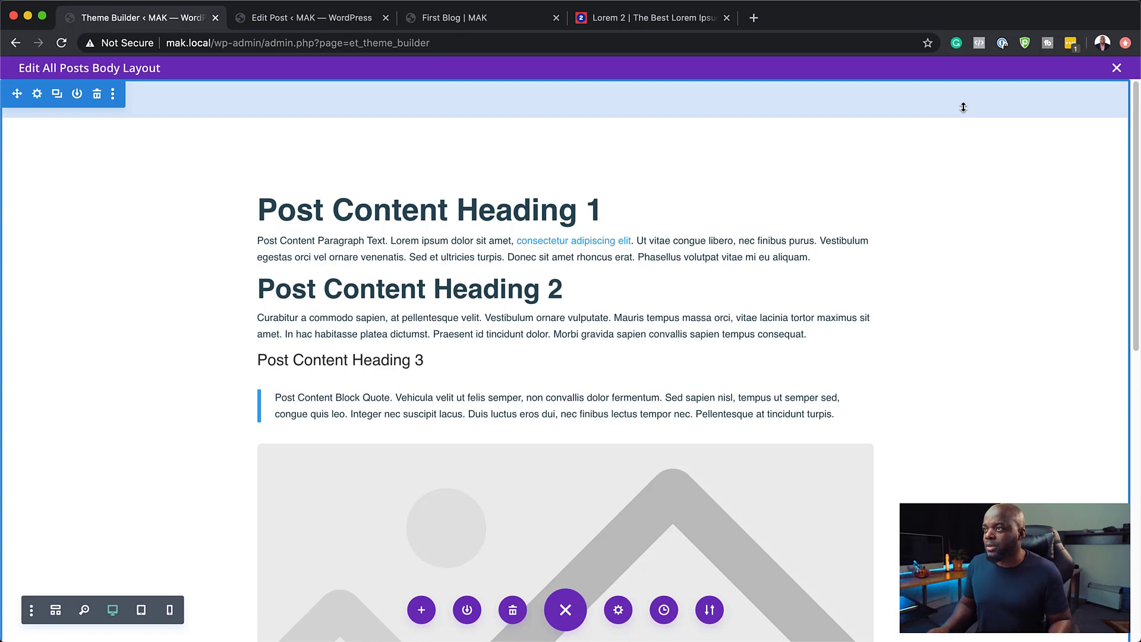
- Go from the First Blog tab to the admin's All Posts list
{"action": "left_click", "coordinate": [504, 10]}
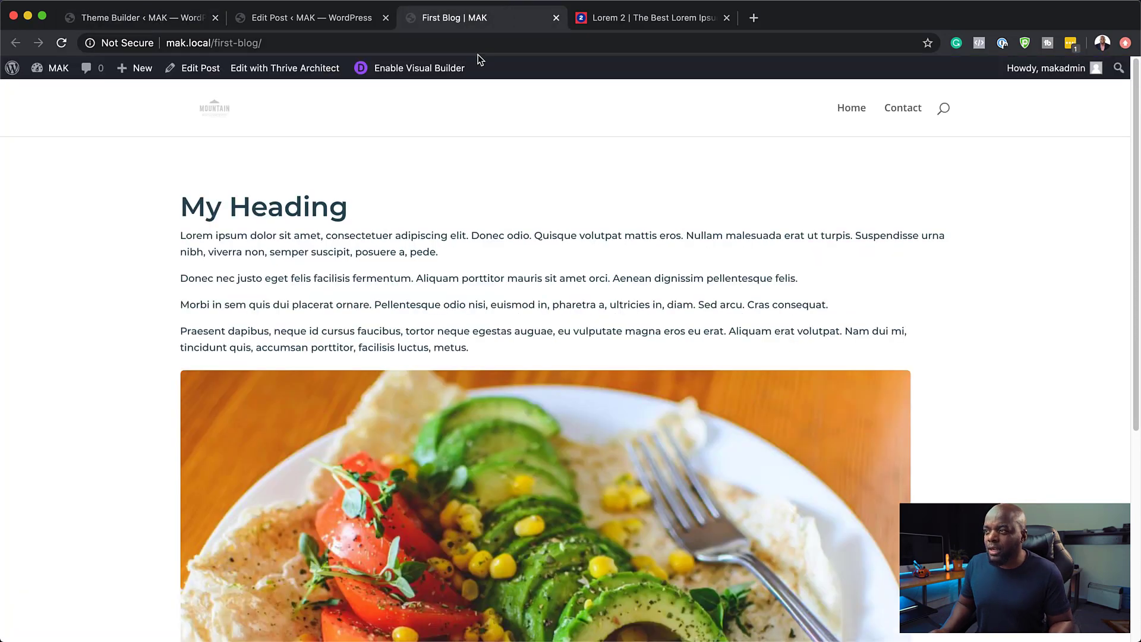
{"action": "mouse_move", "coordinate": [71, 76]}
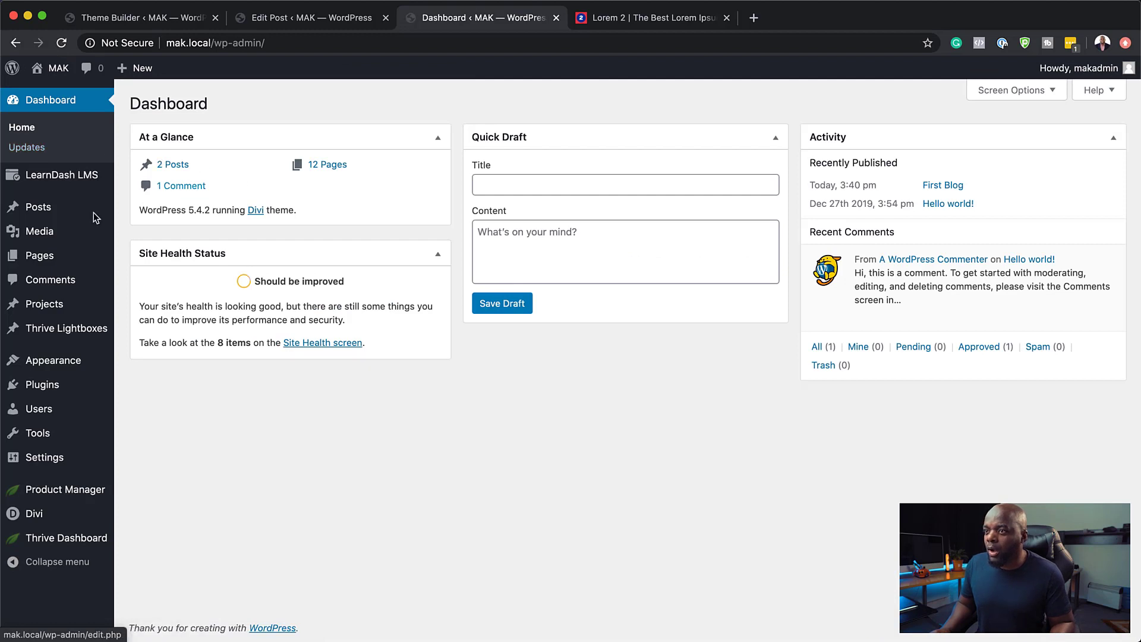
{"action": "mouse_move", "coordinate": [58, 211]}
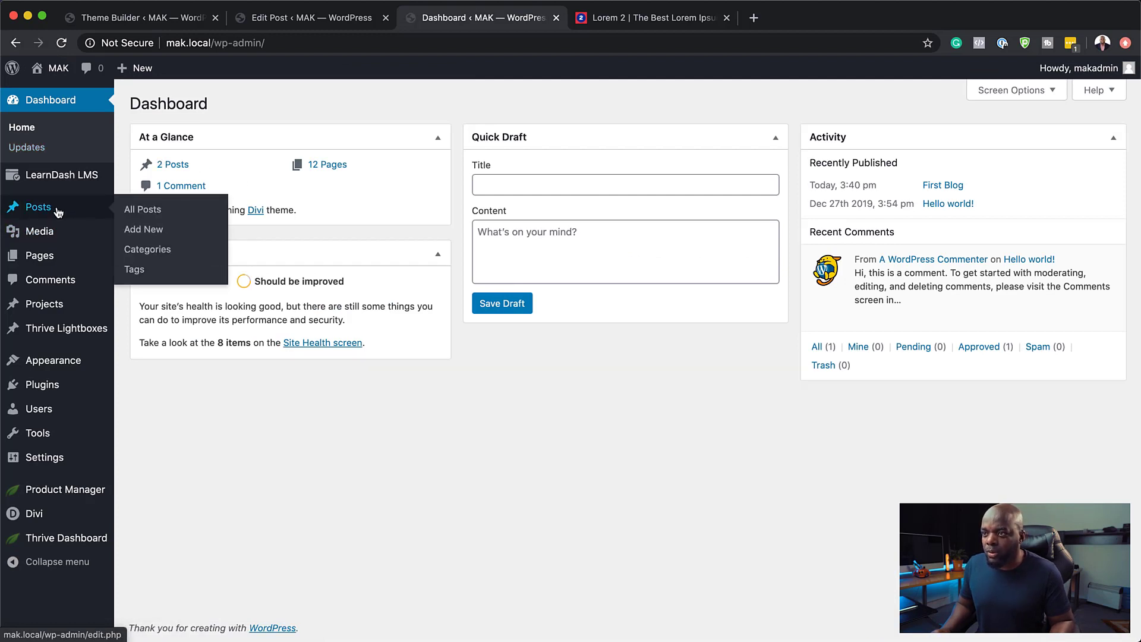
{"action": "left_click", "coordinate": [132, 211]}
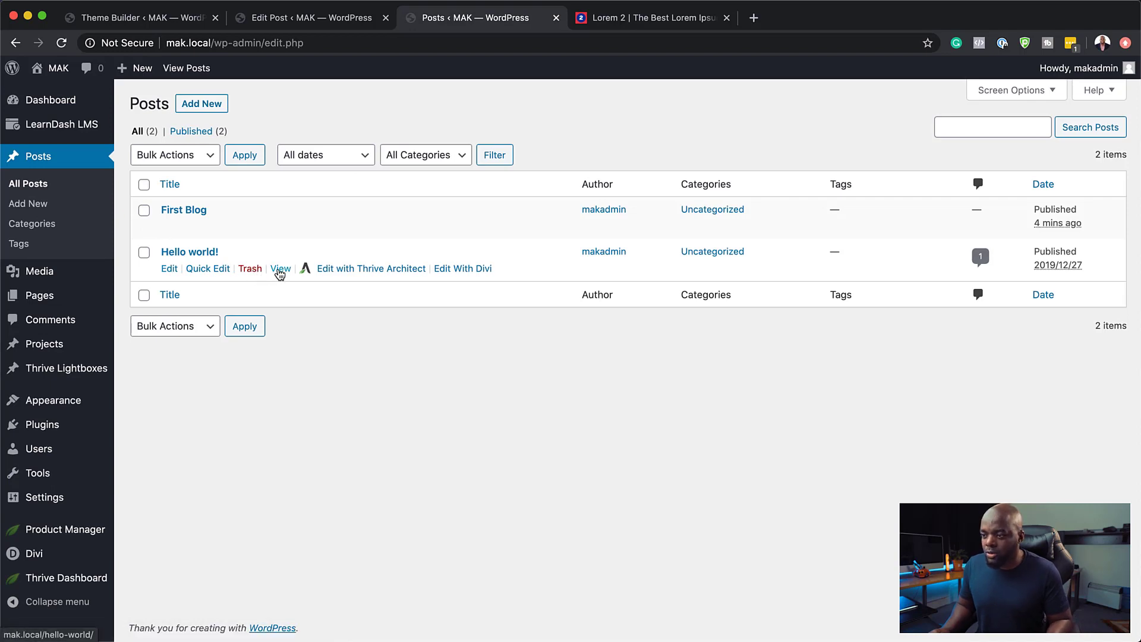
{"action": "left_click", "coordinate": [280, 271], "text": "super"}
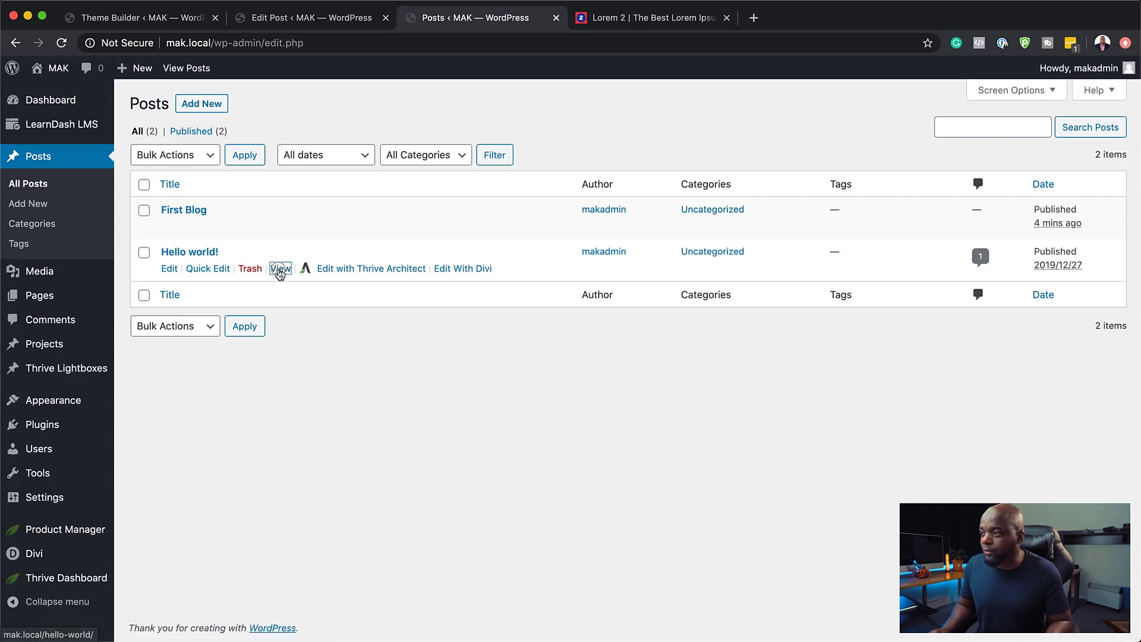
{"action": "left_click", "coordinate": [665, 19]}
{"action": "left_click_drag", "start_coordinate": [188, 202], "coordinate": [604, 235]}
{"action": "left_click", "coordinate": [599, 201]}
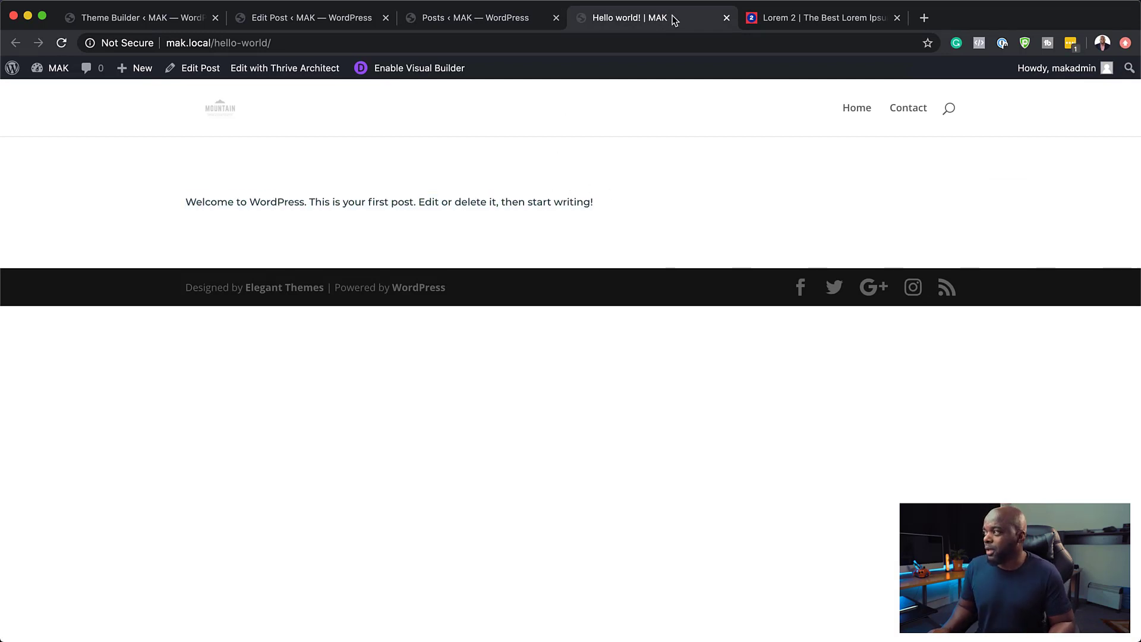
{"action": "left_click", "coordinate": [726, 18]}
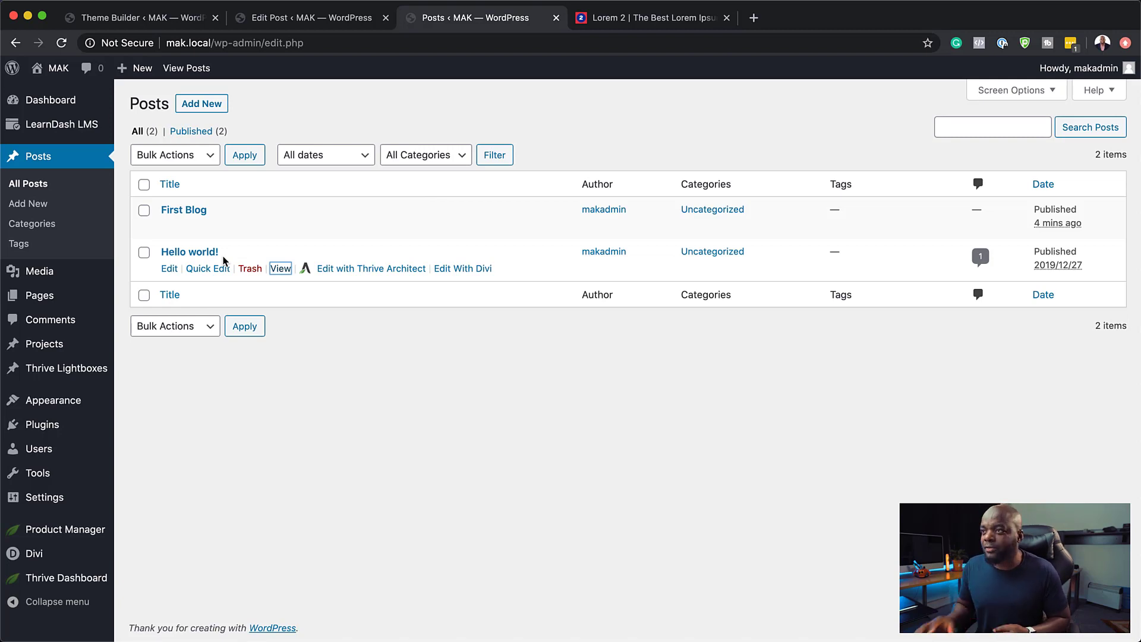
- Close the body layout editor and delete the Custom Body from the All Posts template
{"action": "left_click", "coordinate": [165, 19]}
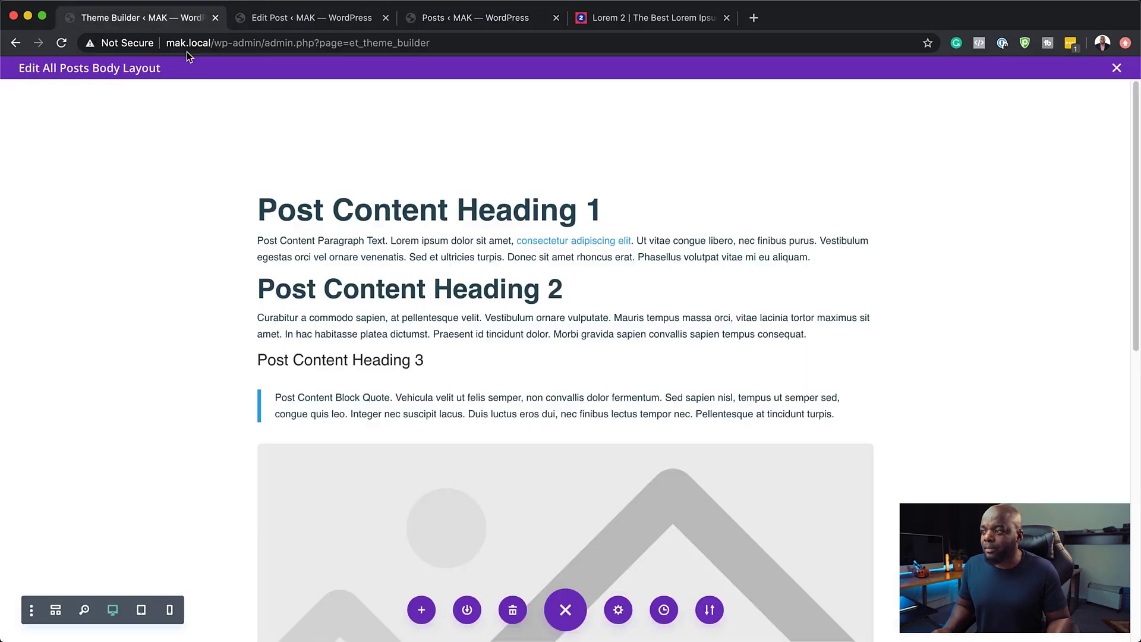
{"action": "left_click", "coordinate": [1117, 66]}
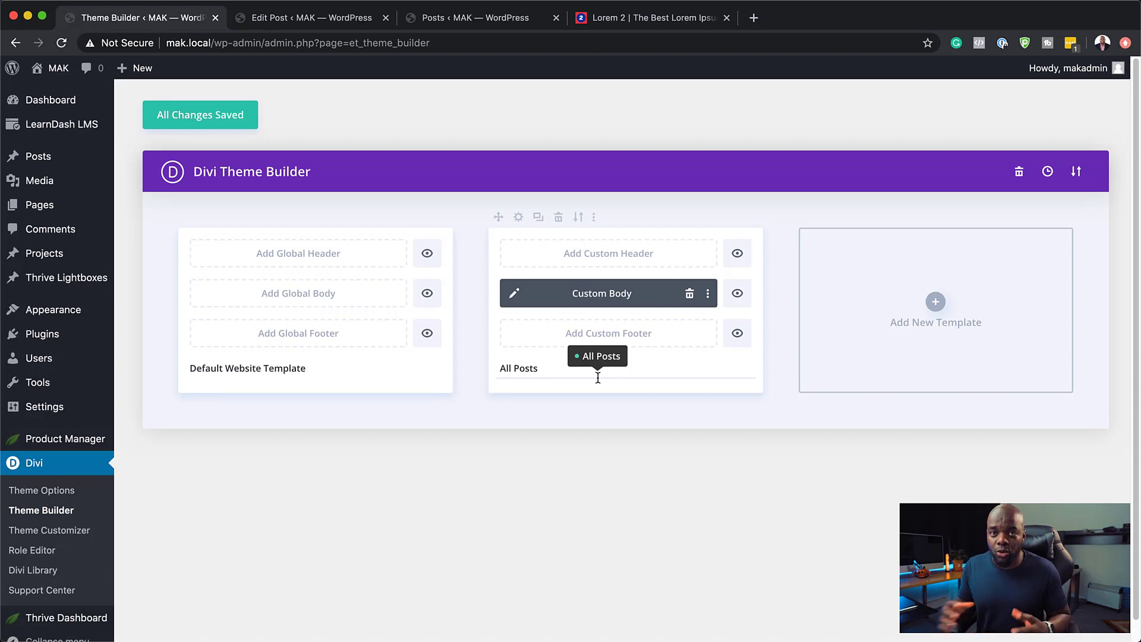
{"action": "left_click", "coordinate": [690, 295]}
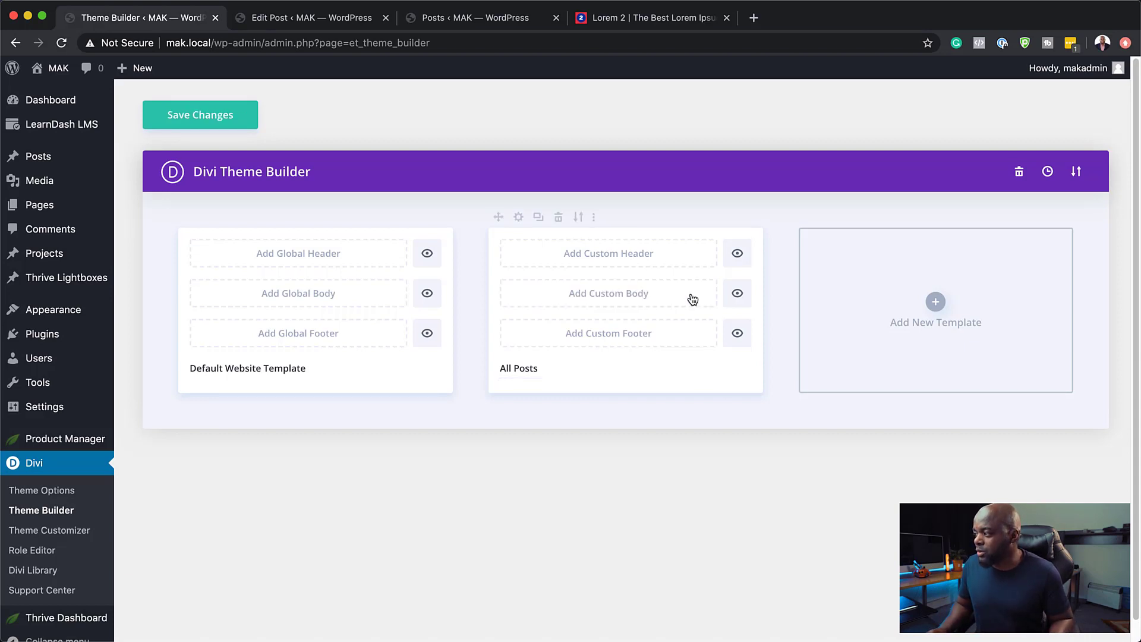
- Reset all Theme Builder templates, then import the BLOGGER-PRO-1.1.json template set
{"action": "left_click", "coordinate": [1020, 173]}
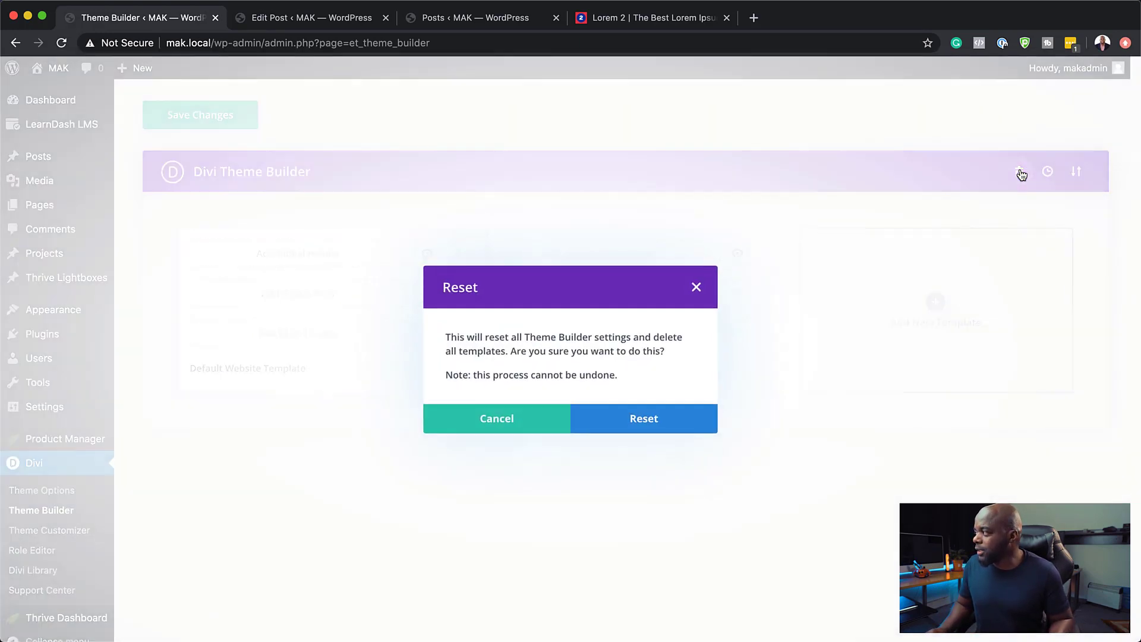
{"action": "left_click", "coordinate": [671, 415]}
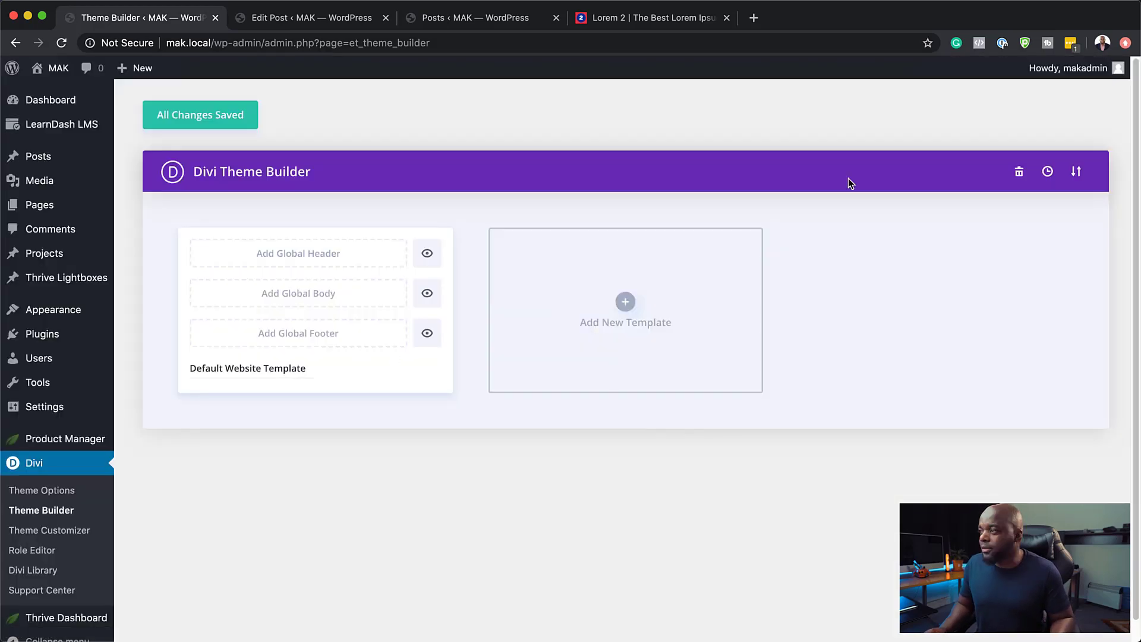
{"action": "left_click", "coordinate": [1077, 173]}
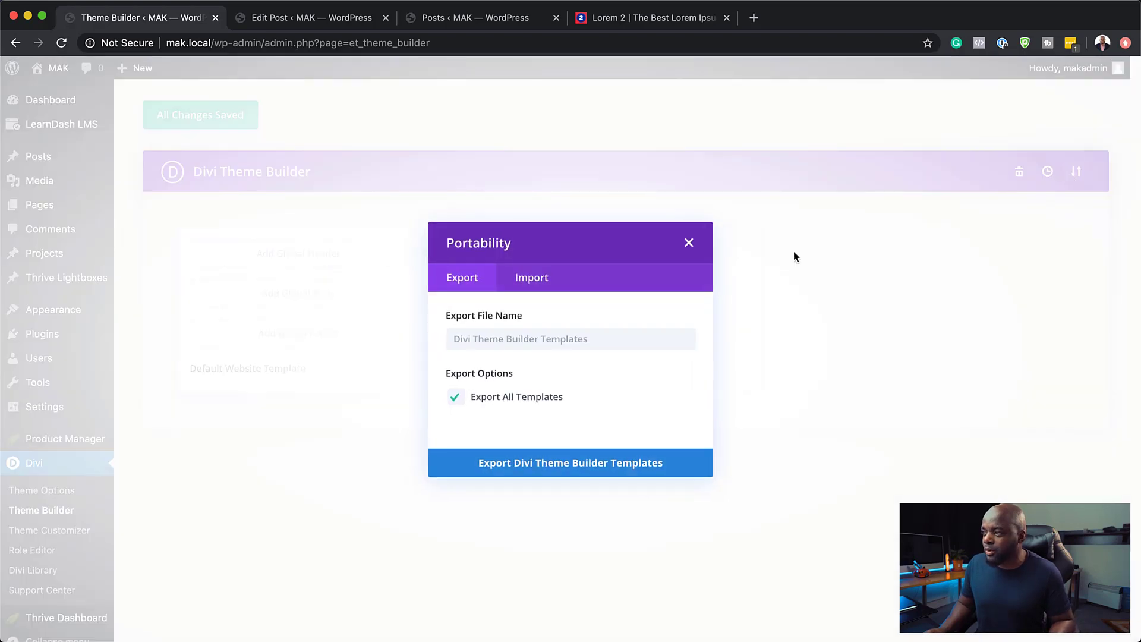
{"action": "left_click", "coordinate": [529, 279]}
{"action": "left_click", "coordinate": [550, 315]}
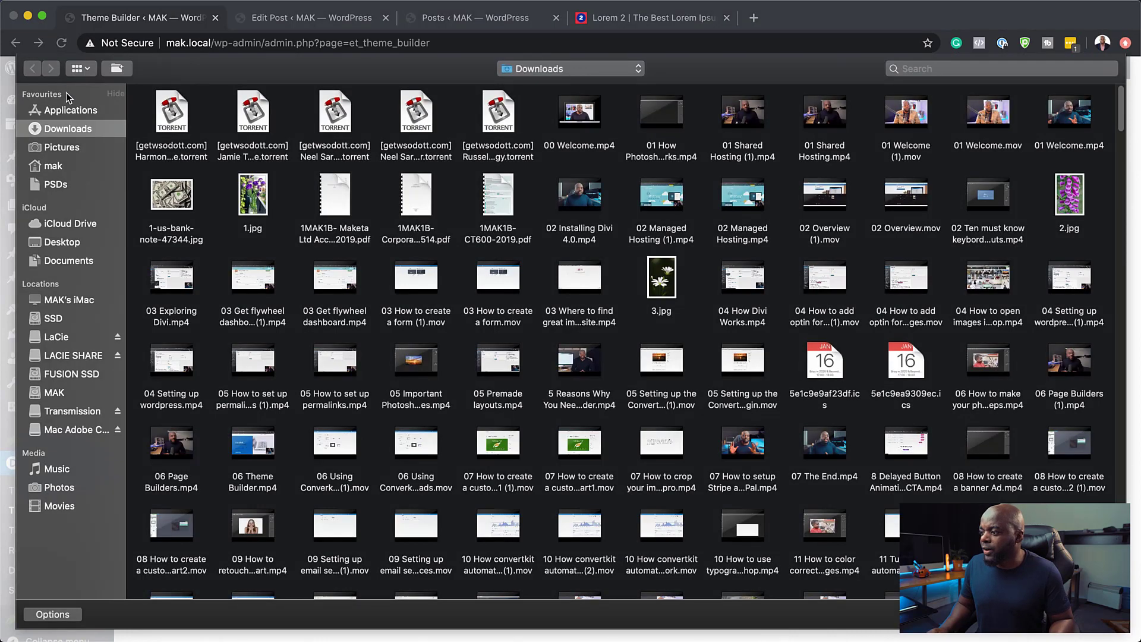
{"action": "left_click", "coordinate": [951, 69]}
{"action": "type", "text": "blogger"}
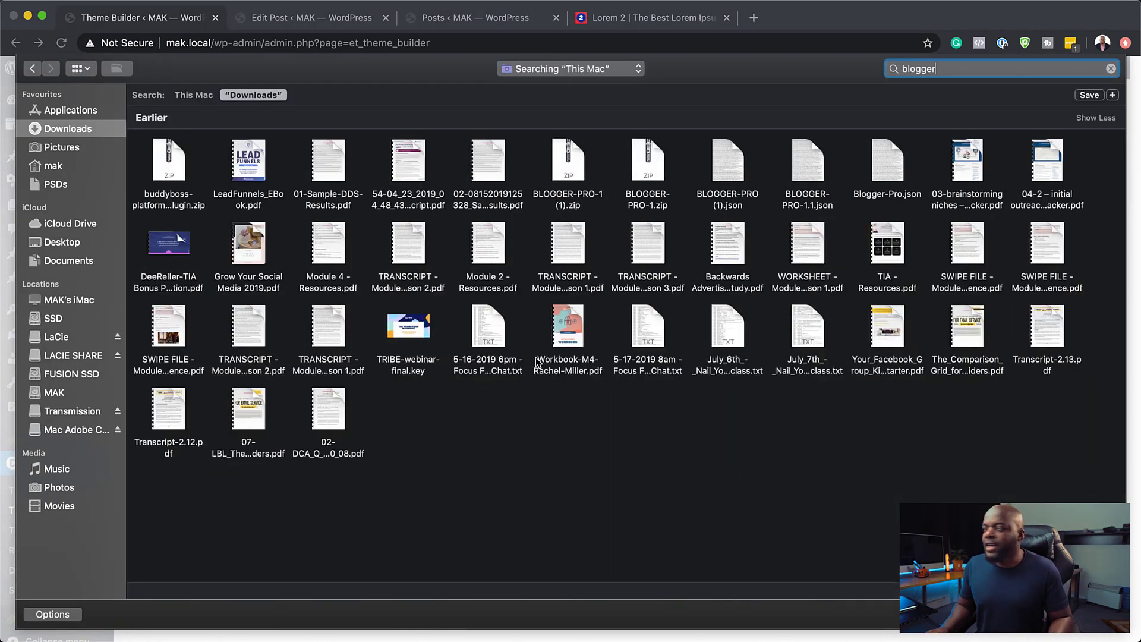
{"action": "left_click", "coordinate": [813, 167]}
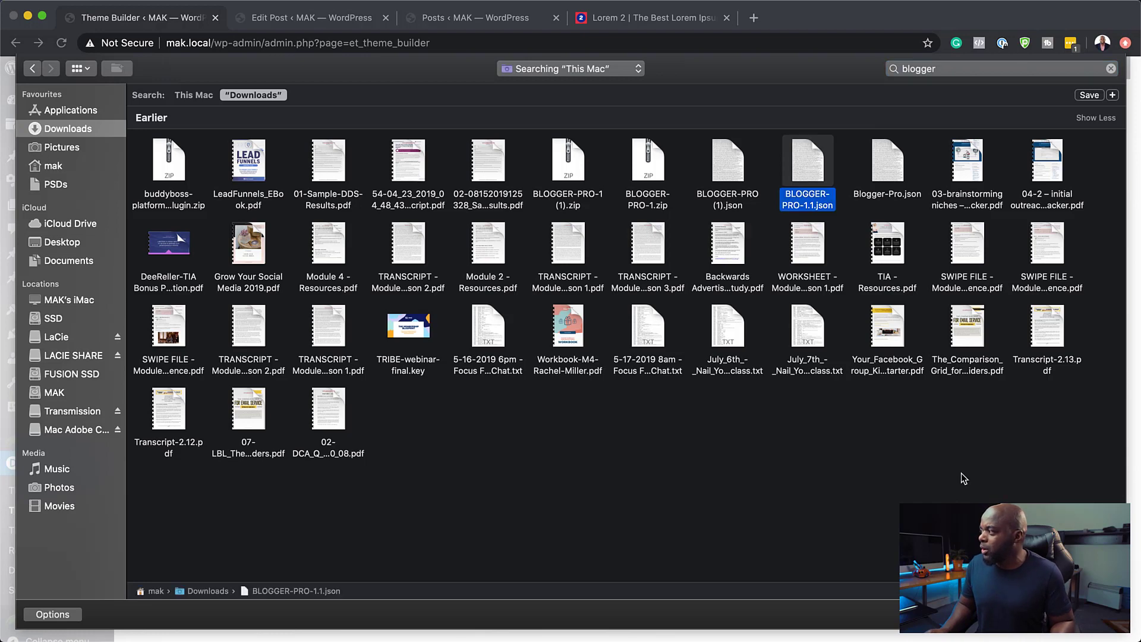
{"action": "key", "text": "Return"}
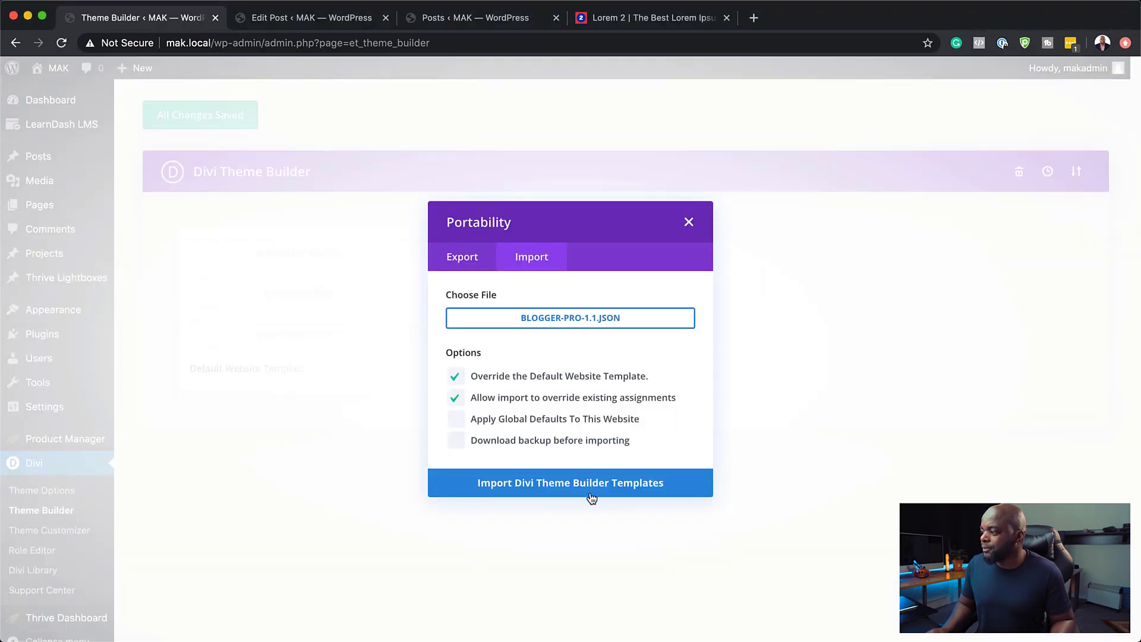
{"action": "left_click", "coordinate": [585, 485]}
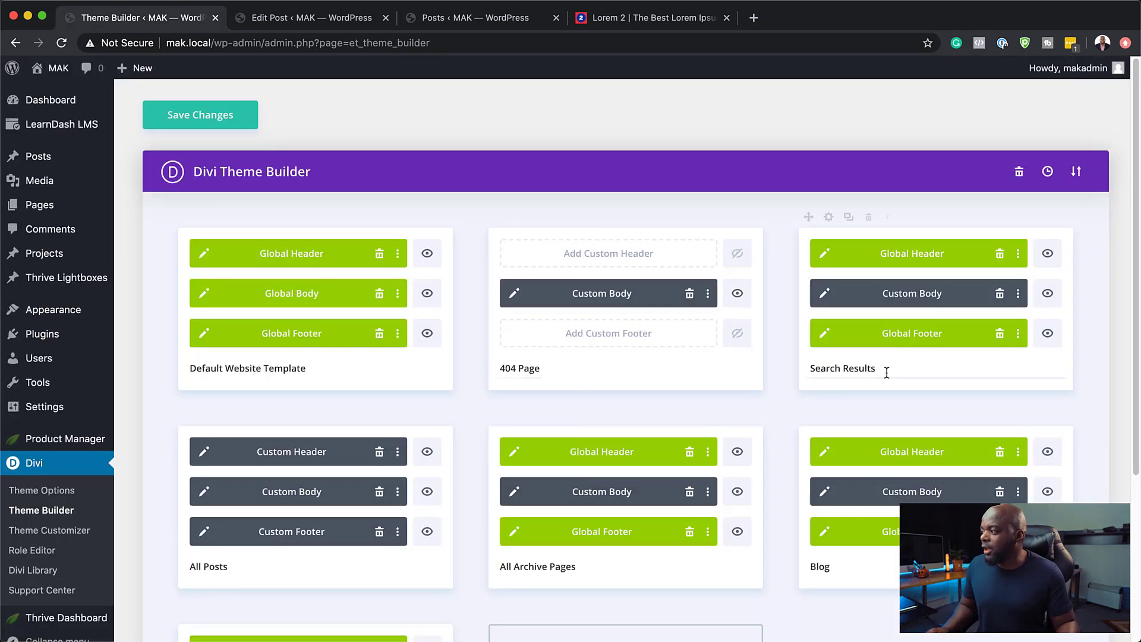
- Save the Theme Builder with the imported Blogger Pro templates, including All Posts
{"action": "scroll", "coordinate": [267, 553], "scroll_direction": "down", "scroll_amount": 1}
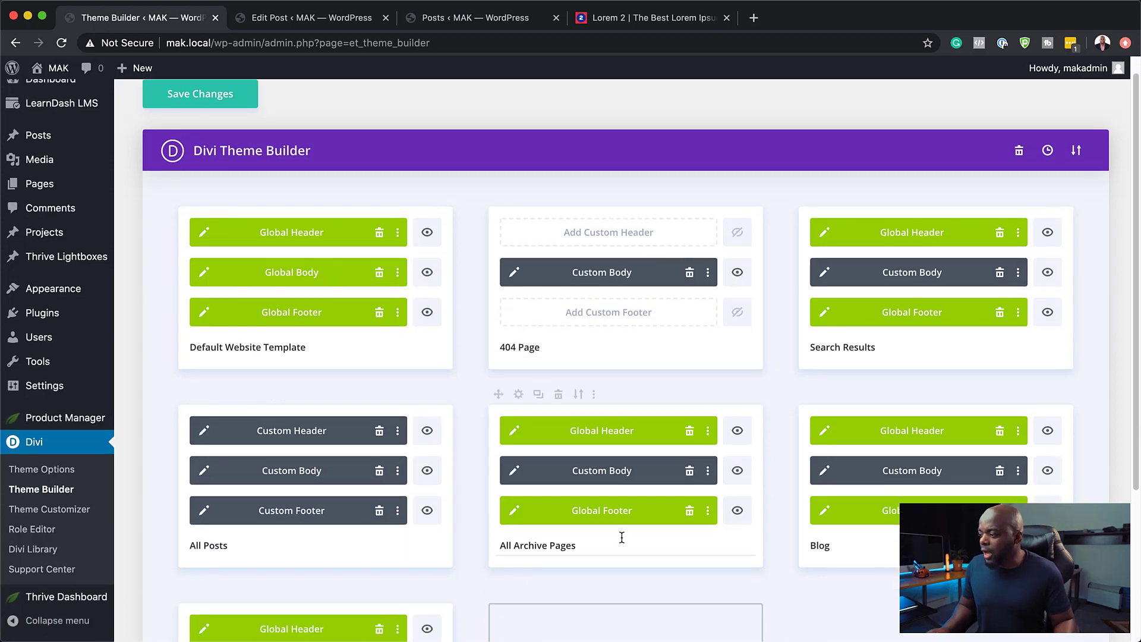
{"action": "scroll", "coordinate": [773, 533], "scroll_direction": "down", "scroll_amount": 5}
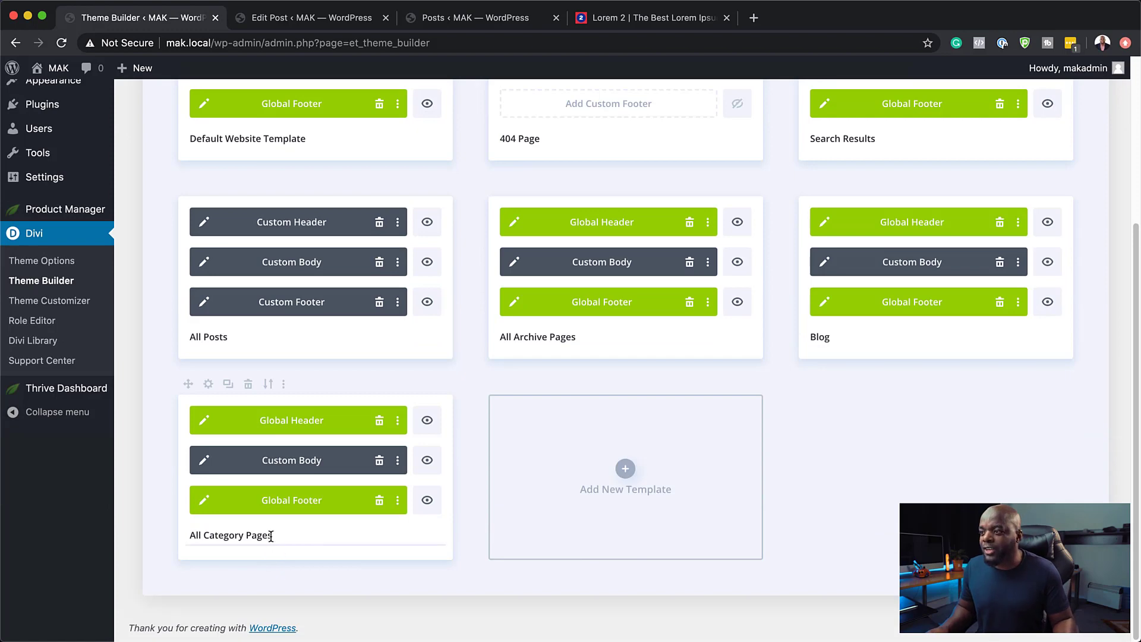
{"action": "scroll", "coordinate": [271, 538], "scroll_direction": "up", "scroll_amount": 5}
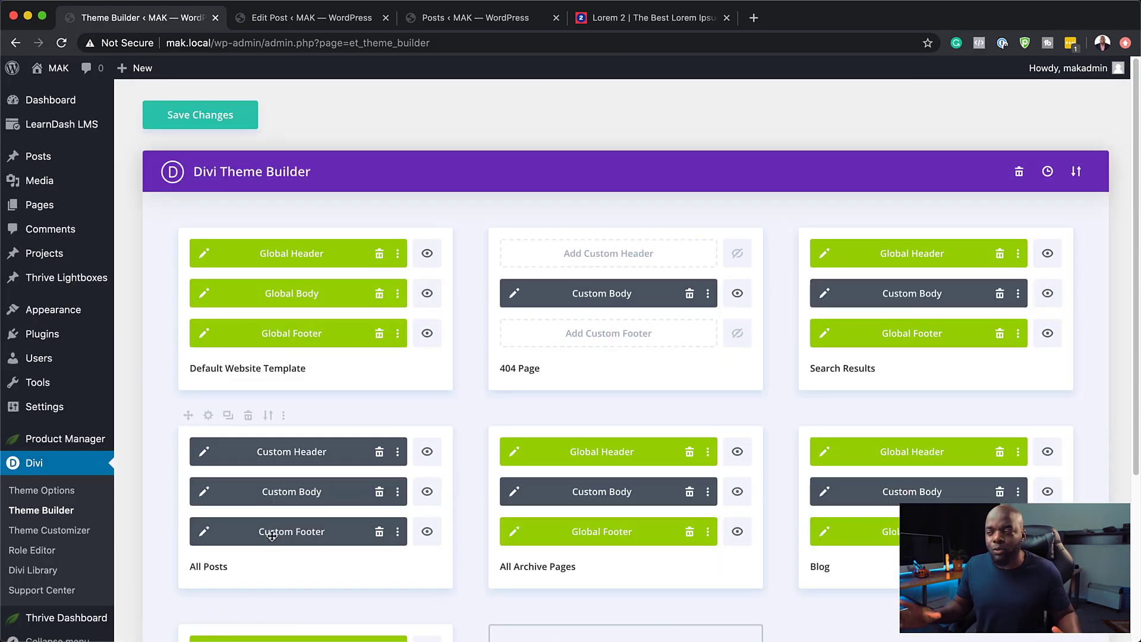
{"action": "left_click", "coordinate": [203, 123]}
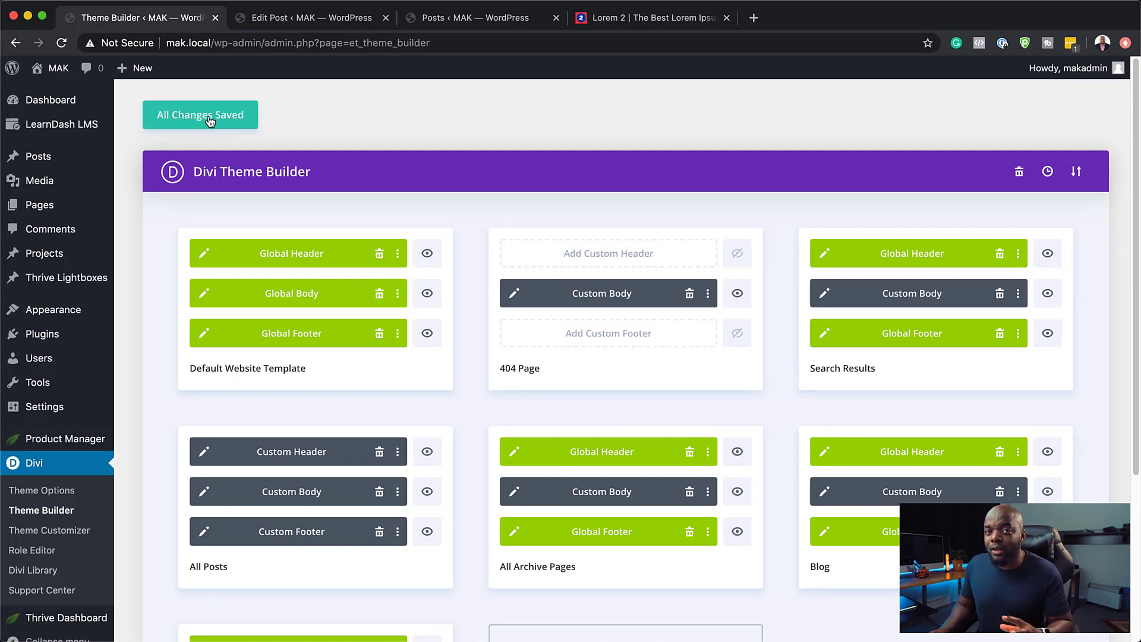
- View the First Blog post from the Posts list in a new browser tab
{"action": "left_click", "coordinate": [443, 18]}
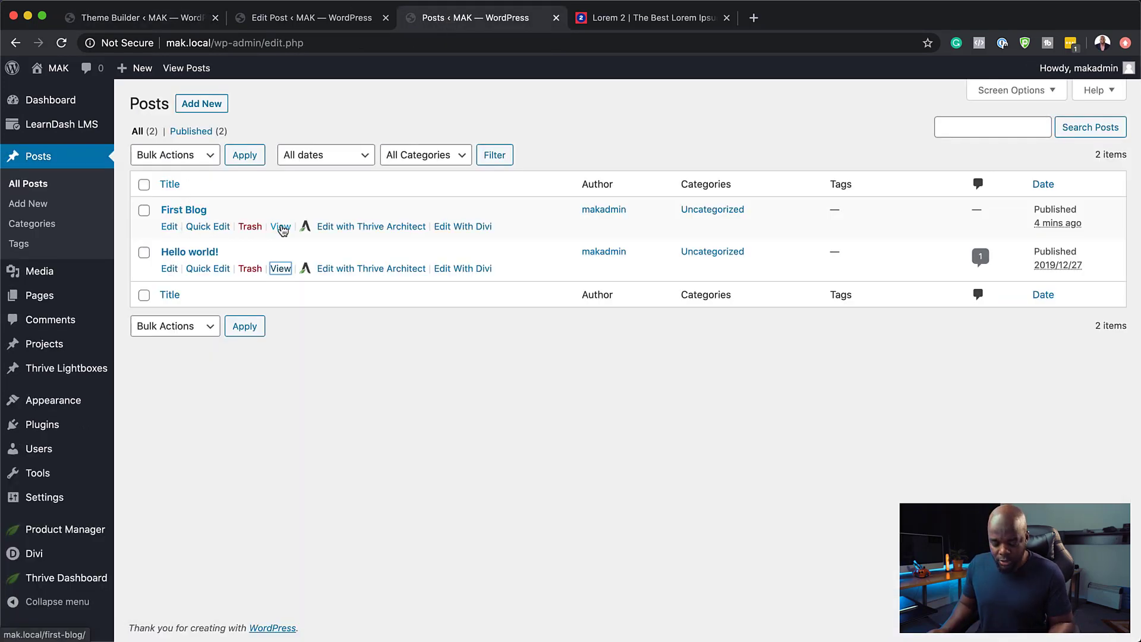
{"action": "left_click", "coordinate": [280, 227], "text": "super"}
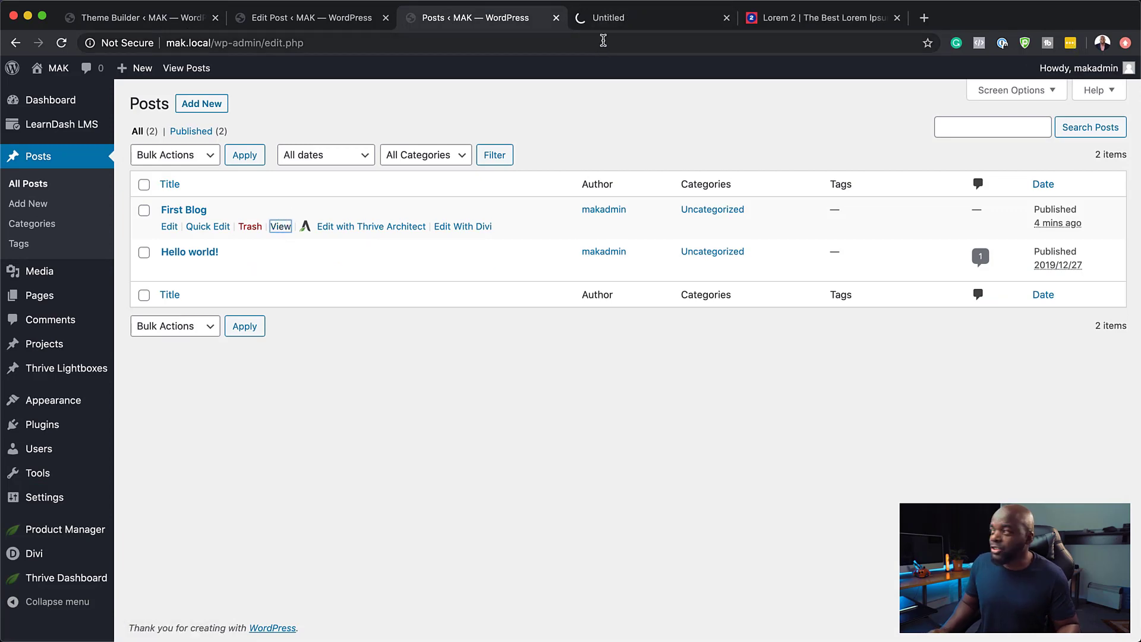
{"action": "left_click", "coordinate": [659, 18]}
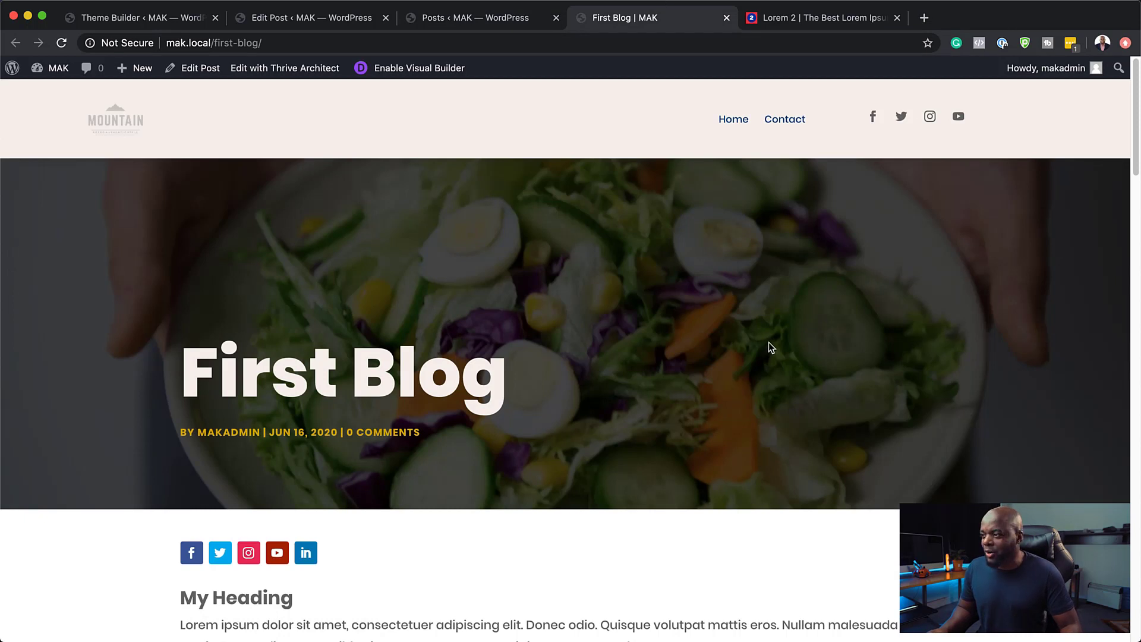
{"action": "scroll", "coordinate": [771, 350], "scroll_direction": "down", "scroll_amount": 1}
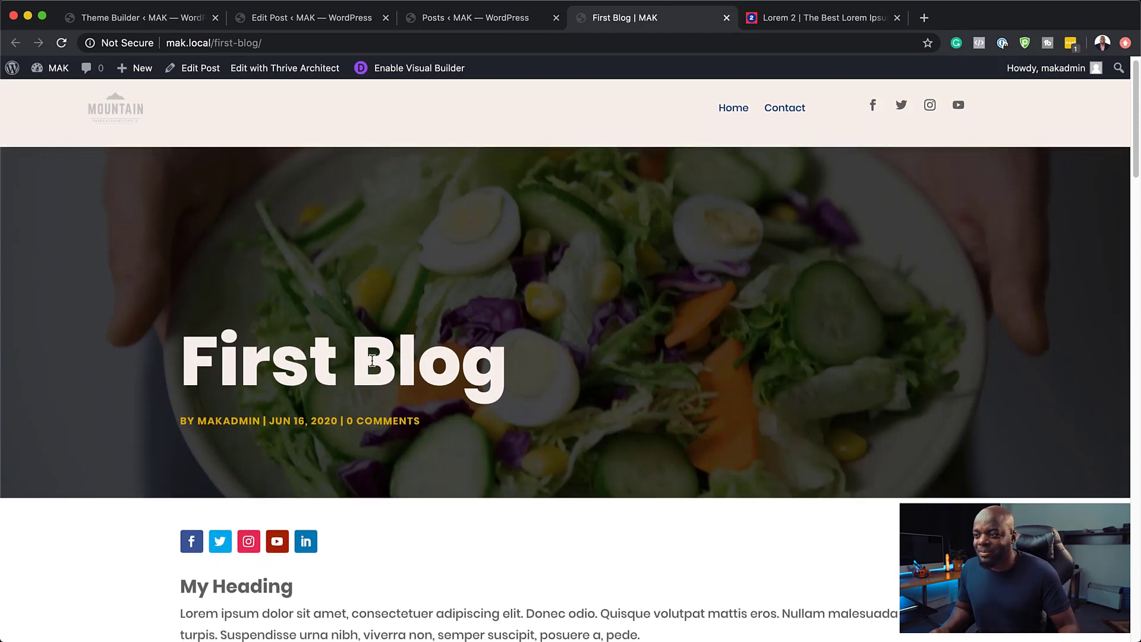
{"action": "scroll", "coordinate": [473, 365], "scroll_direction": "down", "scroll_amount": 5}
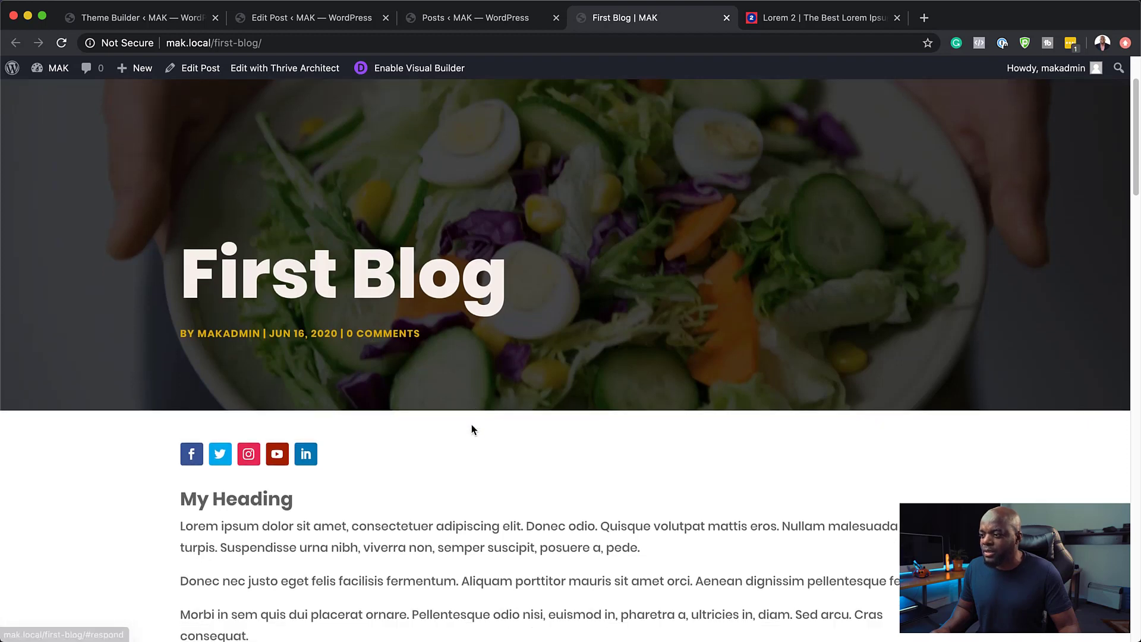
{"action": "scroll", "coordinate": [471, 428], "scroll_direction": "down", "scroll_amount": 5}
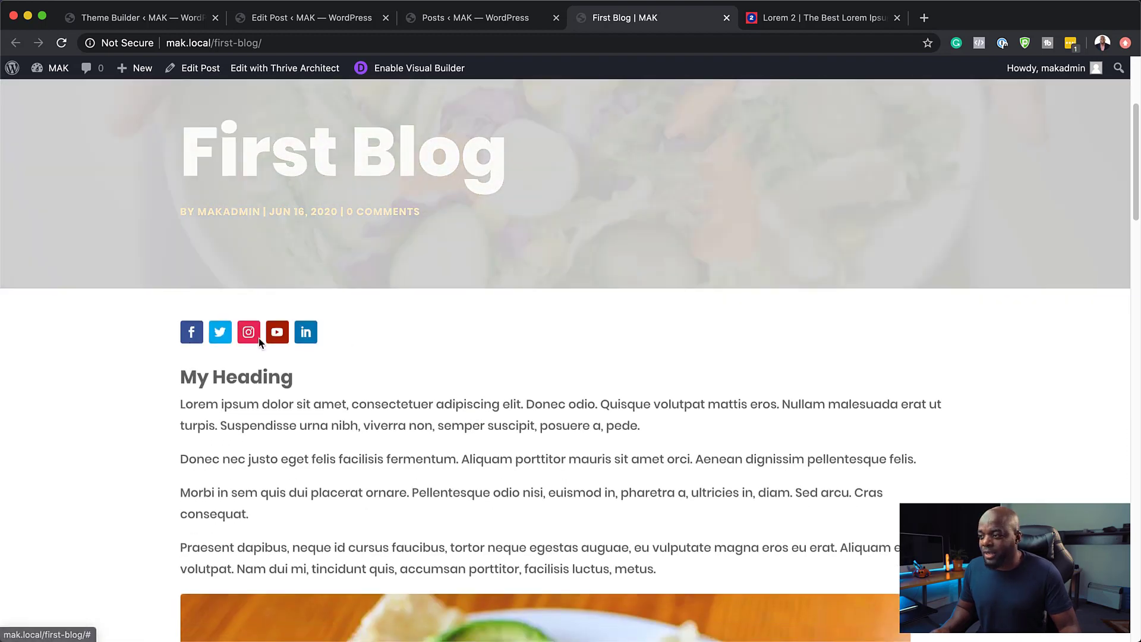
{"action": "scroll", "coordinate": [467, 399], "scroll_direction": "down", "scroll_amount": 5}
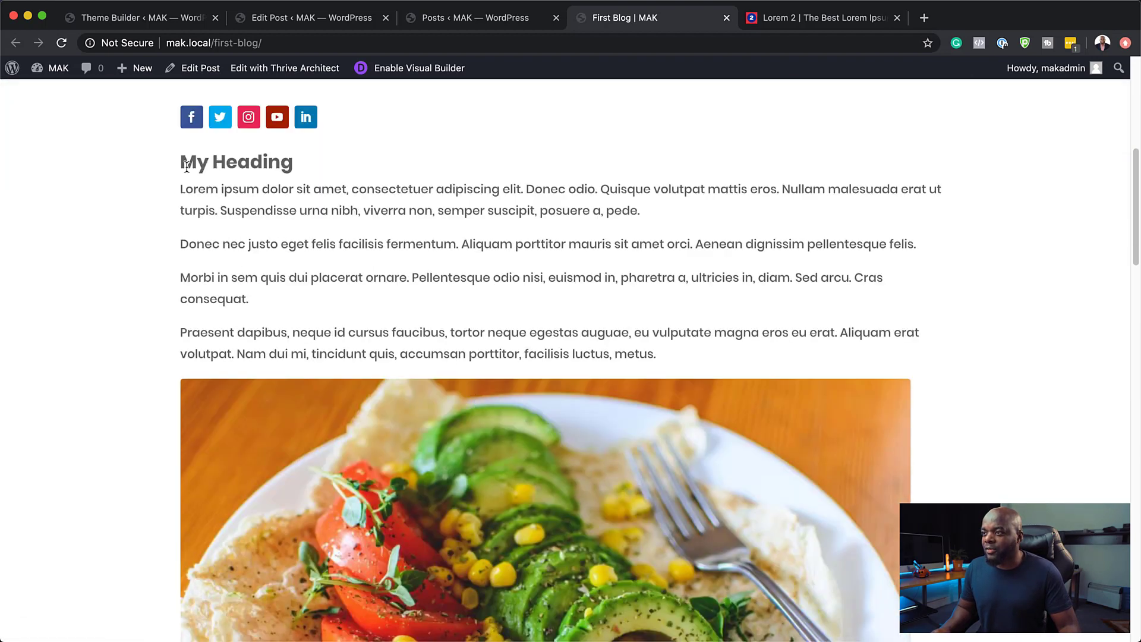
{"action": "scroll", "coordinate": [394, 346], "scroll_direction": "down", "scroll_amount": 3}
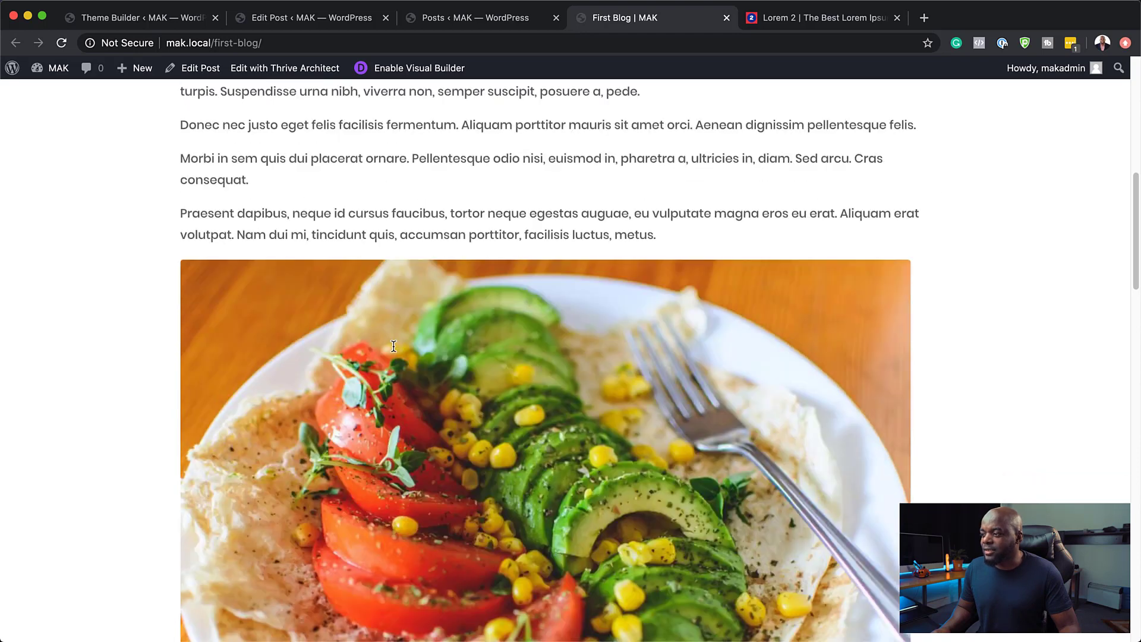
{"action": "scroll", "coordinate": [685, 401], "scroll_direction": "down", "scroll_amount": 15}
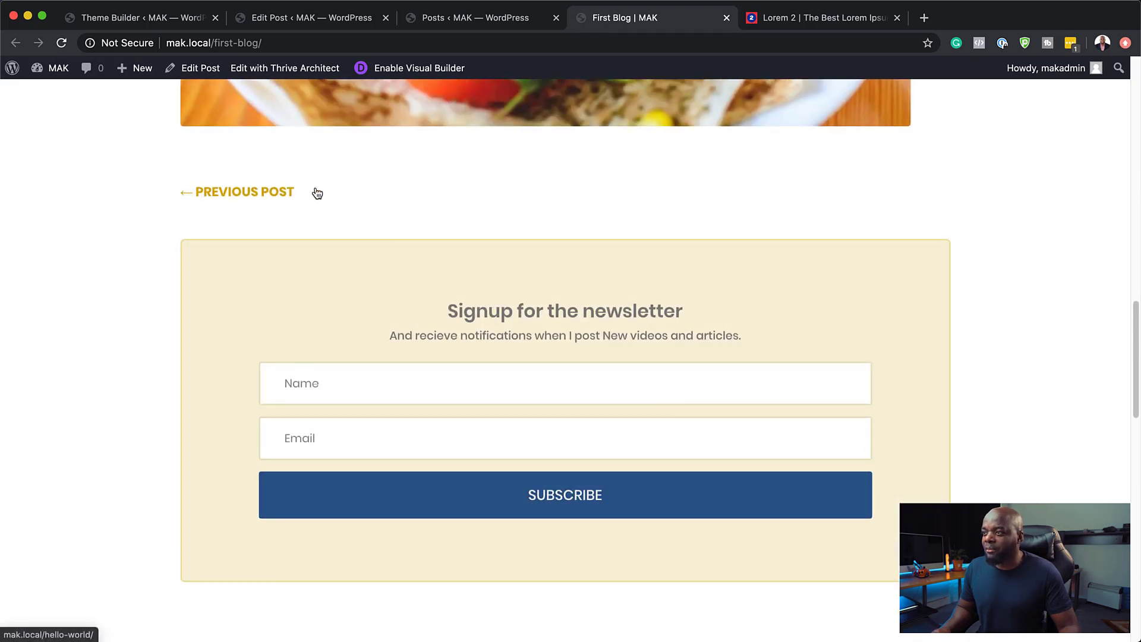
{"action": "scroll", "coordinate": [446, 332], "scroll_direction": "down", "scroll_amount": 2}
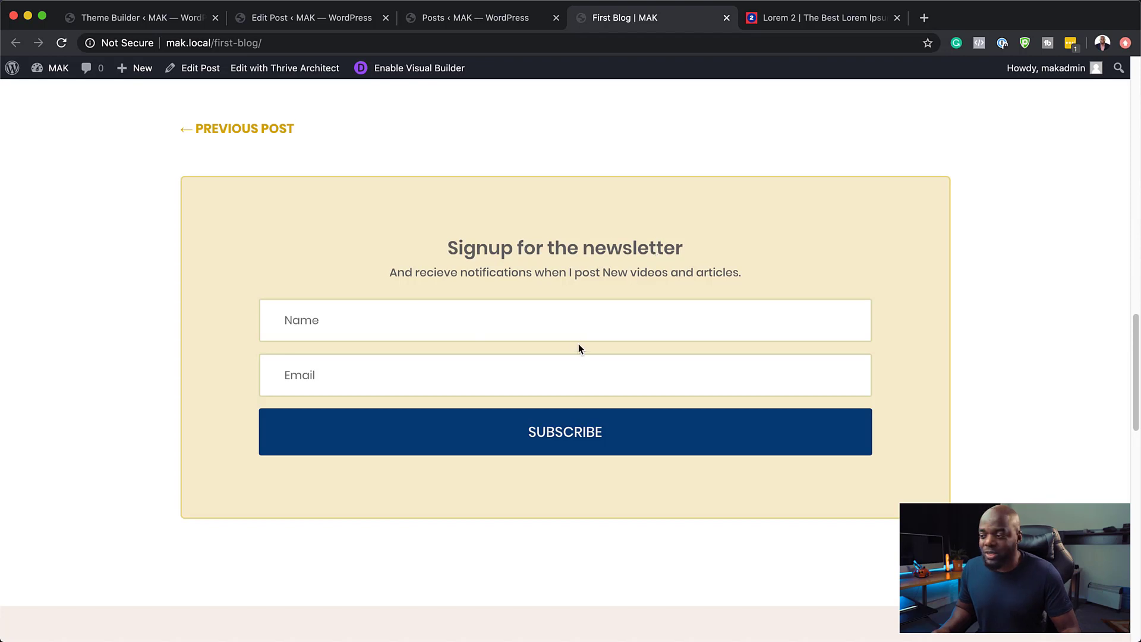
{"action": "scroll", "coordinate": [579, 348], "scroll_direction": "down", "scroll_amount": 7}
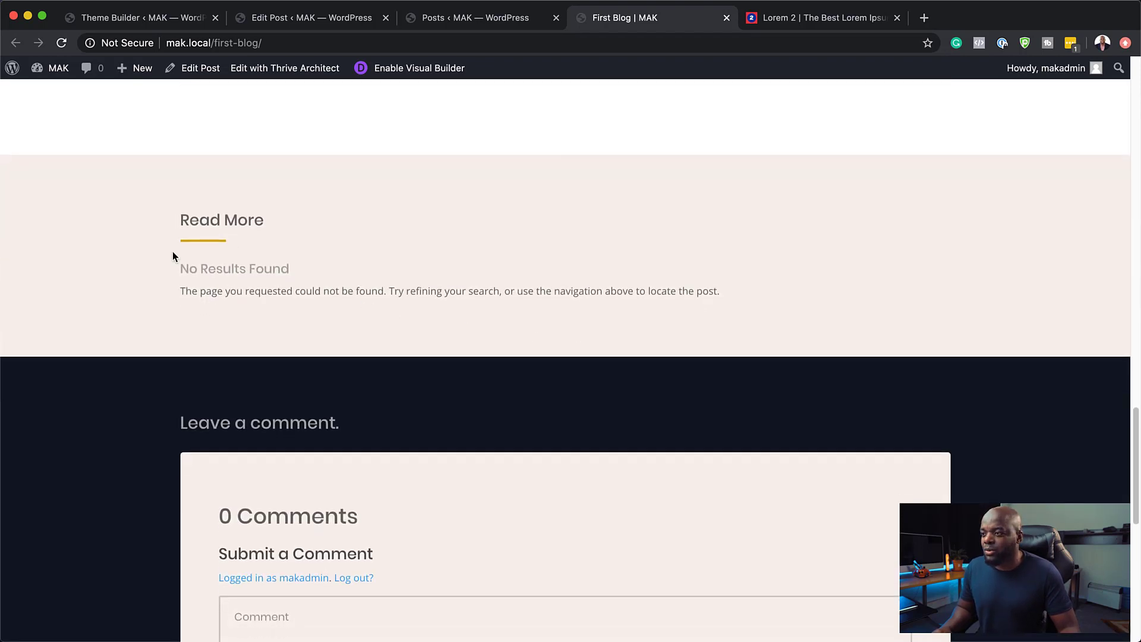
{"action": "scroll", "coordinate": [494, 385], "scroll_direction": "down", "scroll_amount": 4}
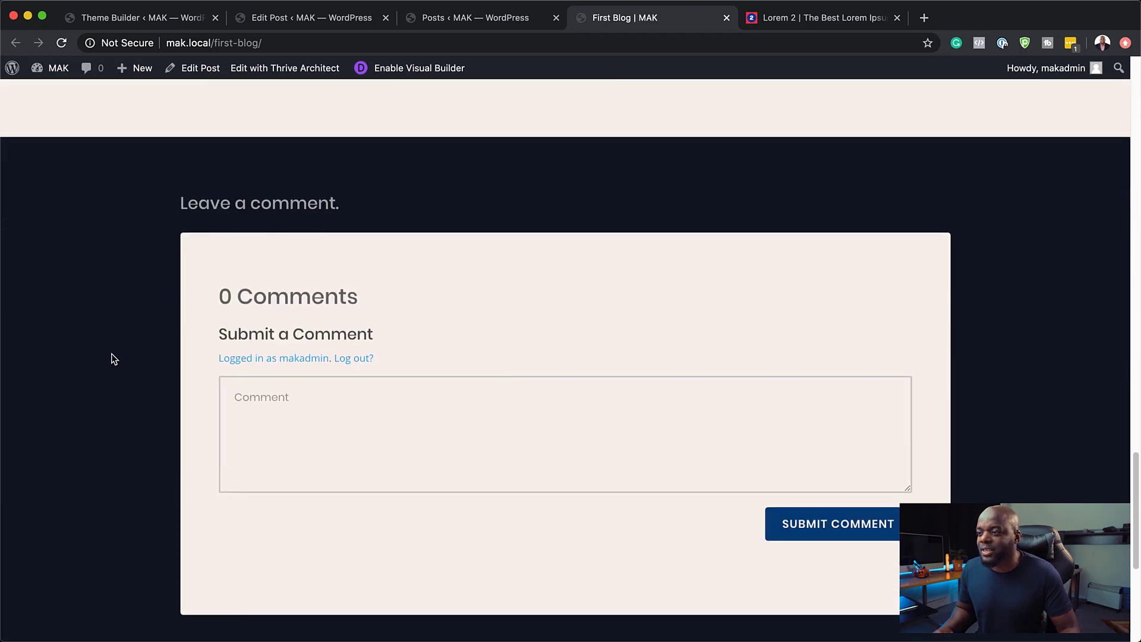
{"action": "scroll", "coordinate": [113, 356], "scroll_direction": "down", "scroll_amount": 1}
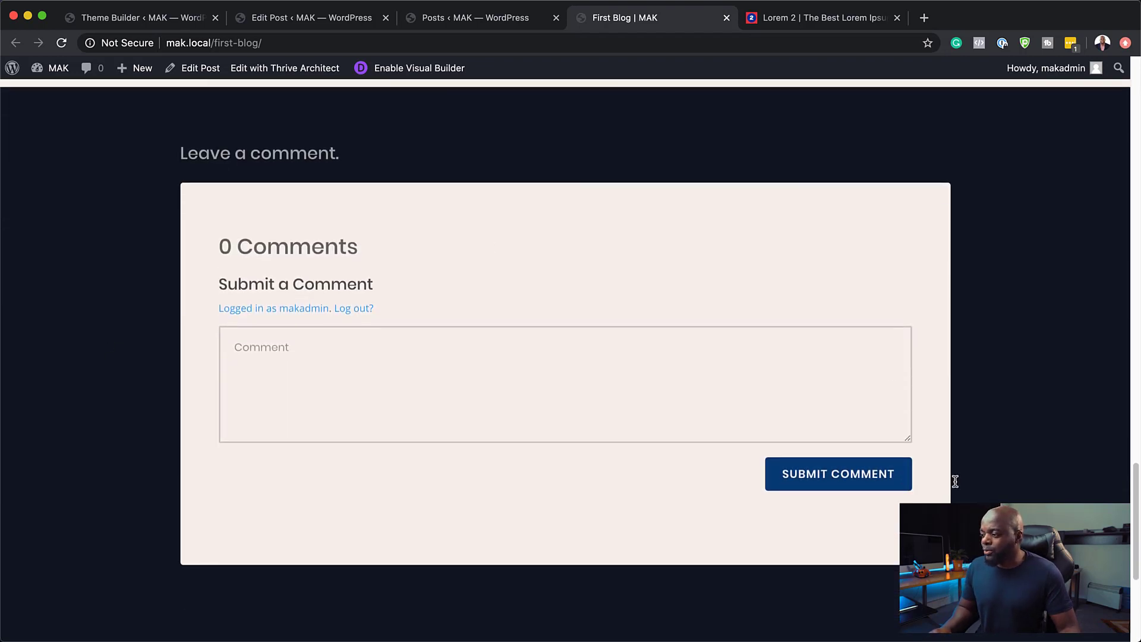
{"action": "scroll", "coordinate": [957, 479], "scroll_direction": "down", "scroll_amount": 5}
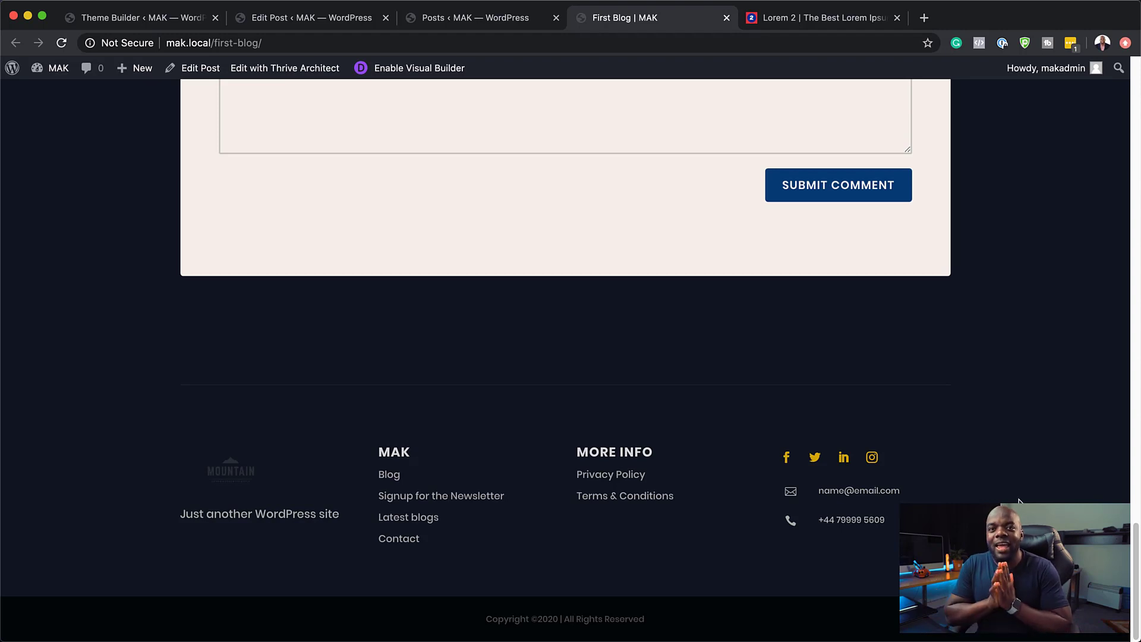
{"action": "scroll", "coordinate": [1019, 502], "scroll_direction": "up", "scroll_amount": 3}
{"action": "scroll", "coordinate": [1019, 503], "scroll_direction": "up", "scroll_amount": 20}
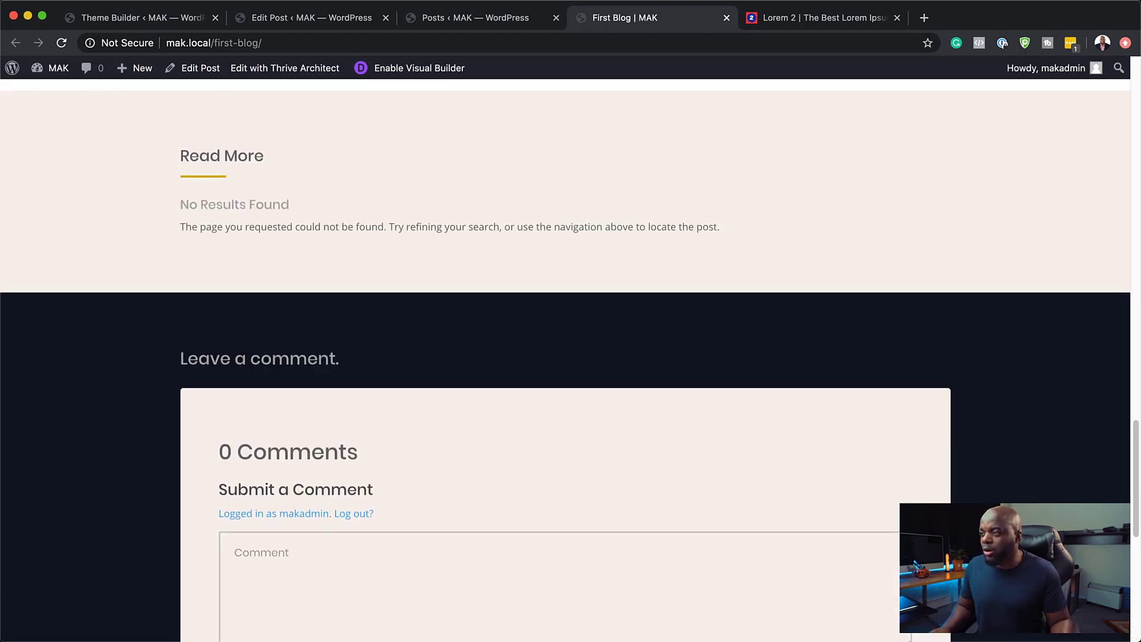
{"action": "scroll", "coordinate": [1019, 502], "scroll_direction": "up", "scroll_amount": 2}
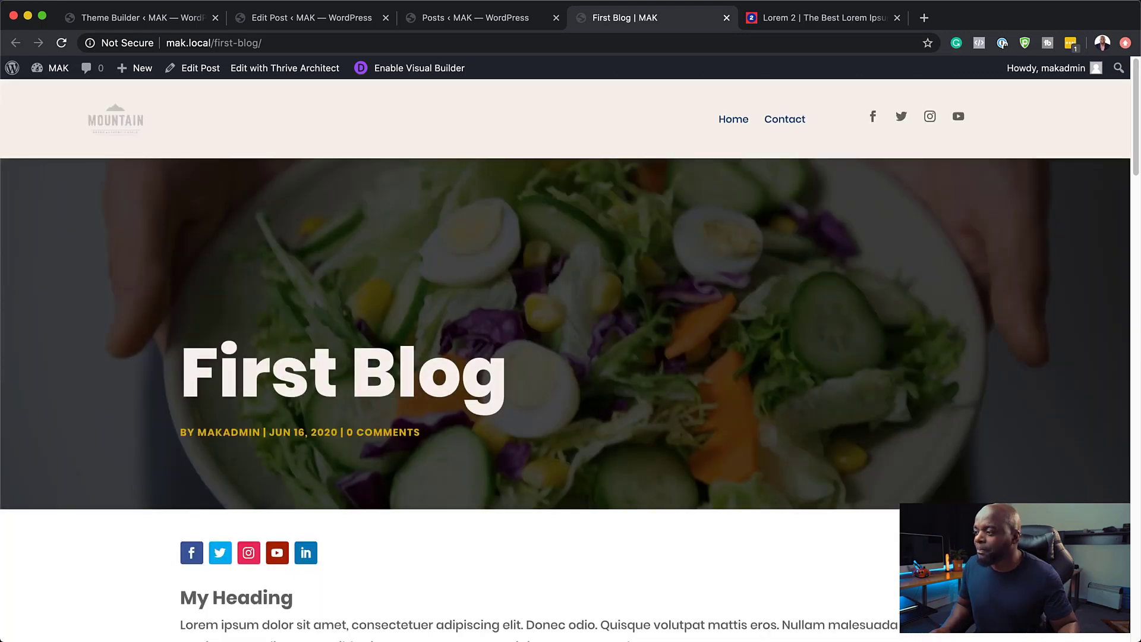
{"action": "scroll", "coordinate": [894, 527], "scroll_direction": "down", "scroll_amount": 1}
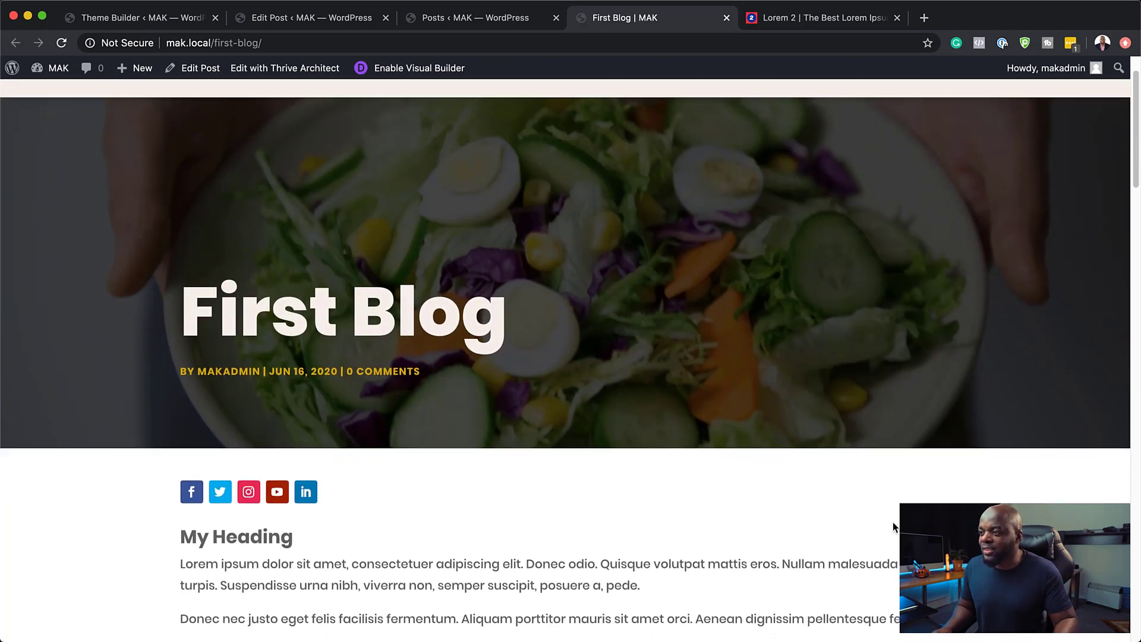
{"action": "scroll", "coordinate": [892, 529], "scroll_direction": "down", "scroll_amount": 1}
{"action": "scroll", "coordinate": [893, 530], "scroll_direction": "down", "scroll_amount": 3}
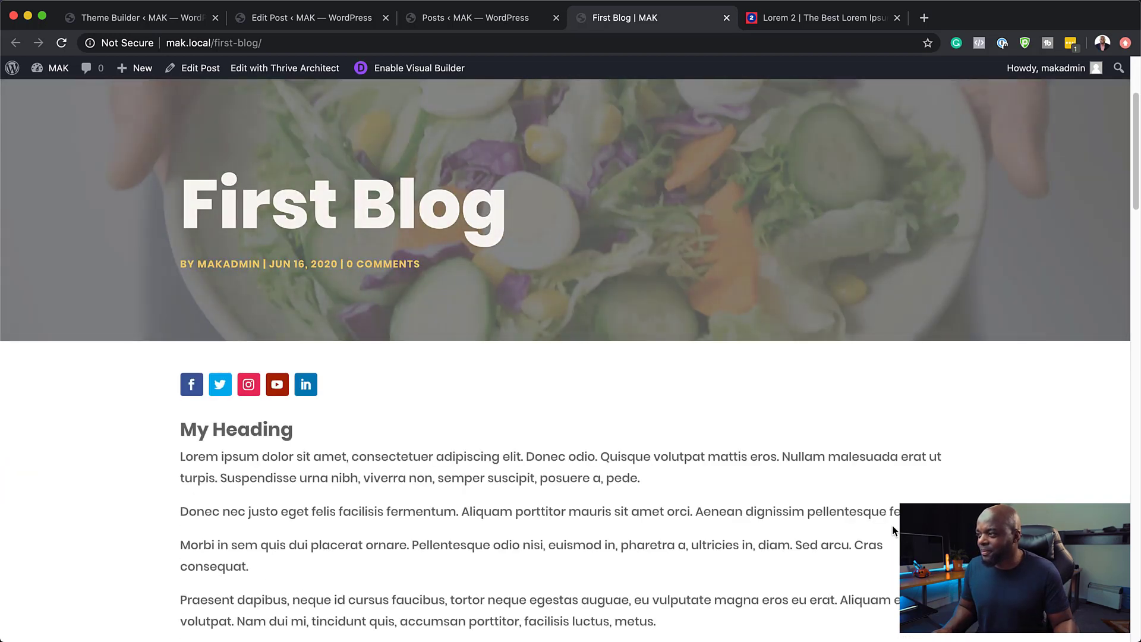
{"action": "scroll", "coordinate": [893, 530], "scroll_direction": "down", "scroll_amount": 3}
{"action": "scroll", "coordinate": [893, 526], "scroll_direction": "down", "scroll_amount": 1}
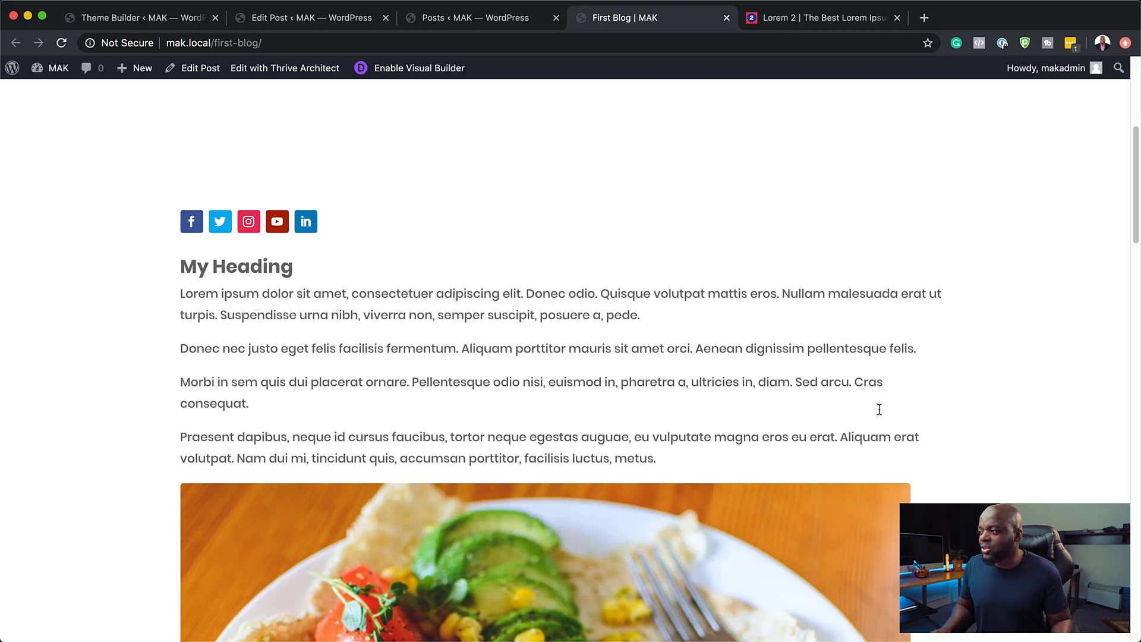
{"action": "scroll", "coordinate": [879, 408], "scroll_direction": "up", "scroll_amount": 6}
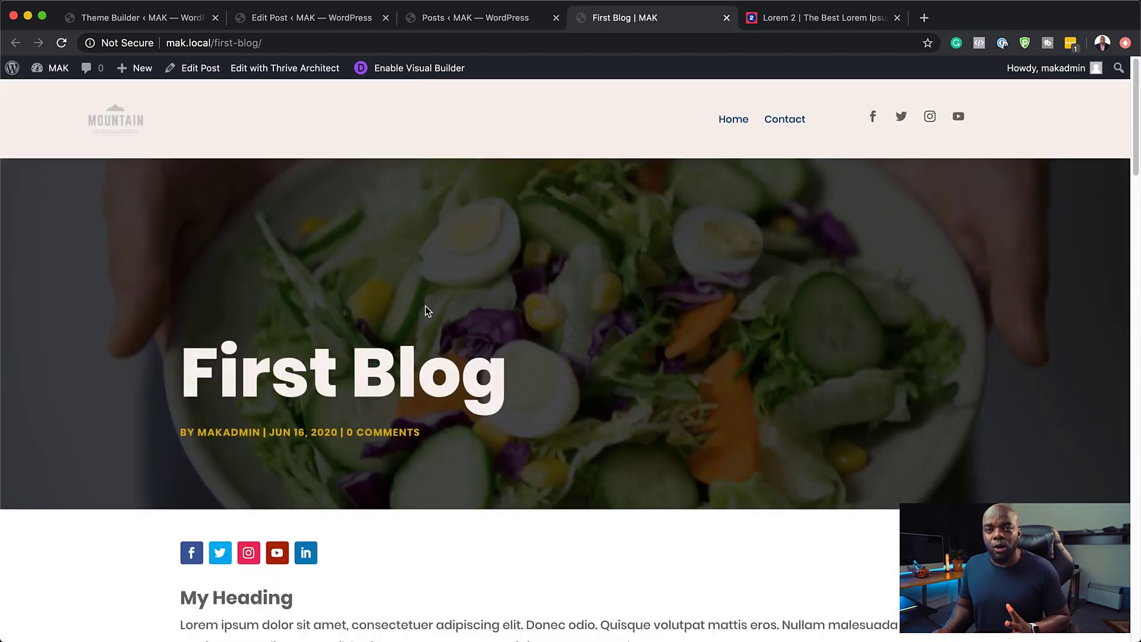
{"action": "scroll", "coordinate": [570, 406], "scroll_direction": "down", "scroll_amount": 10}
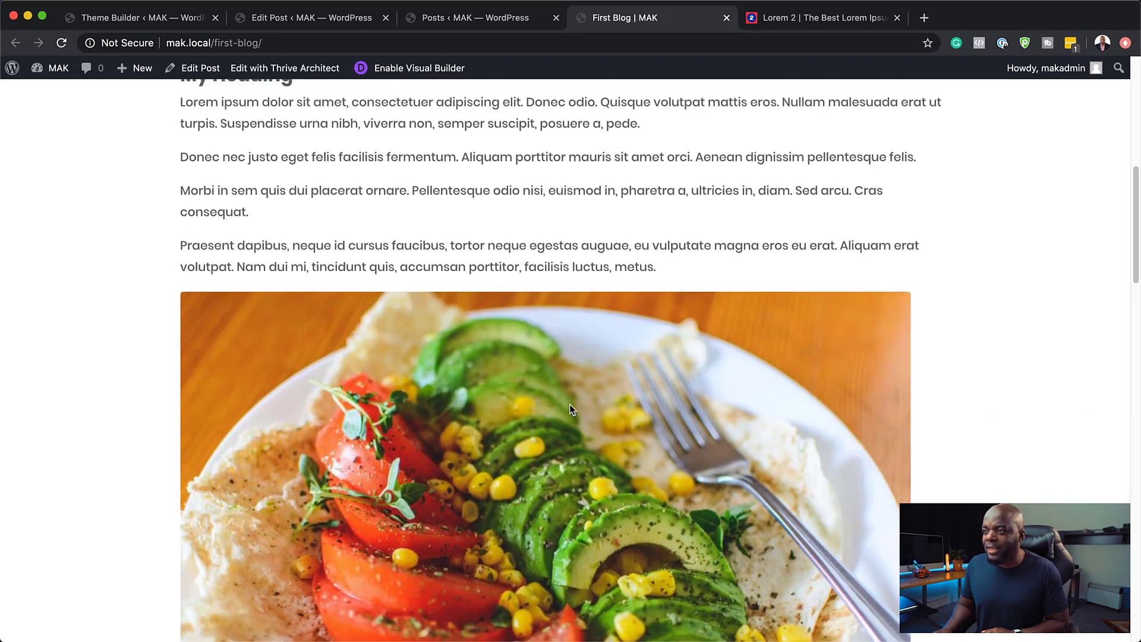
{"action": "scroll", "coordinate": [570, 409], "scroll_direction": "up", "scroll_amount": 2}
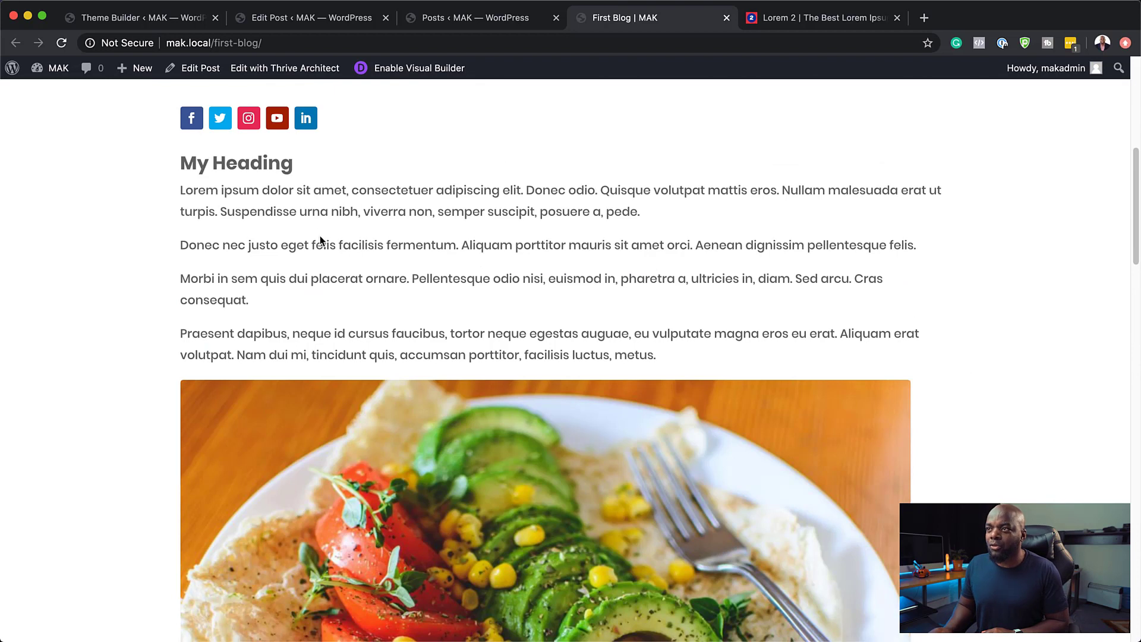
- Edit the First Blog post and review its first Lorem ipsum paragraph
{"action": "left_click", "coordinate": [194, 70]}
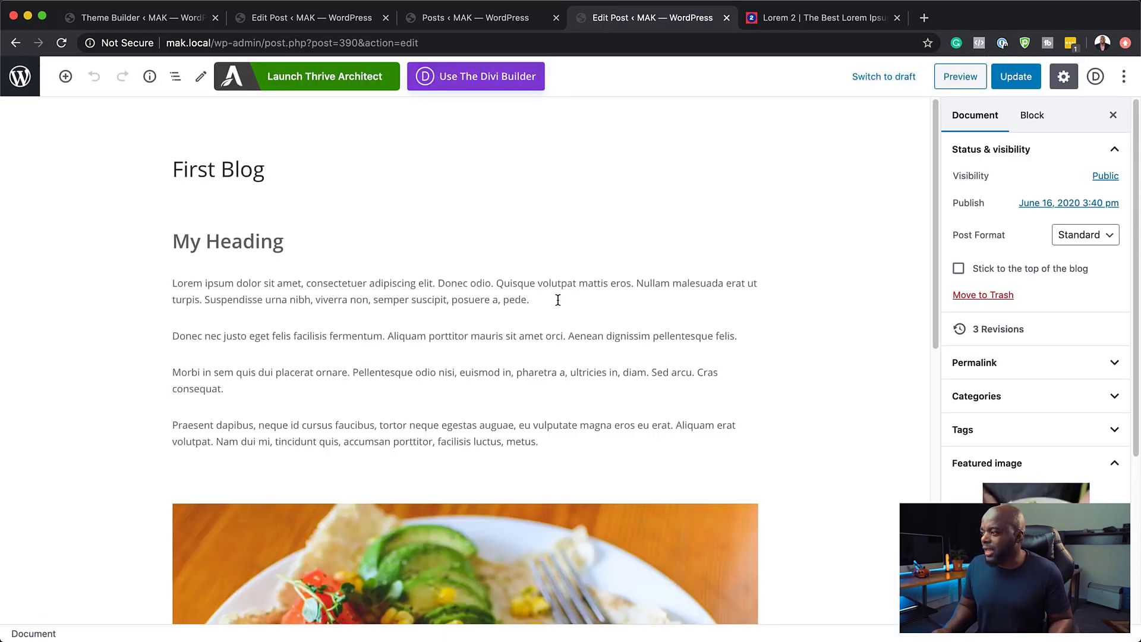
{"action": "left_click", "coordinate": [551, 301]}
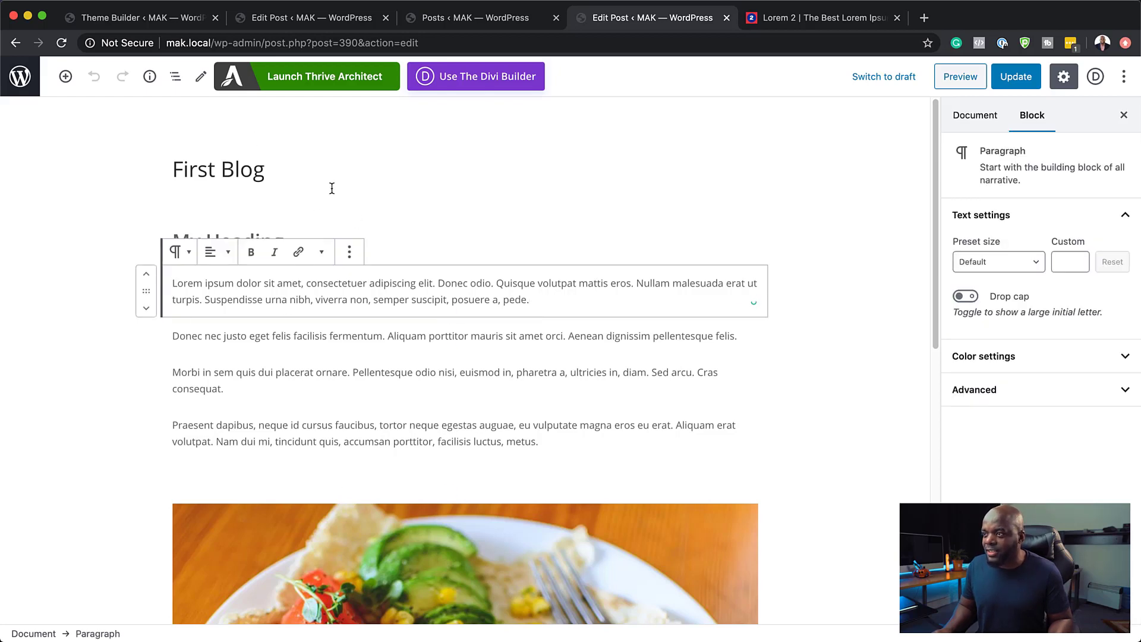
{"action": "scroll", "coordinate": [519, 444], "scroll_direction": "down", "scroll_amount": 10}
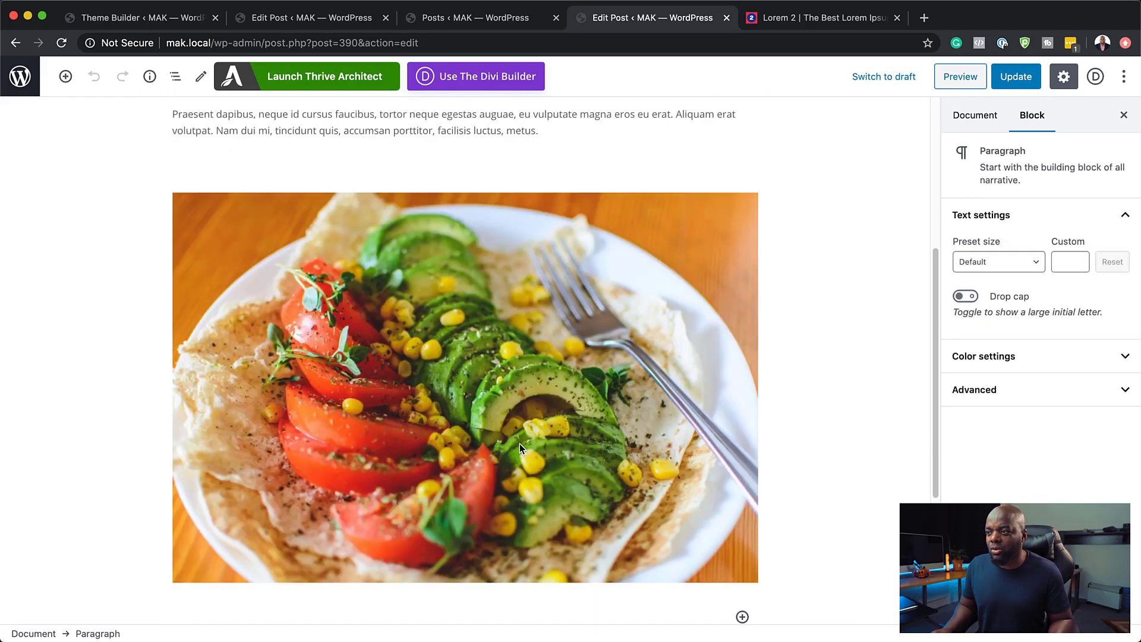
{"action": "scroll", "coordinate": [588, 434], "scroll_direction": "up", "scroll_amount": 10}
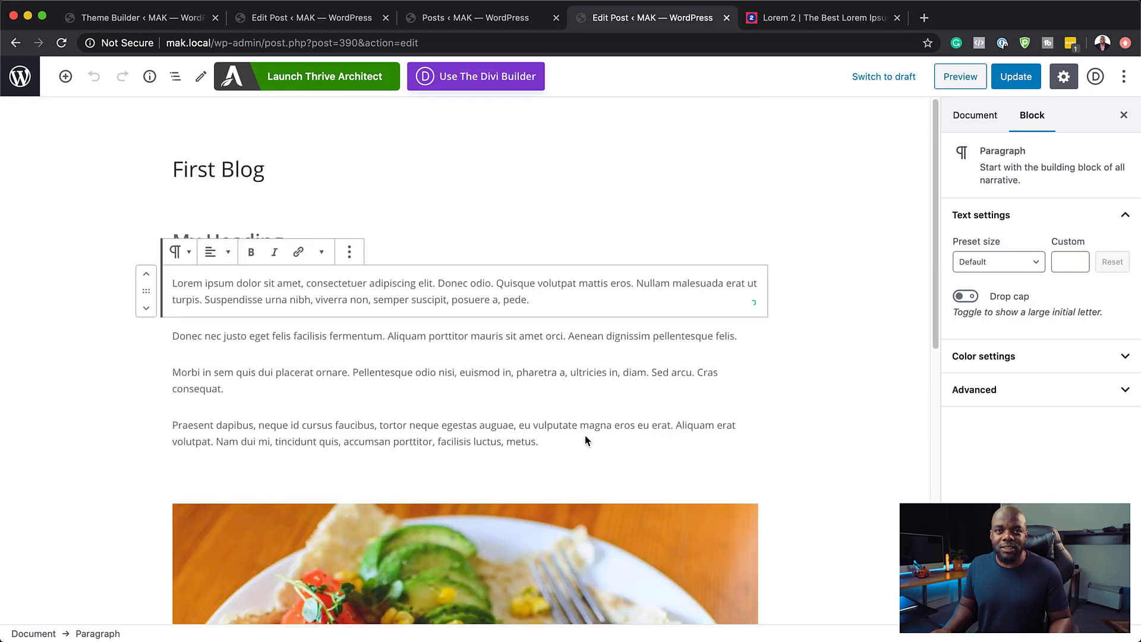